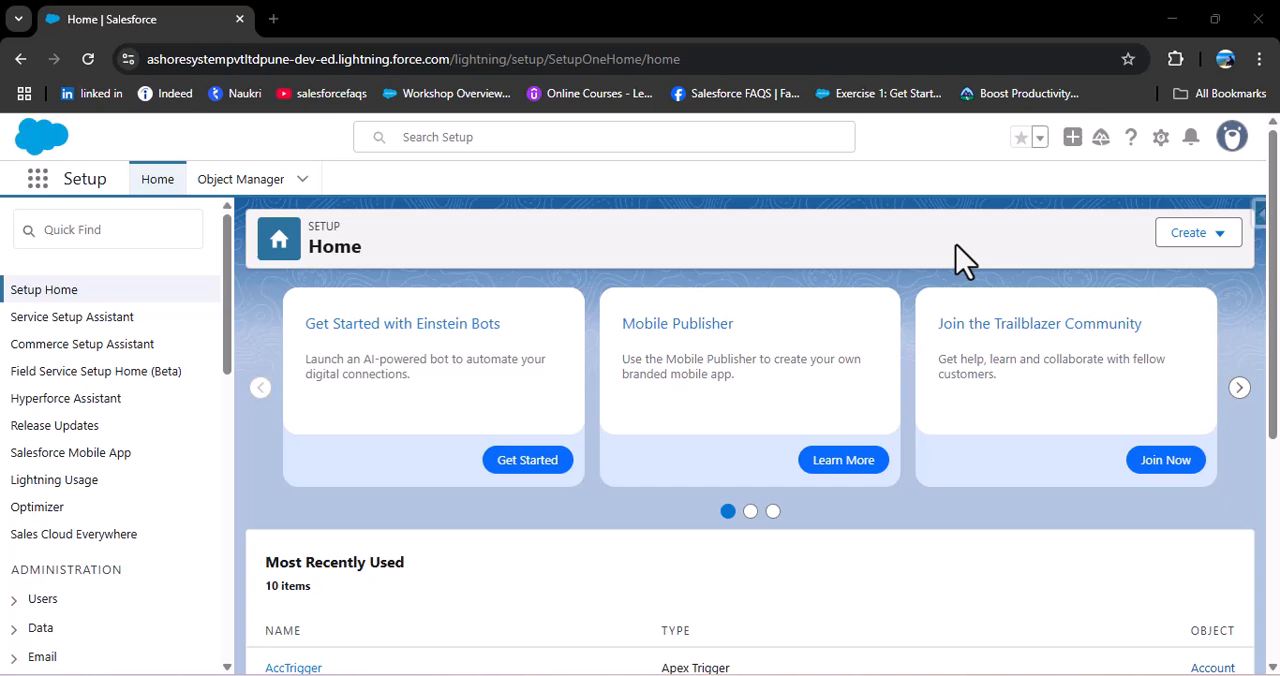
# Step: Switch to the browser window with the Salesforce Admin training course page and review its list of course highlights
pyautogui.hotkey('alt', 'Tab')
pyautogui.hotkey('alt', 'Tab')
pyautogui.hotkey('alt', 'Tab')
pyautogui.hotkey('alt', 'Tab')
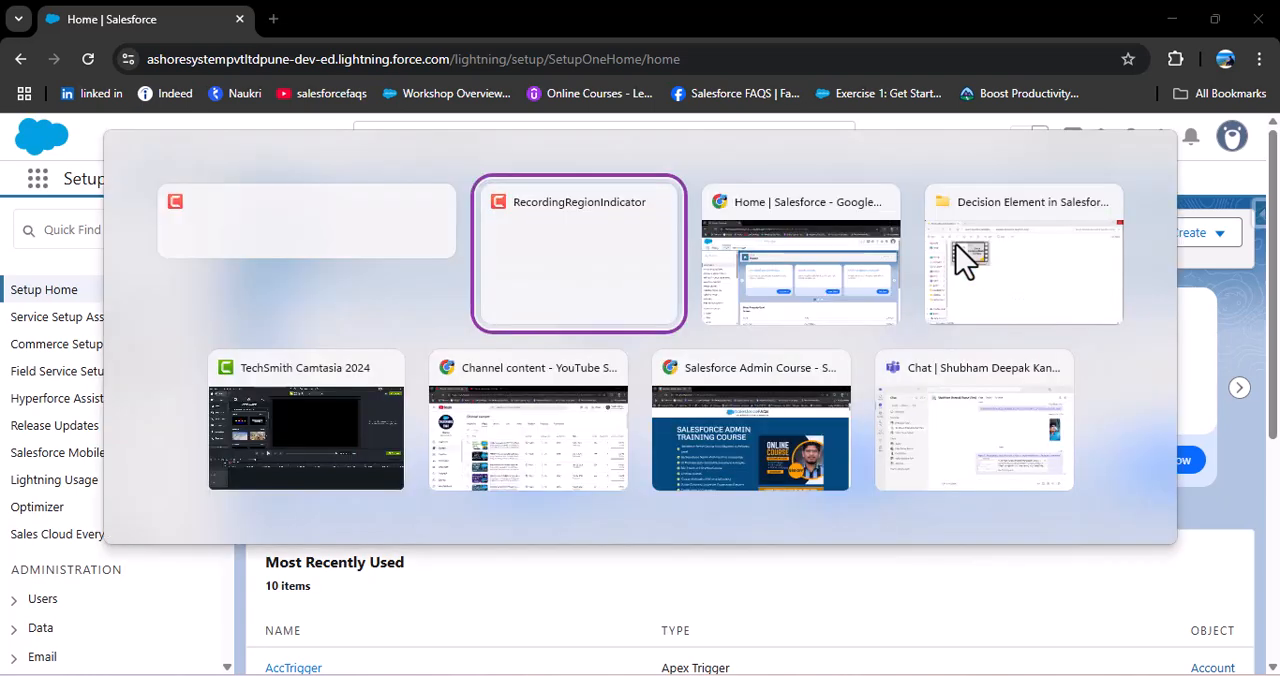
pyautogui.hotkey('alt', 'Tab')
pyautogui.hotkey('alt', 'Tab')
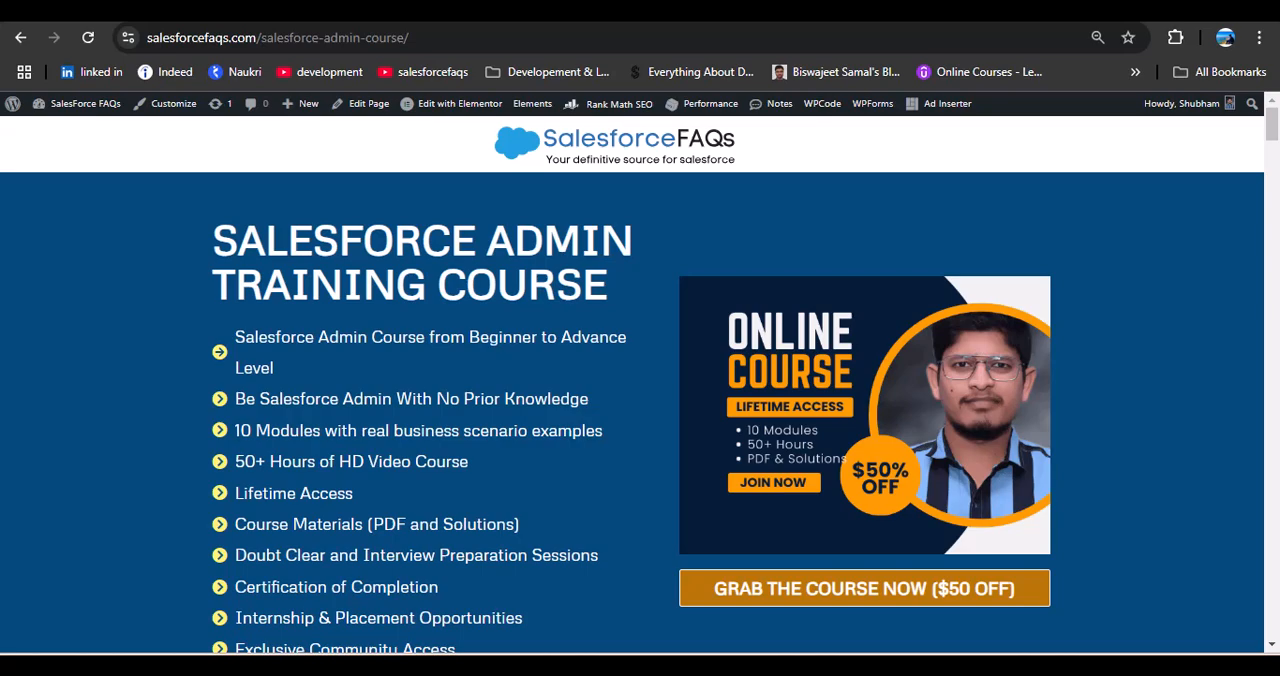
pyautogui.scroll(-1, 255, 355)
pyautogui.scroll(1, 255, 355)
pyautogui.scroll(-1, 255, 355)
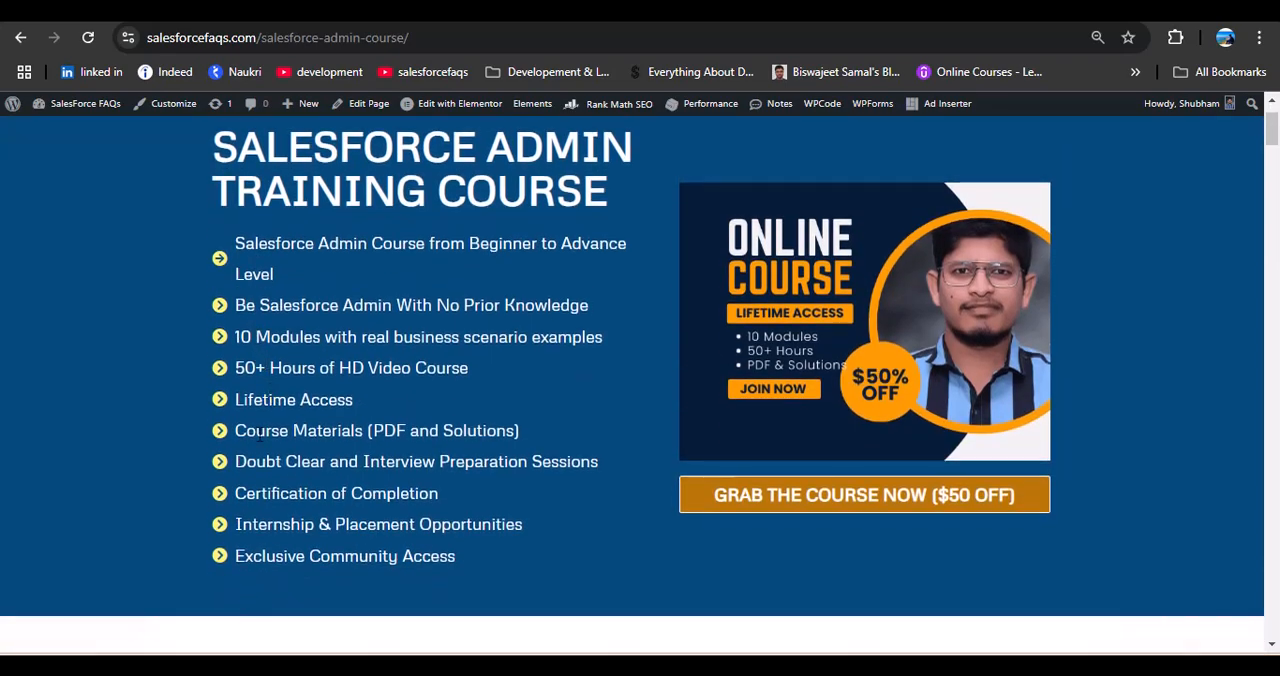
# Step: Review the Salesforce Admin course contents from Module 1 through Module 10 Salesforce Flows
pyautogui.scroll(-16, 326, 452)
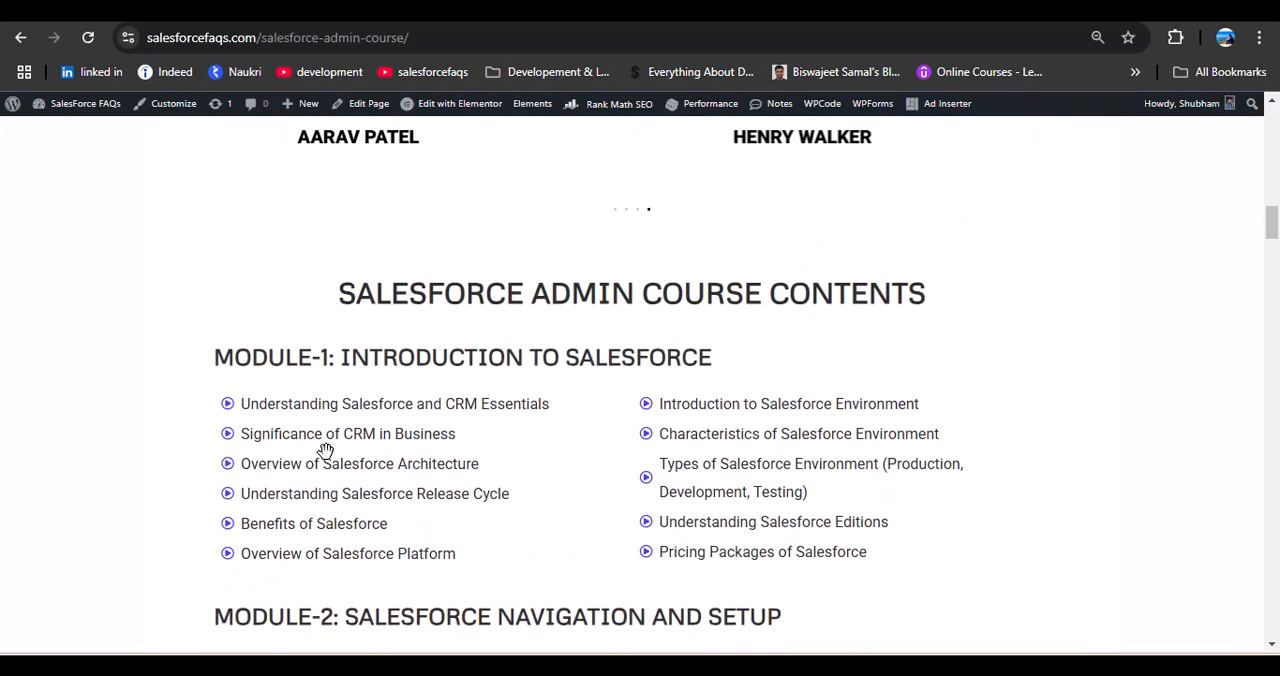
pyautogui.scroll(-2, 355, 435)
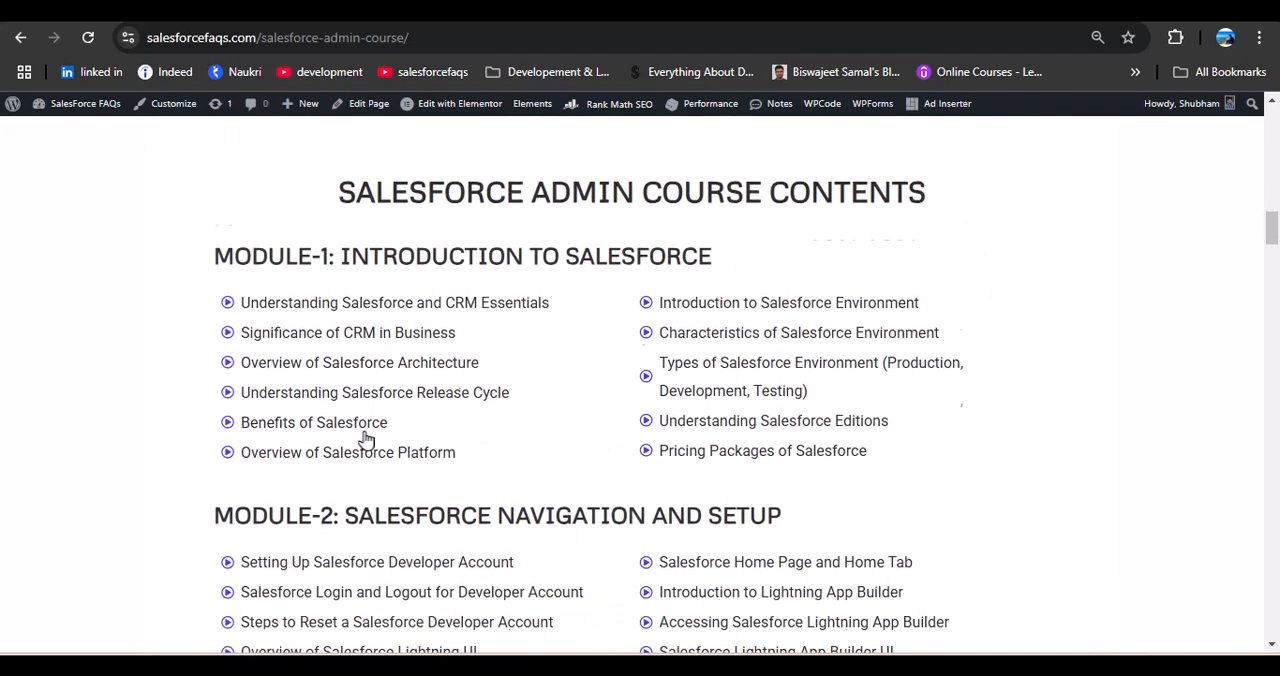
pyautogui.scroll(-5, 379, 458)
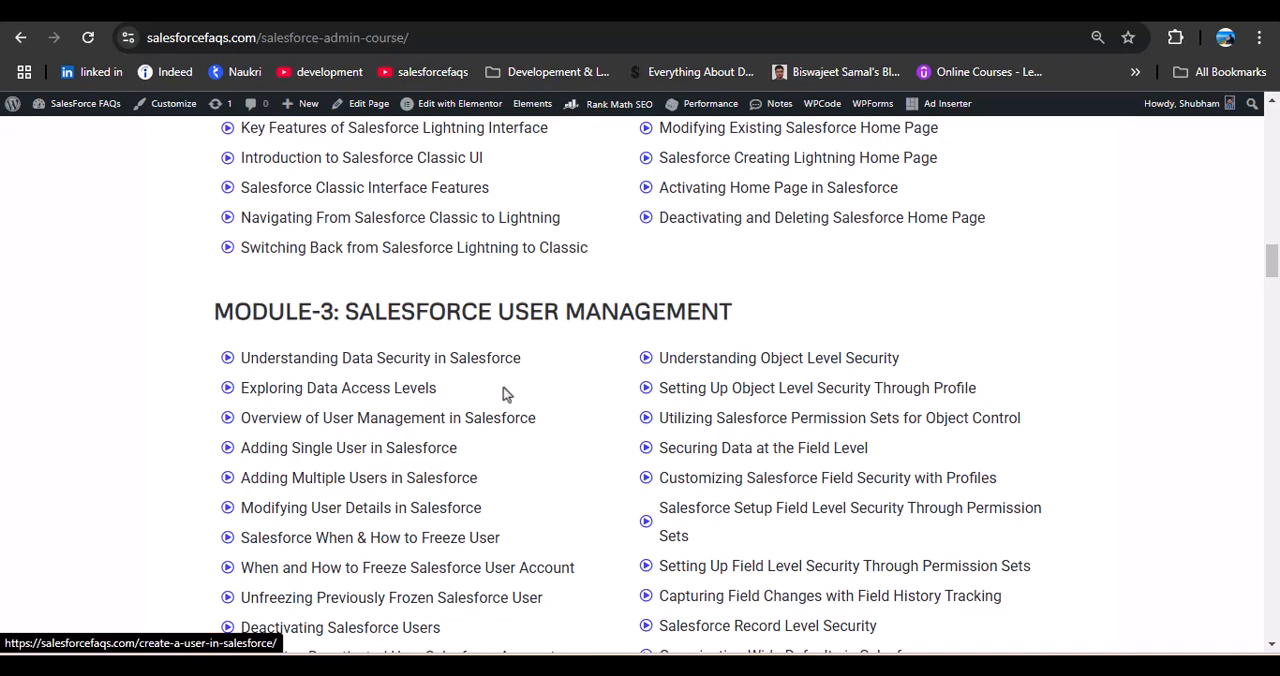
pyautogui.scroll(-5, 504, 398)
pyautogui.scroll(-4, 504, 401)
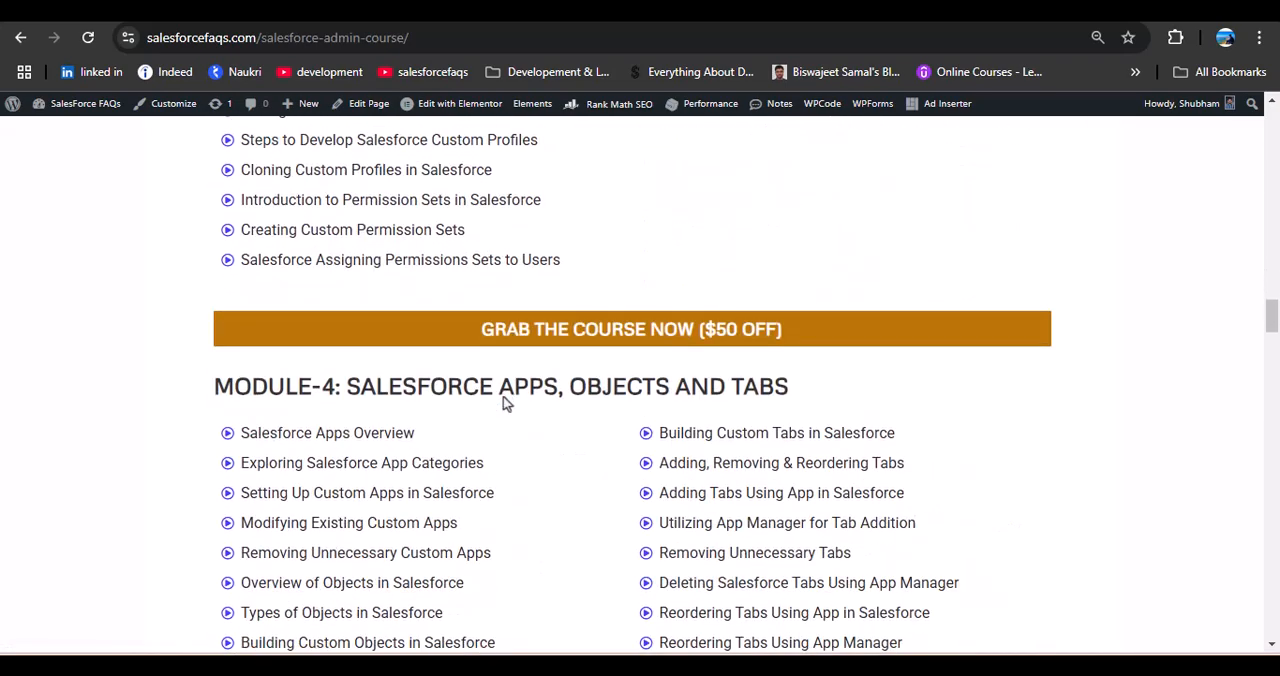
pyautogui.scroll(-6, 508, 417)
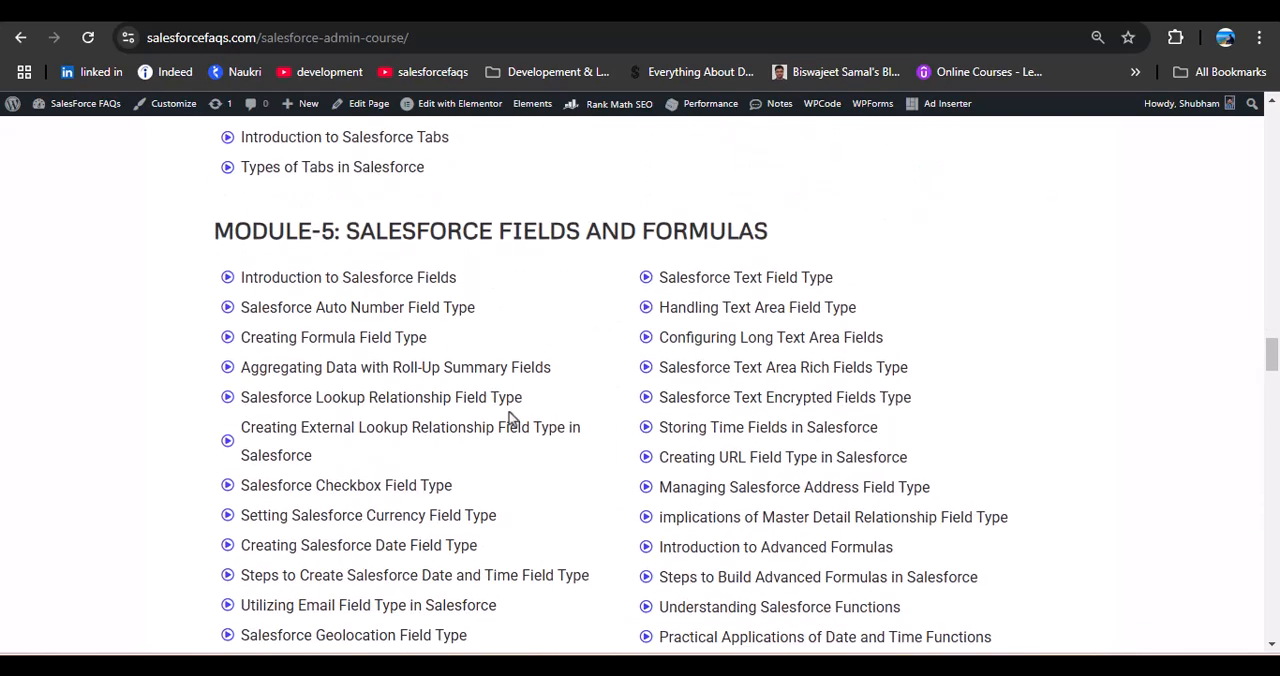
pyautogui.scroll(-5, 510, 419)
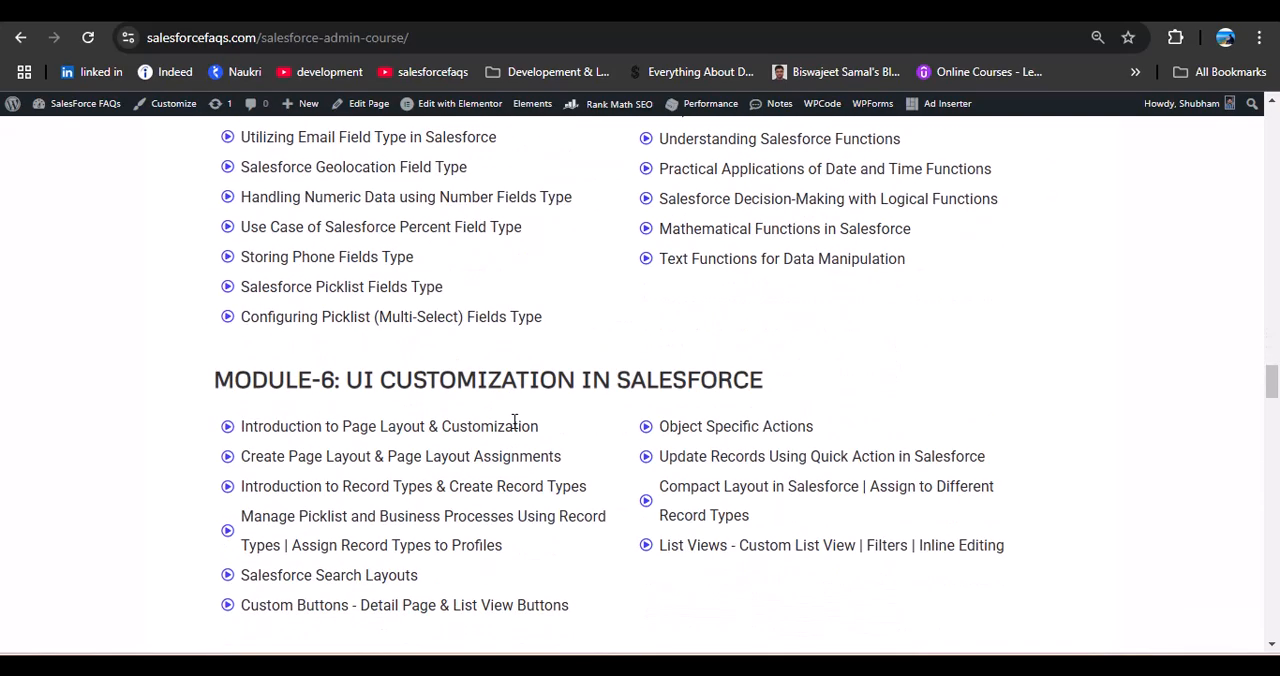
pyautogui.scroll(-7, 514, 421)
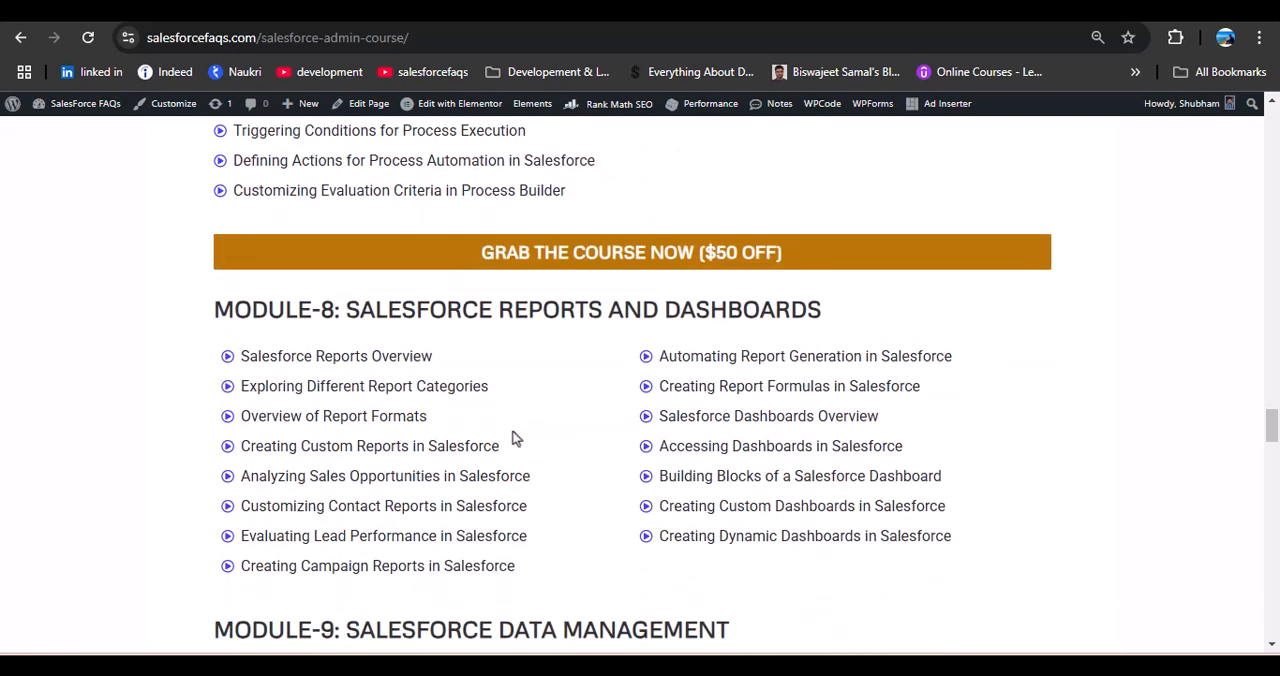
pyautogui.scroll(-6, 512, 437)
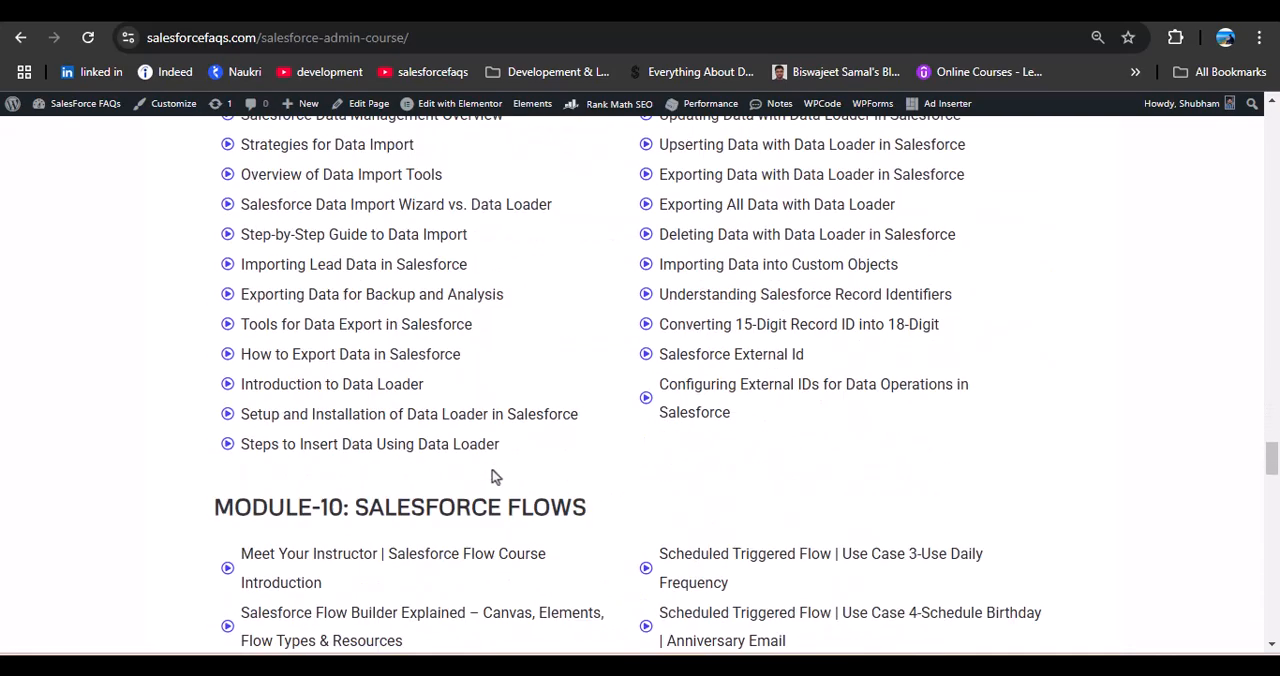
pyautogui.scroll(-2, 492, 476)
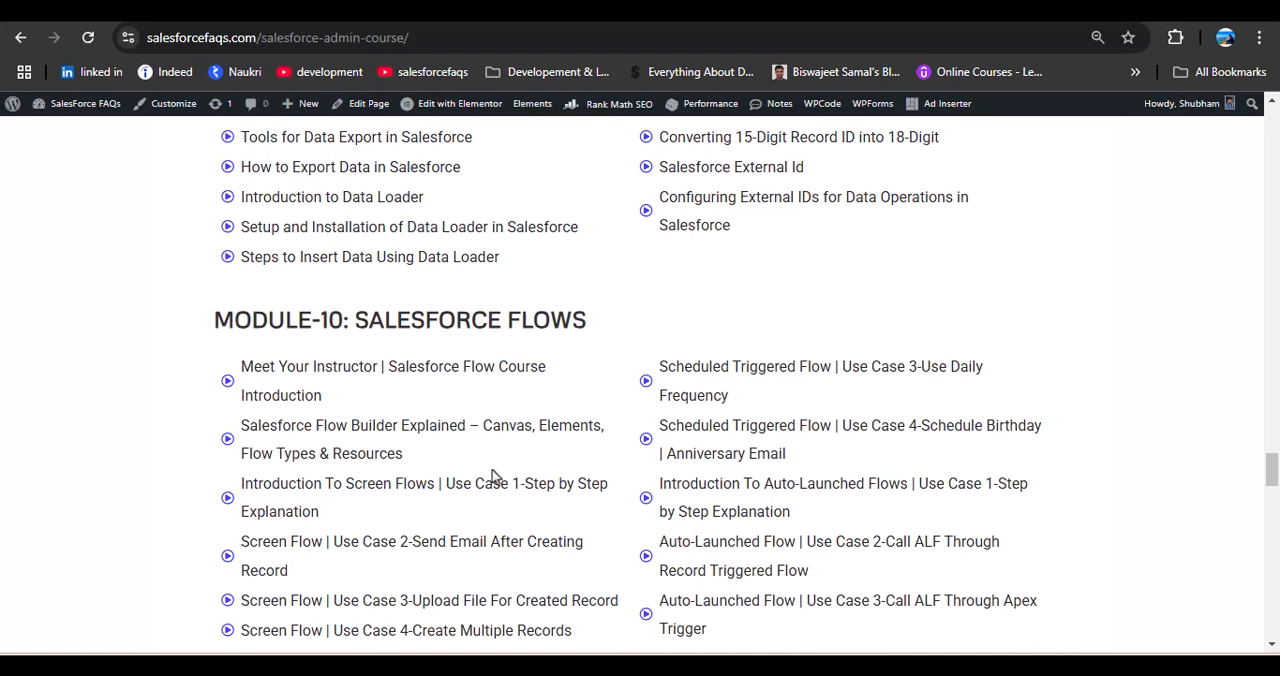
pyautogui.scroll(20, 492, 476)
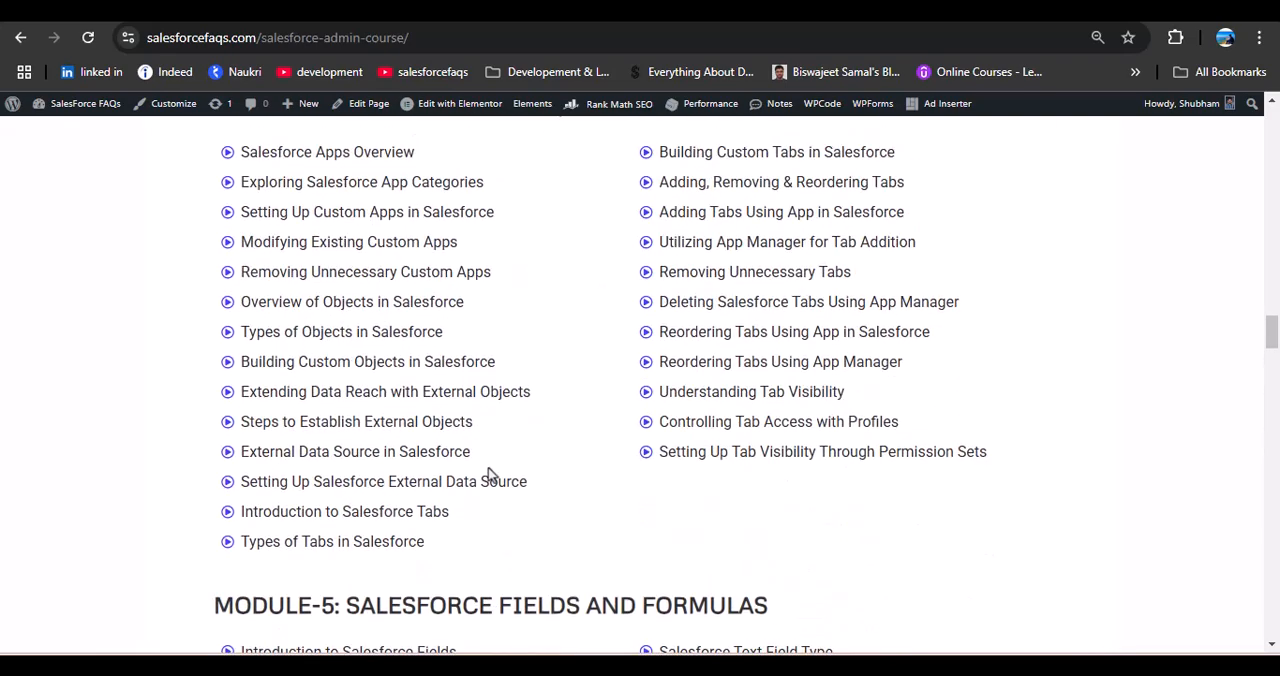
pyautogui.scroll(-3, 490, 474)
pyautogui.scroll(5, 490, 474)
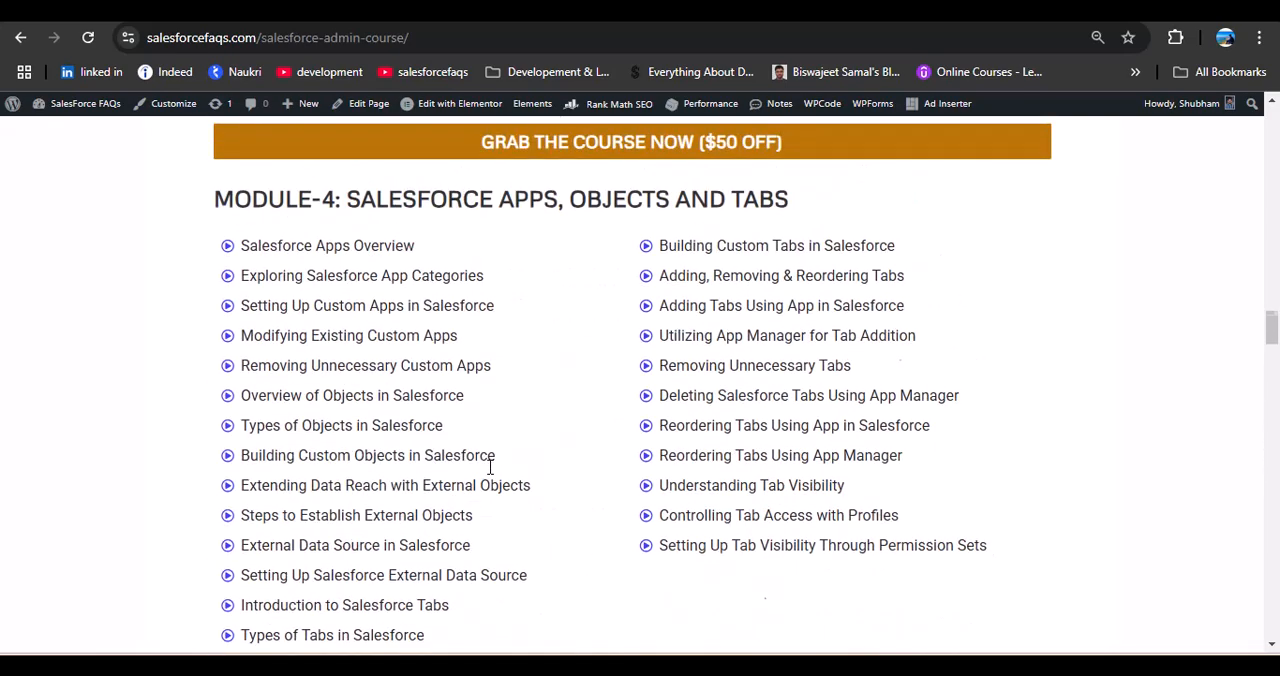
pyautogui.scroll(20, 490, 474)
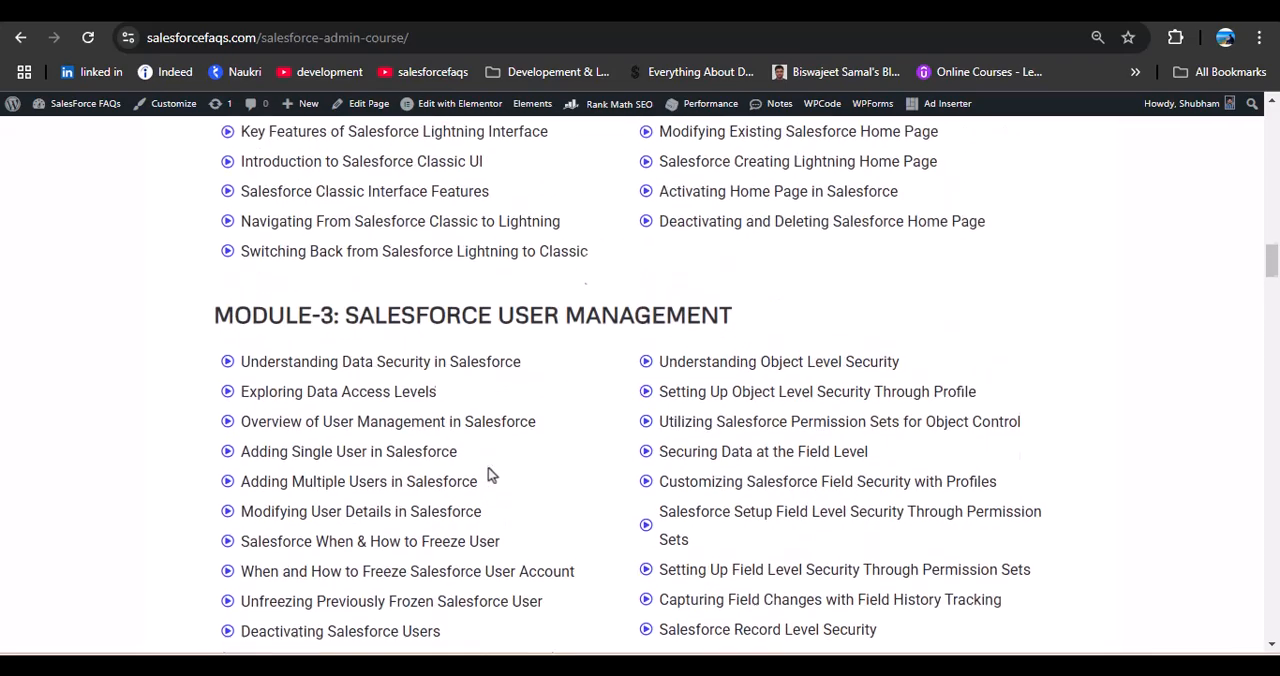
pyautogui.scroll(10, 489, 472)
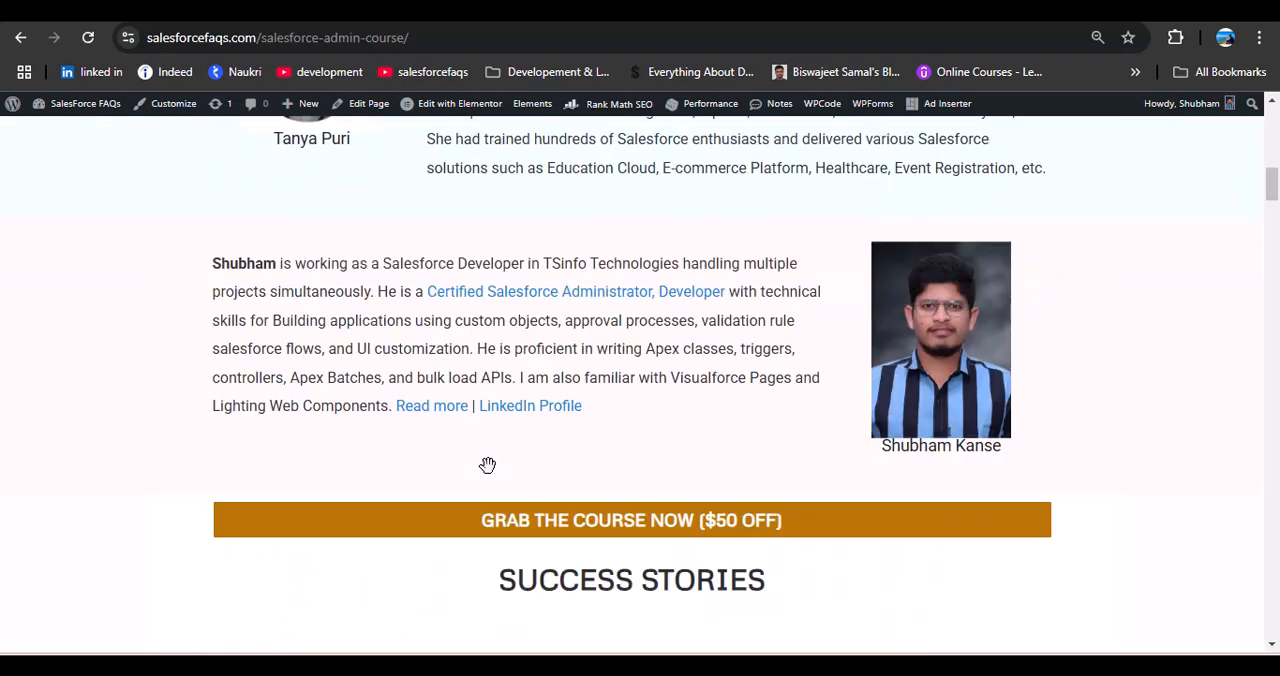
# Step: Switch back to the Salesforce Setup window, search the apps for Sales, and open the Sales app
pyautogui.hotkey('alt', 'Tab')
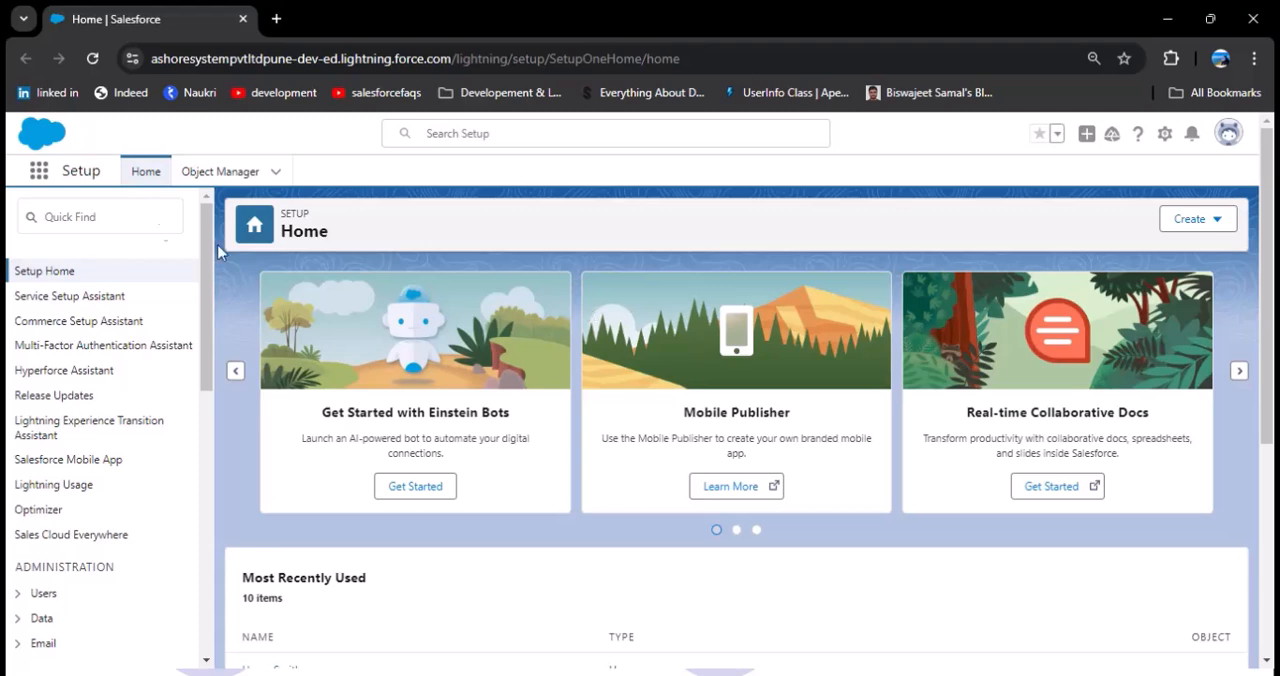
pyautogui.click(39, 171)
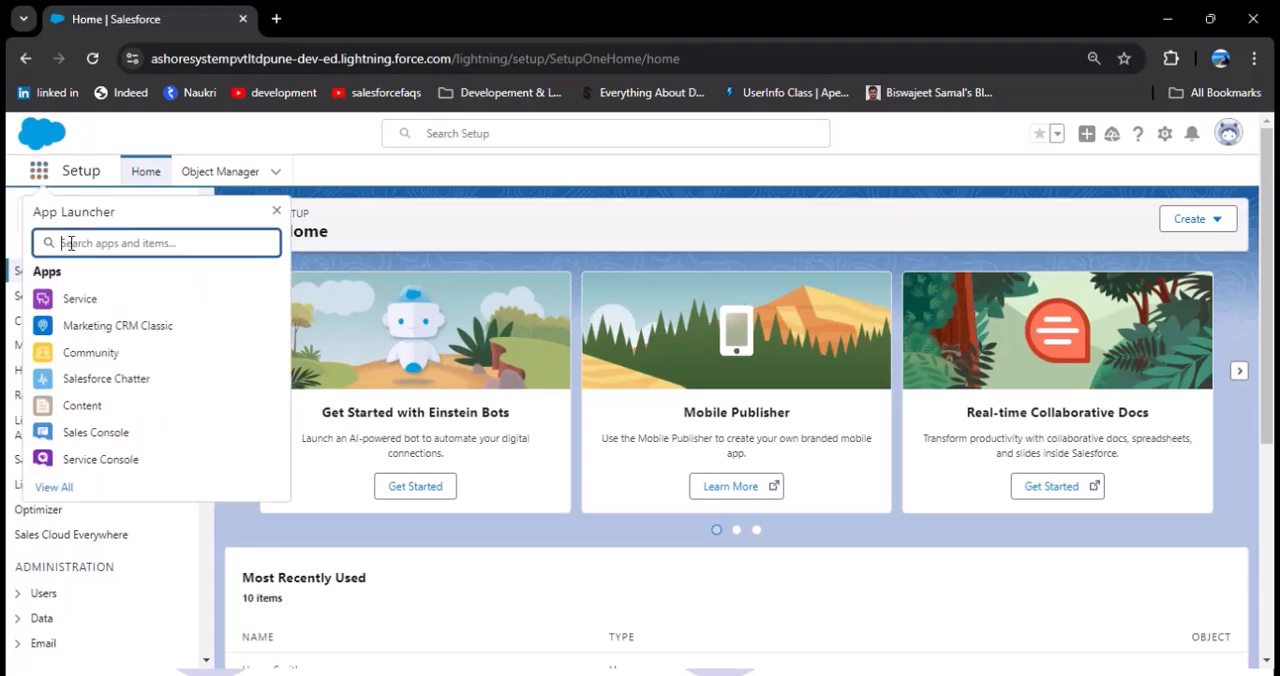
pyautogui.write('Sales')
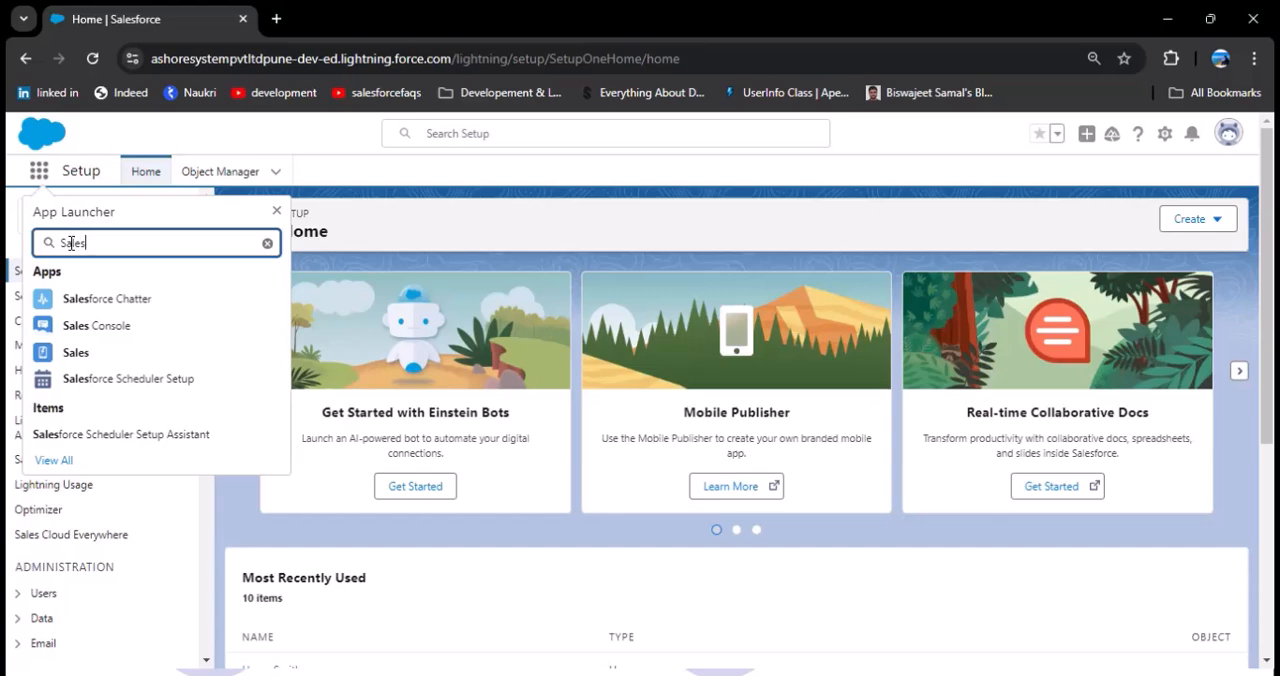
pyautogui.click(60, 357)
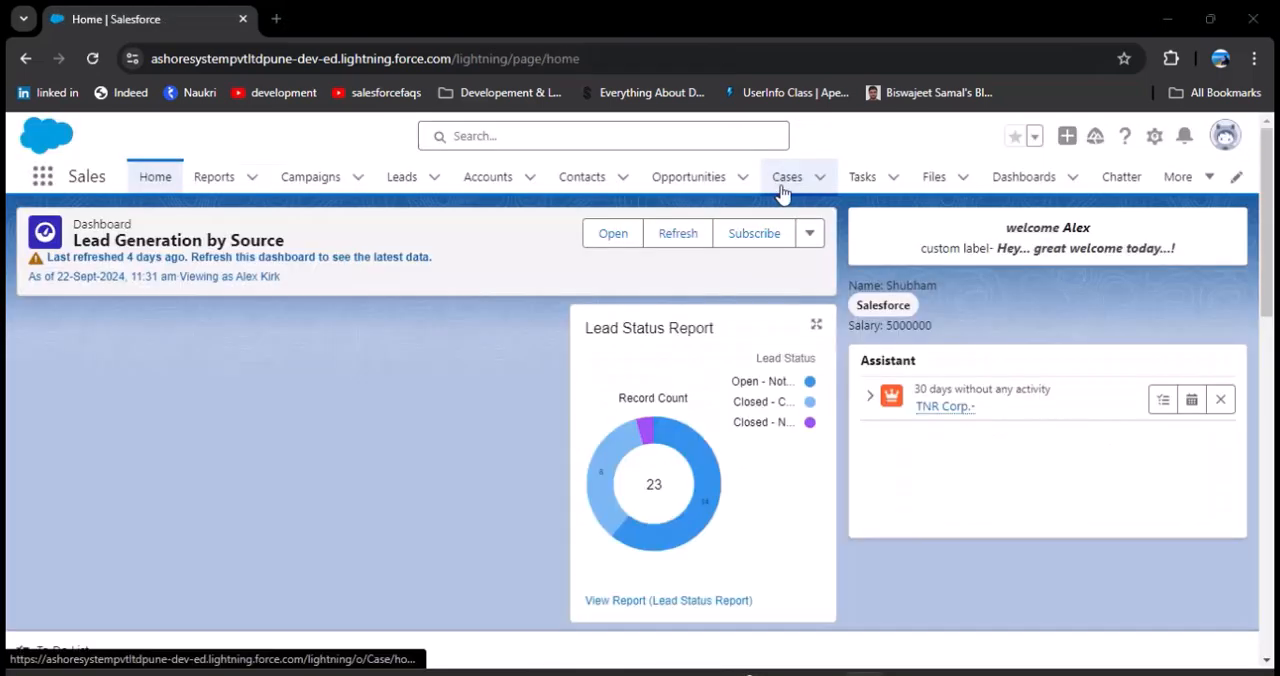
# Step: Display the All Open Cases list and open the new high-priority case dated 15/07/2022
pyautogui.click(786, 180)
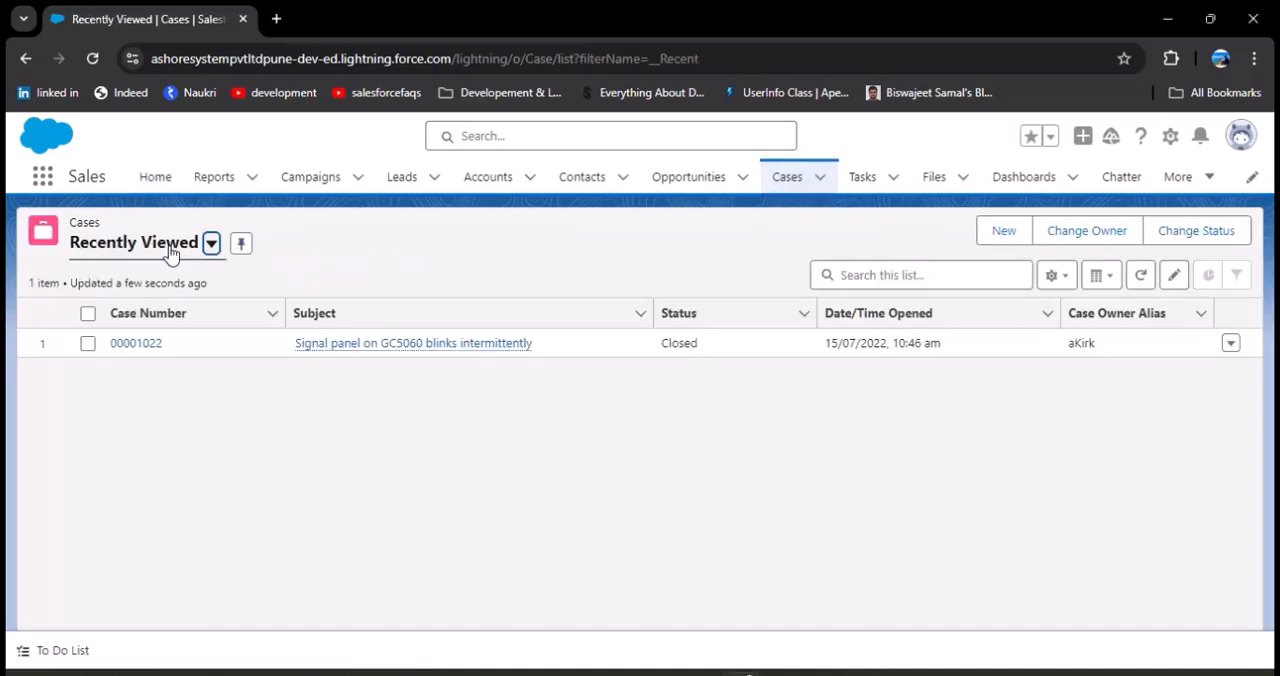
pyautogui.click(211, 243)
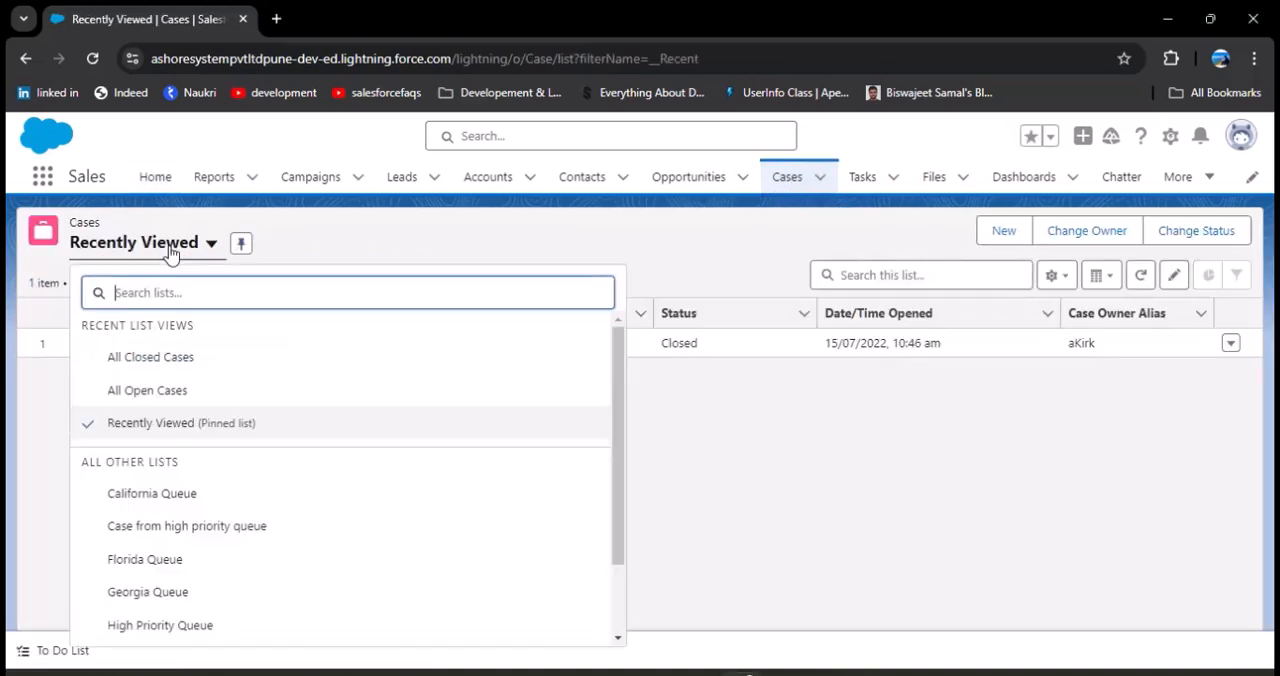
pyautogui.click(166, 392)
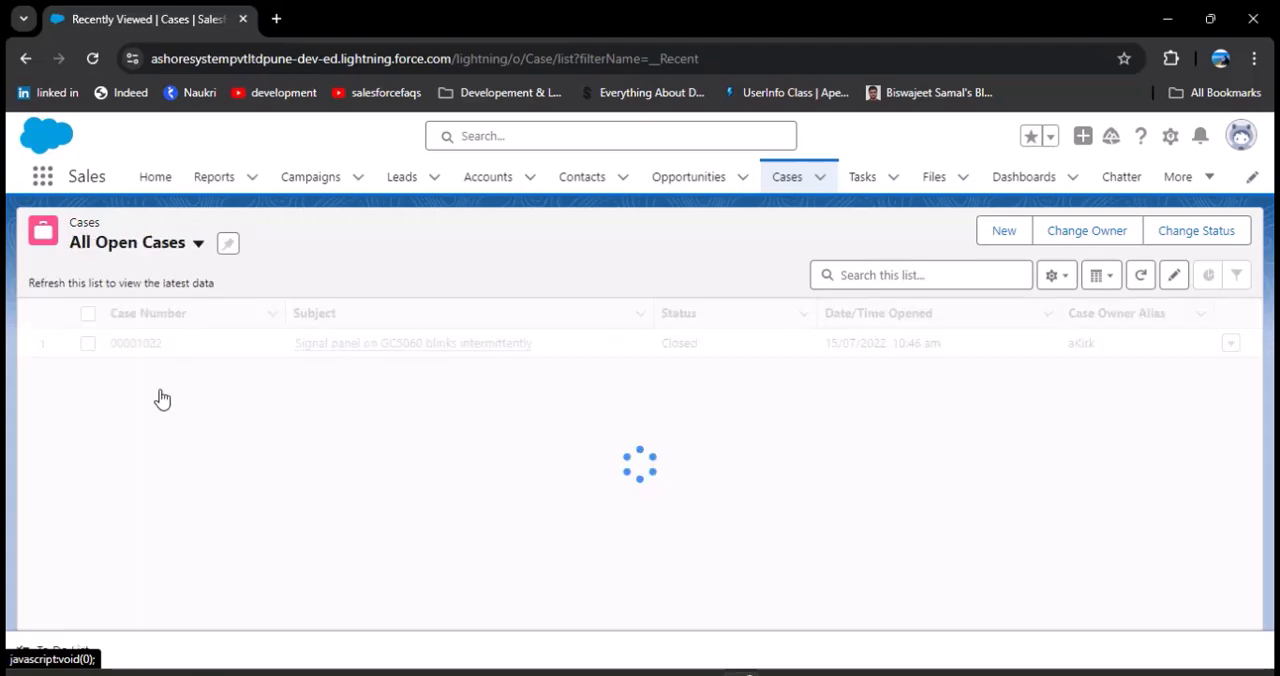
pyautogui.scroll(-12, 409, 488)
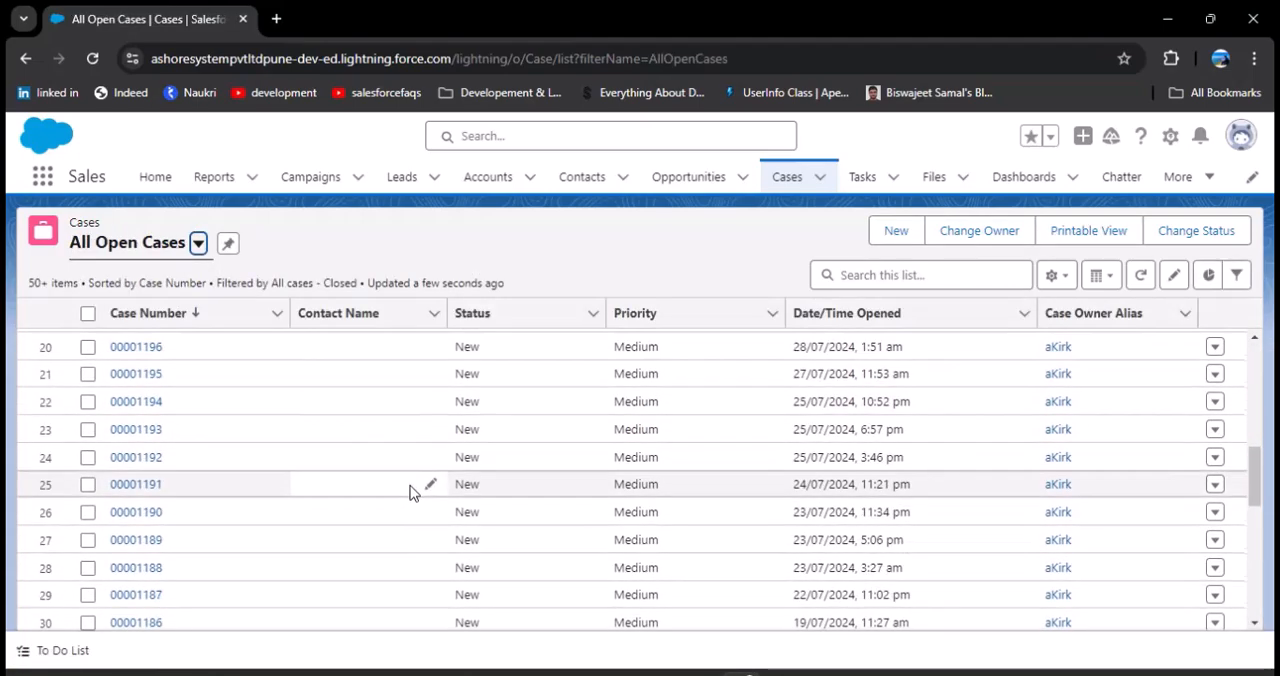
pyautogui.scroll(-20, 409, 492)
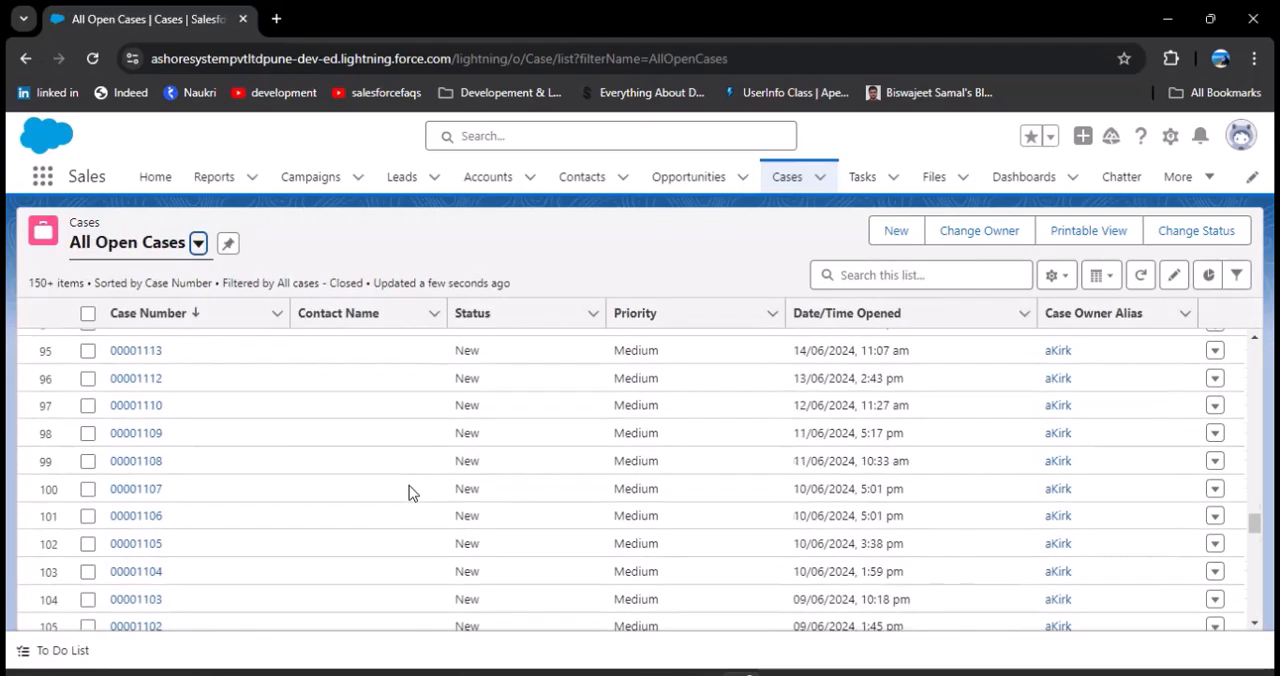
pyautogui.scroll(-10, 409, 488)
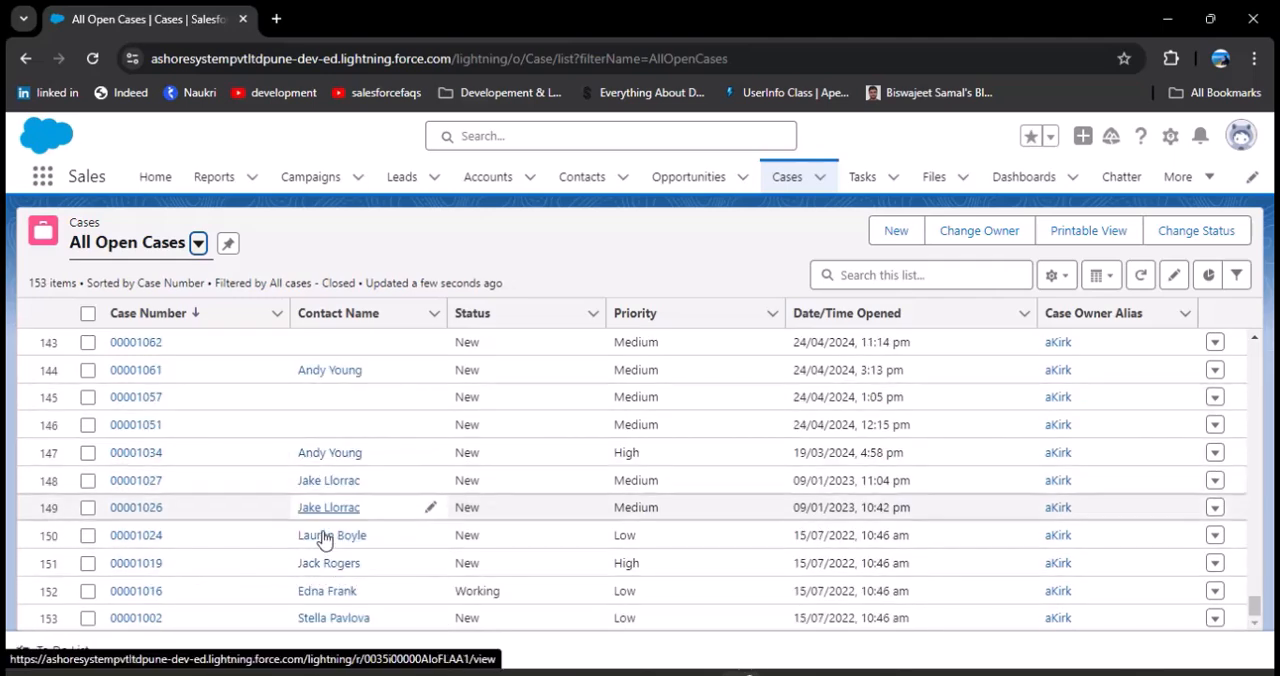
pyautogui.click(136, 563)
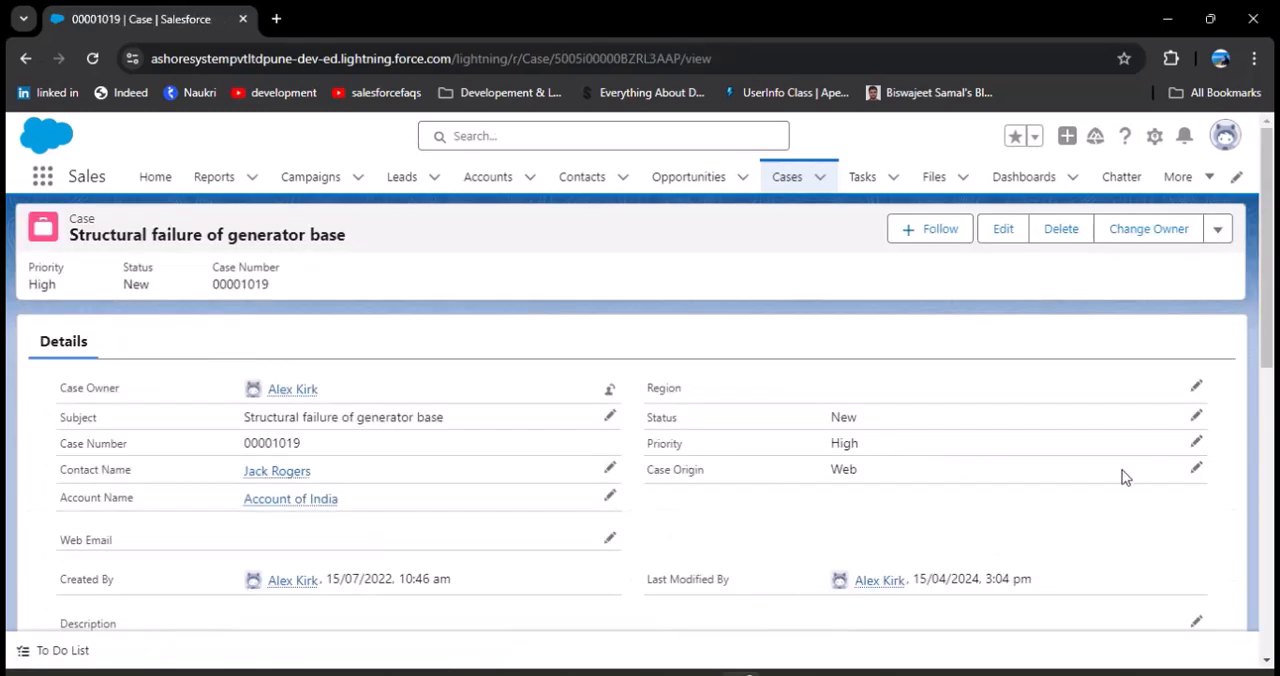
pyautogui.click(1194, 452)
pyautogui.click(1110, 449)
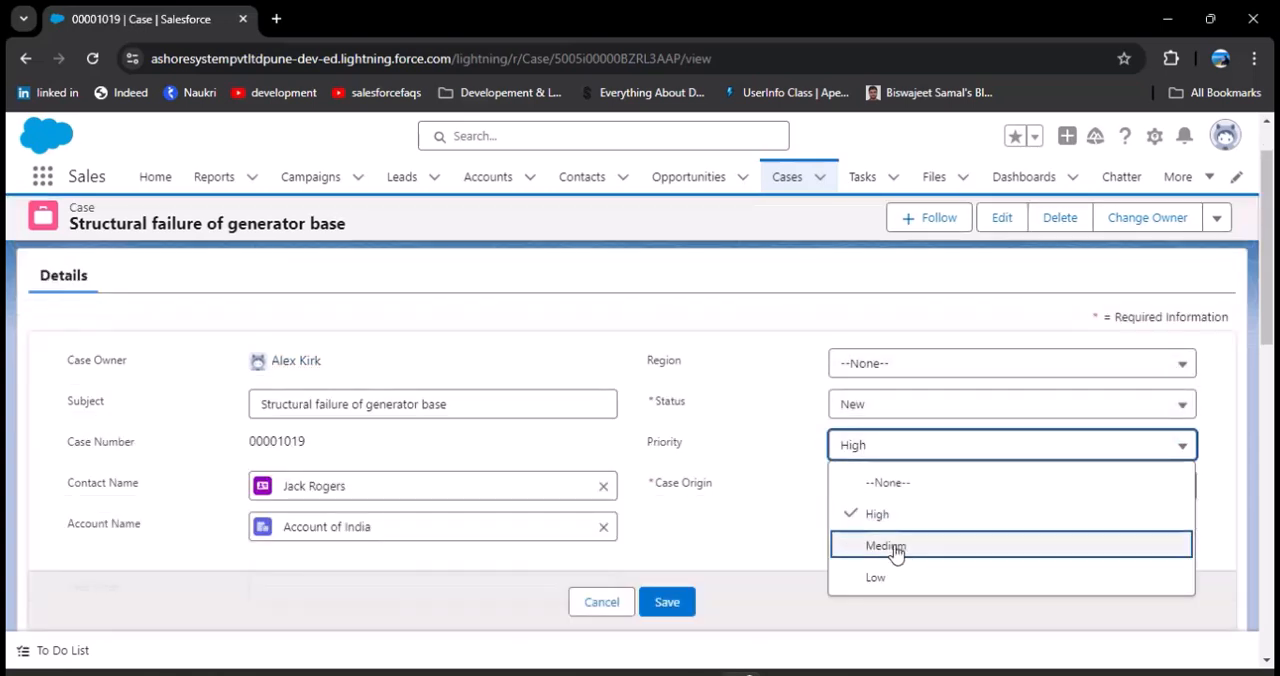
pyautogui.click(801, 541)
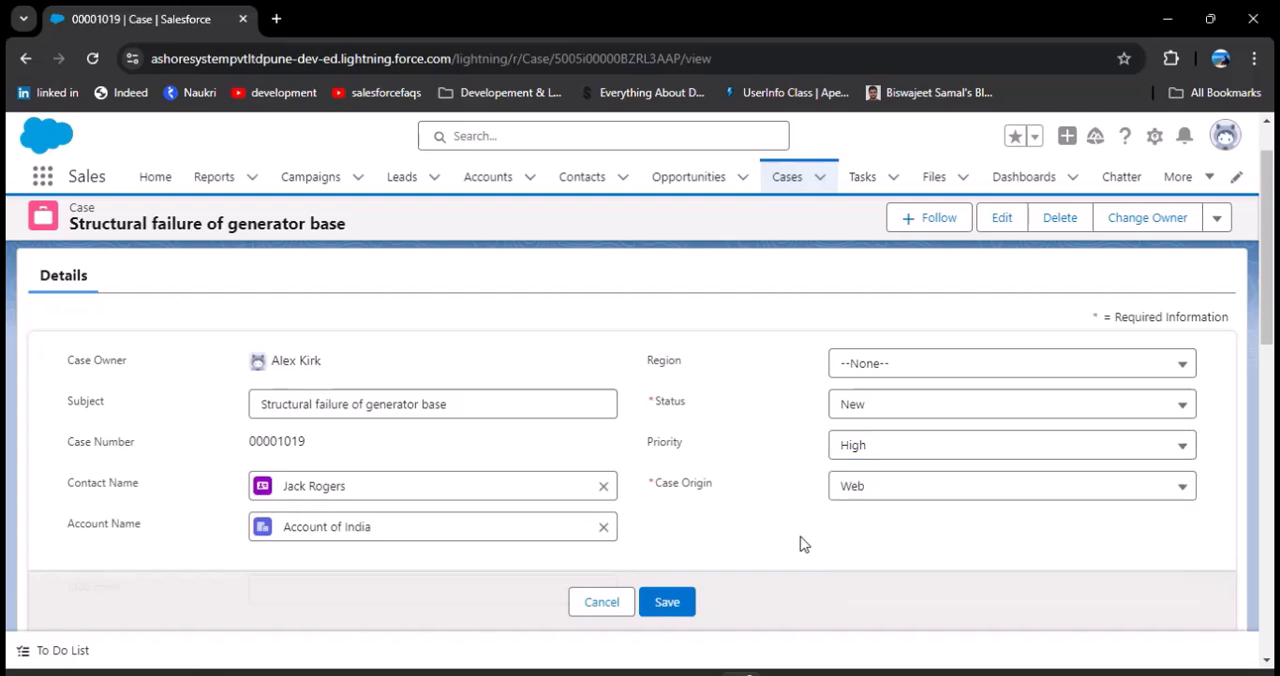
pyautogui.click(873, 458)
pyautogui.click(888, 543)
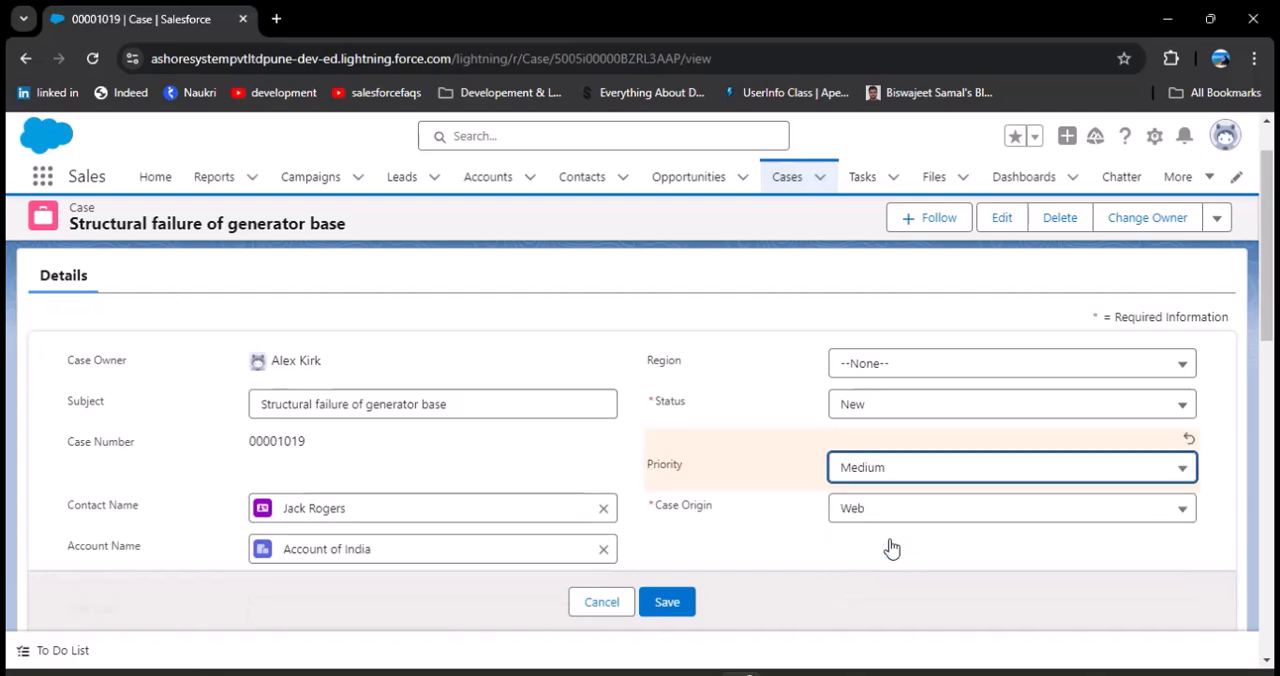
pyautogui.scroll(-2, 720, 506)
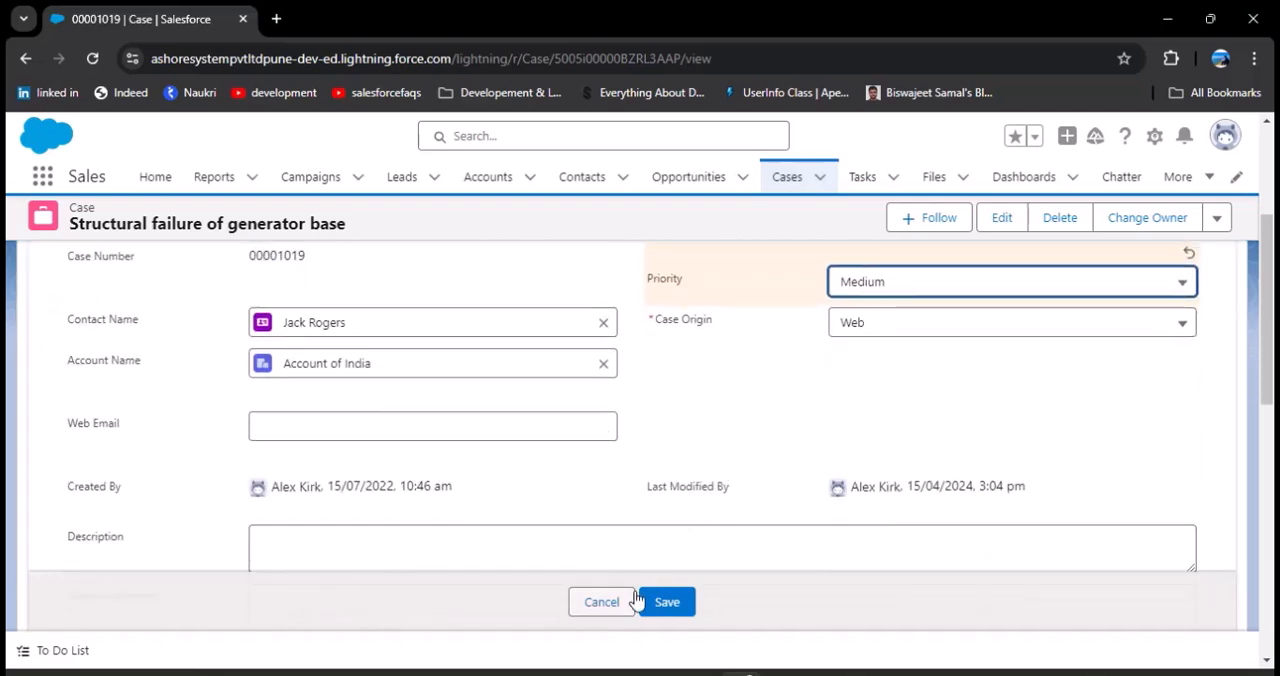
pyautogui.scroll(3, 890, 542)
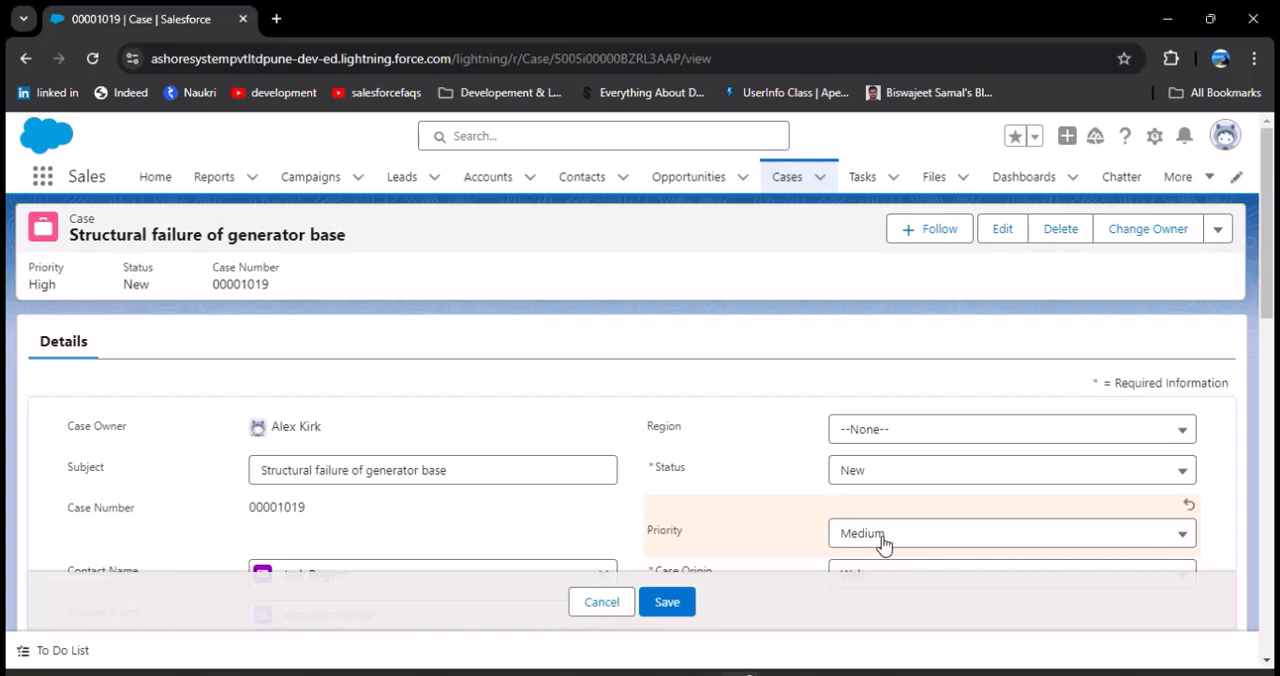
pyautogui.click(606, 603)
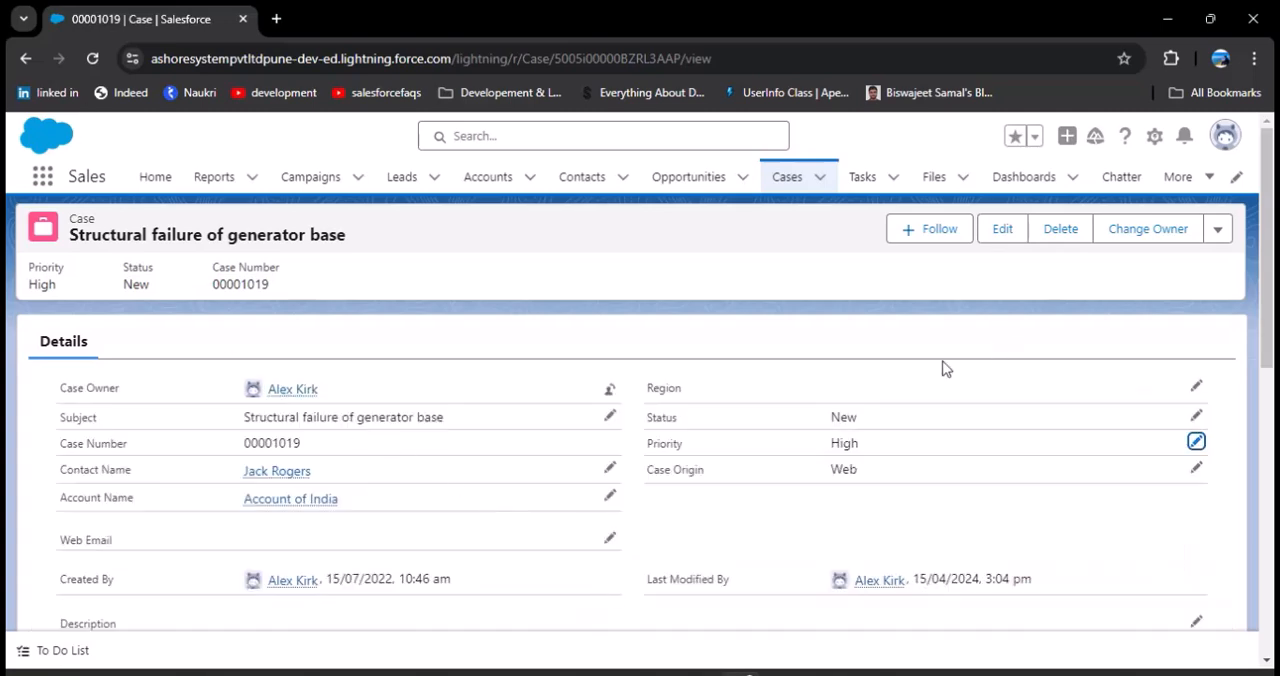
# Step: Open Salesforce Setup, search the setup items for Flows, and open the Flows page under Process Automation
pyautogui.click(1154, 136)
pyautogui.click(1085, 192)
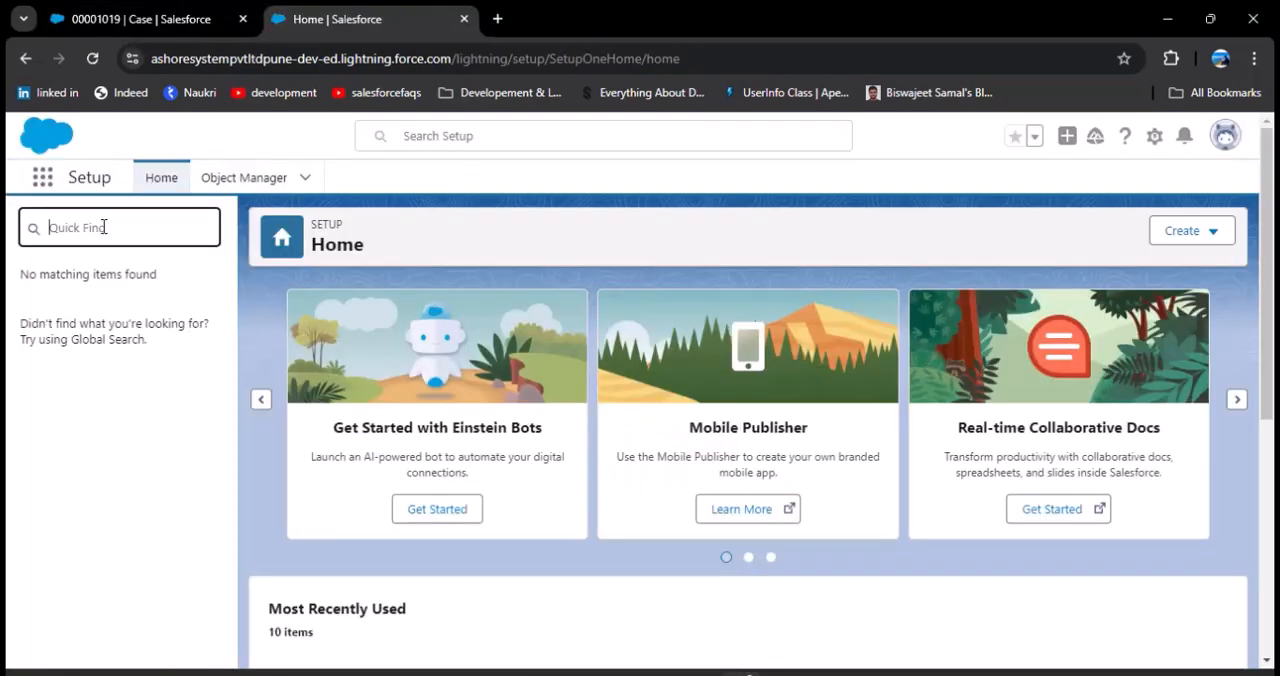
pyautogui.write('Flows')
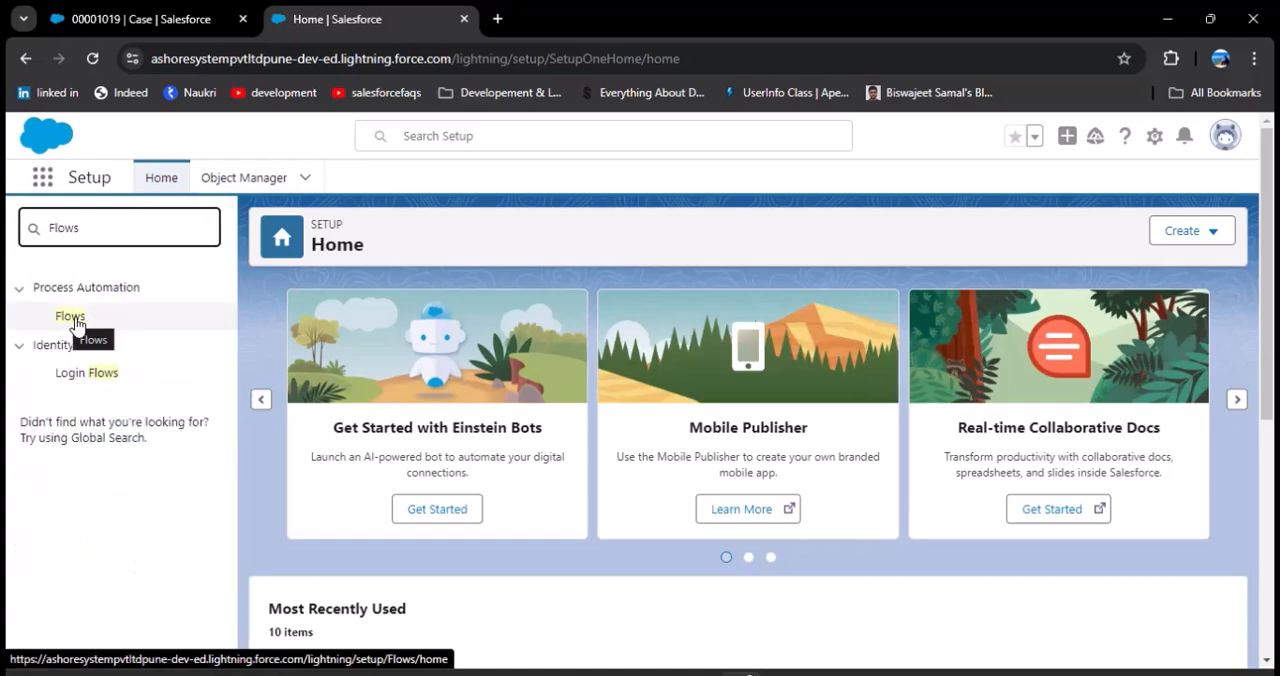
pyautogui.click(72, 318)
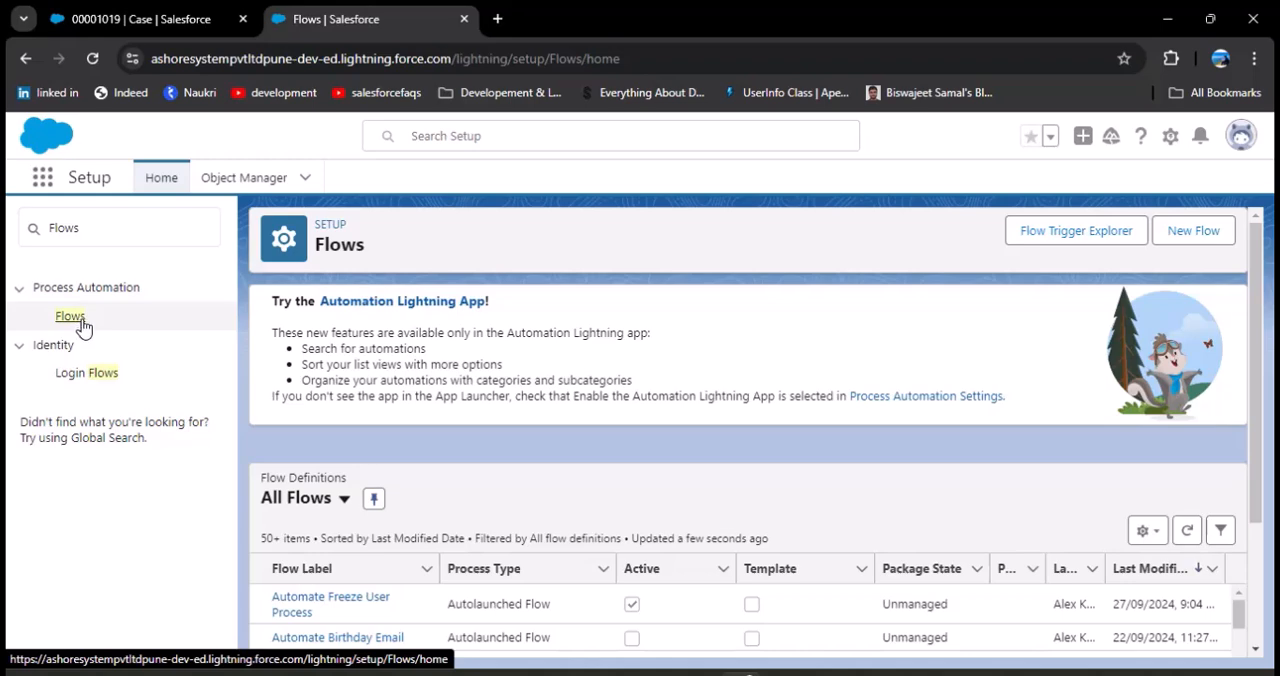
# Step: Create a new flow from scratch using the Record-Triggered Flow type
pyautogui.click(1190, 240)
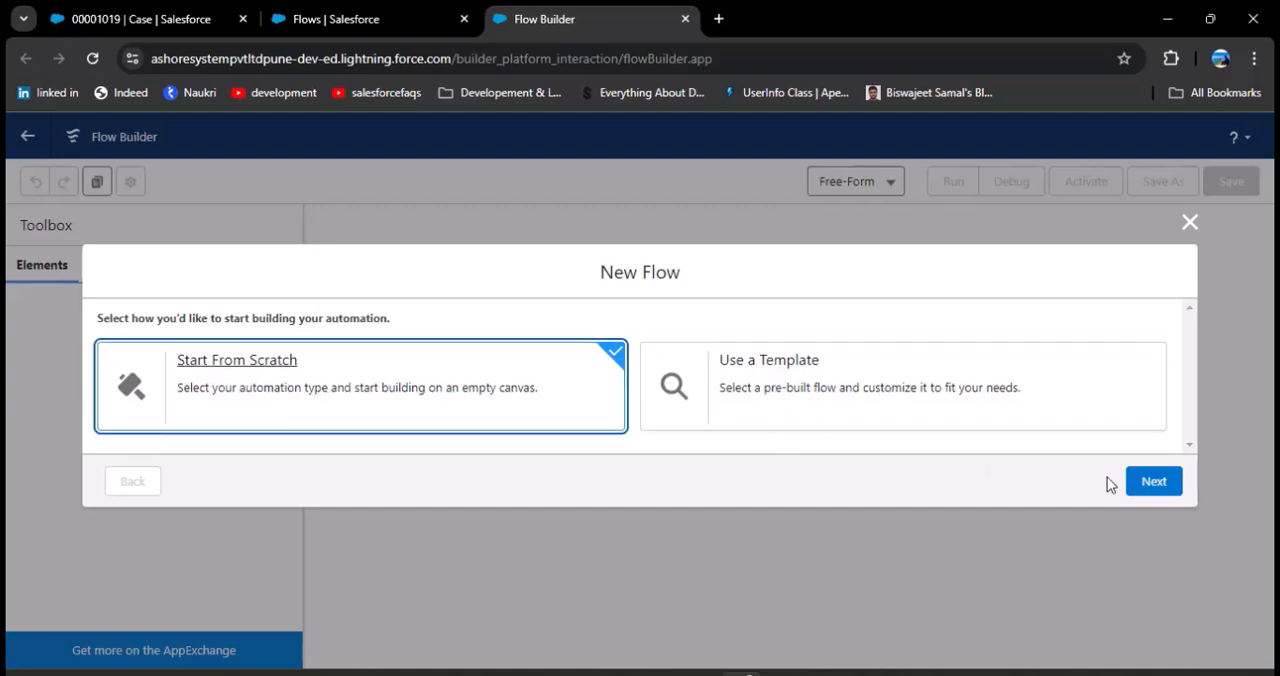
pyautogui.click(1158, 486)
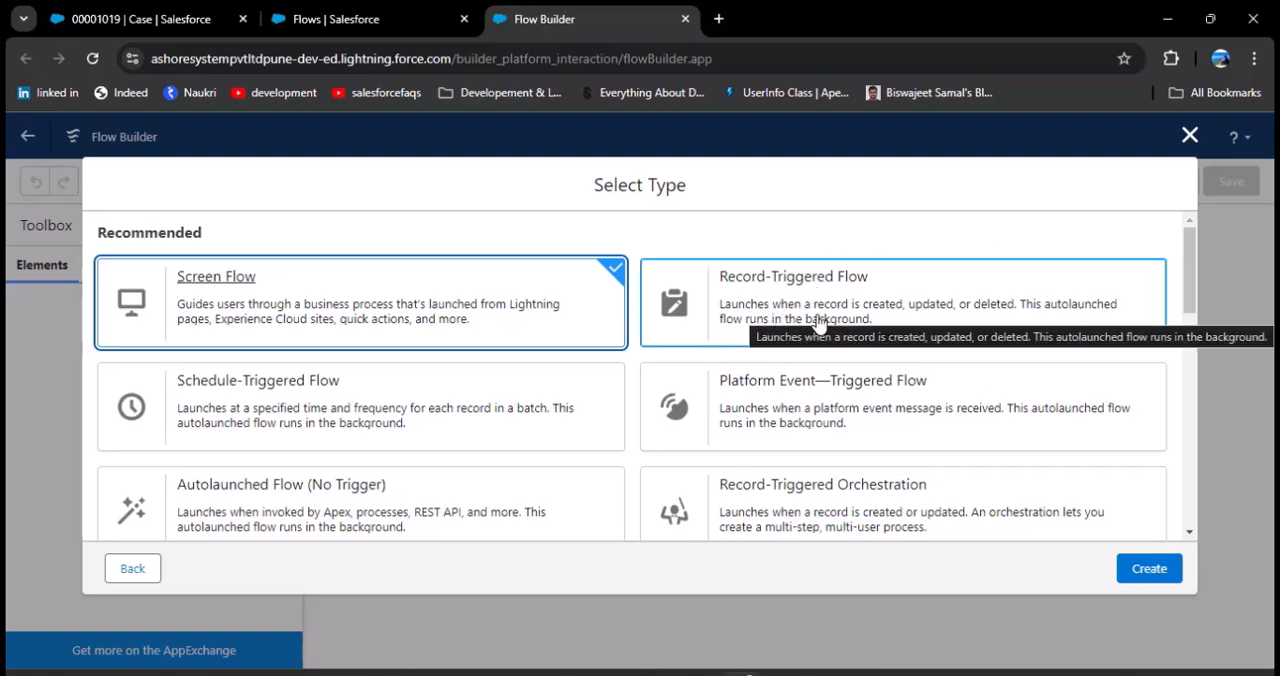
pyautogui.click(1006, 321)
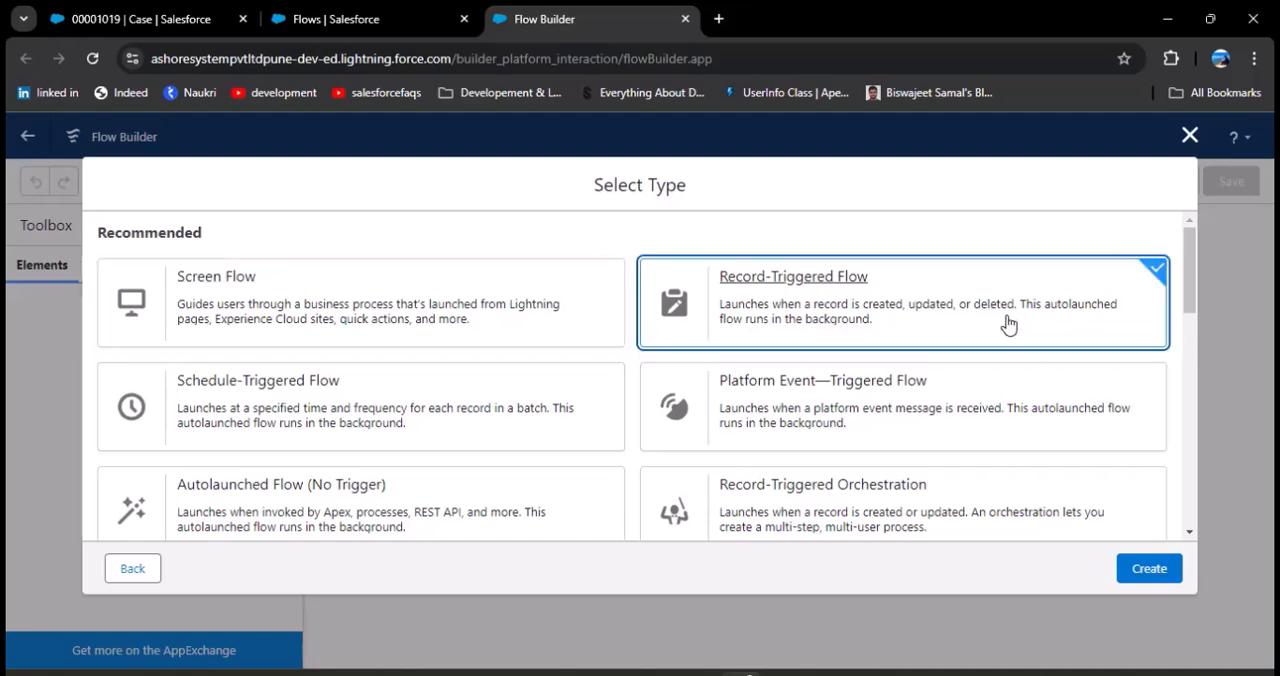
pyautogui.click(1150, 572)
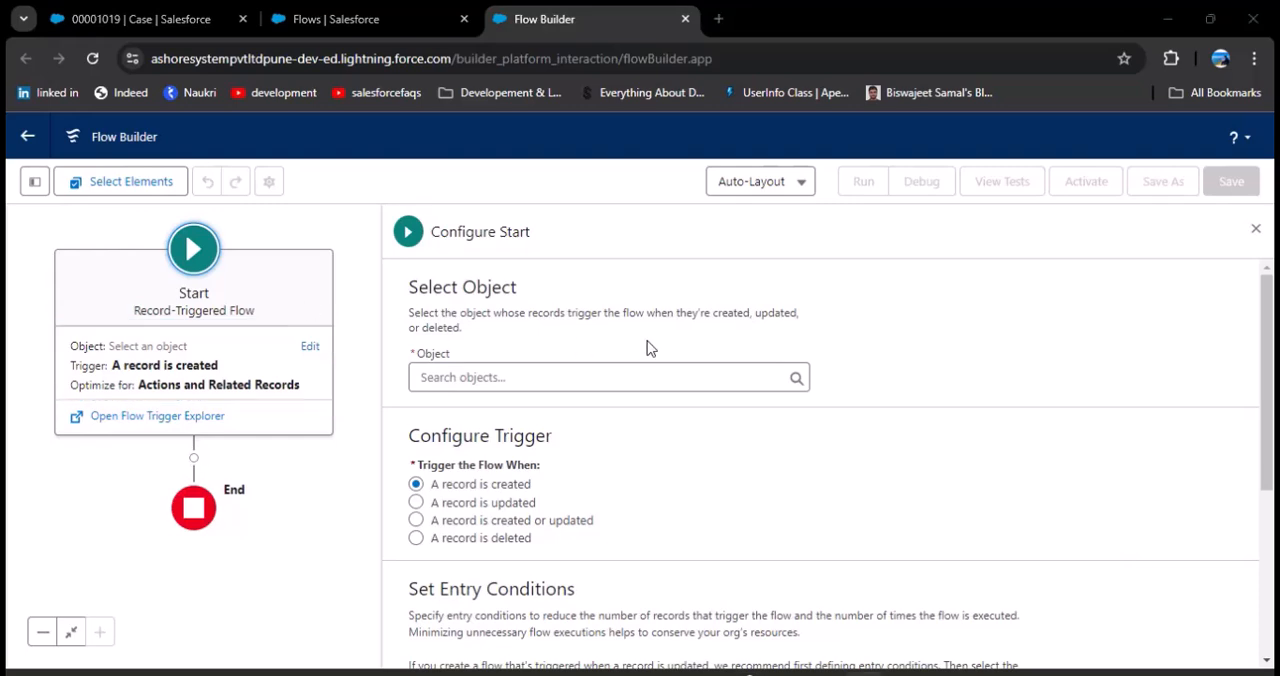
# Step: Set the flow's object to Case and trigger it when a record is created or updated
pyautogui.click(545, 373)
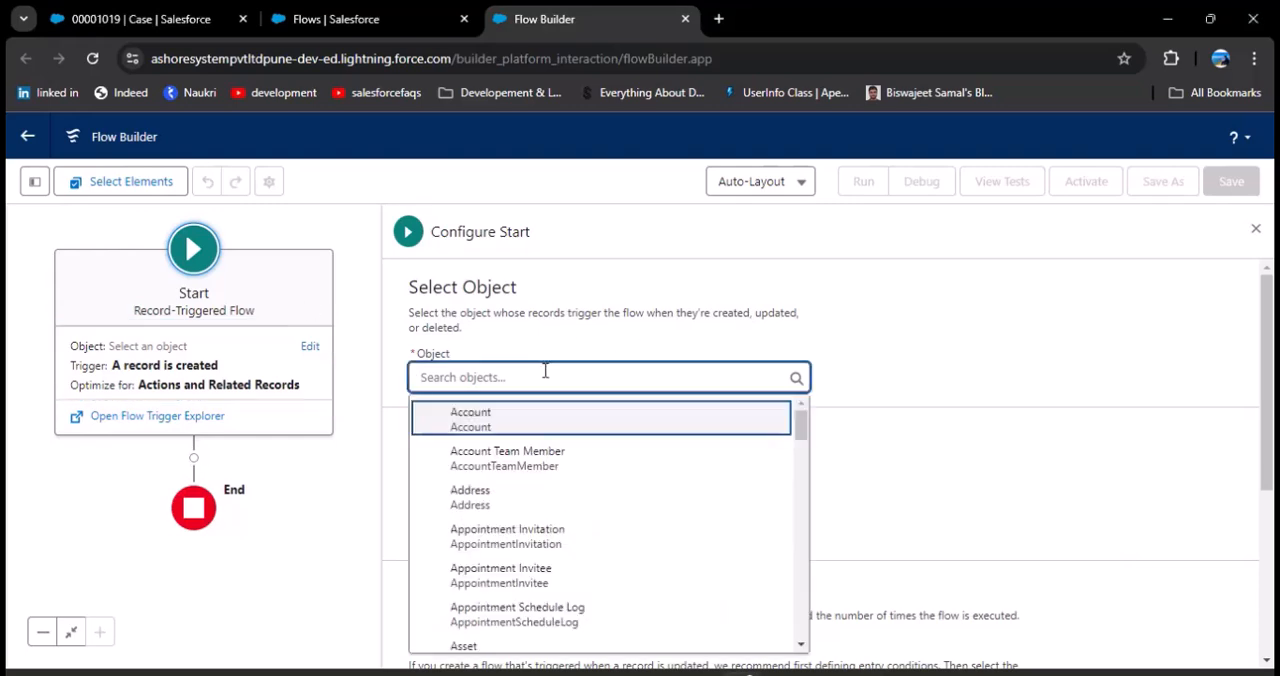
pyautogui.write('Case')
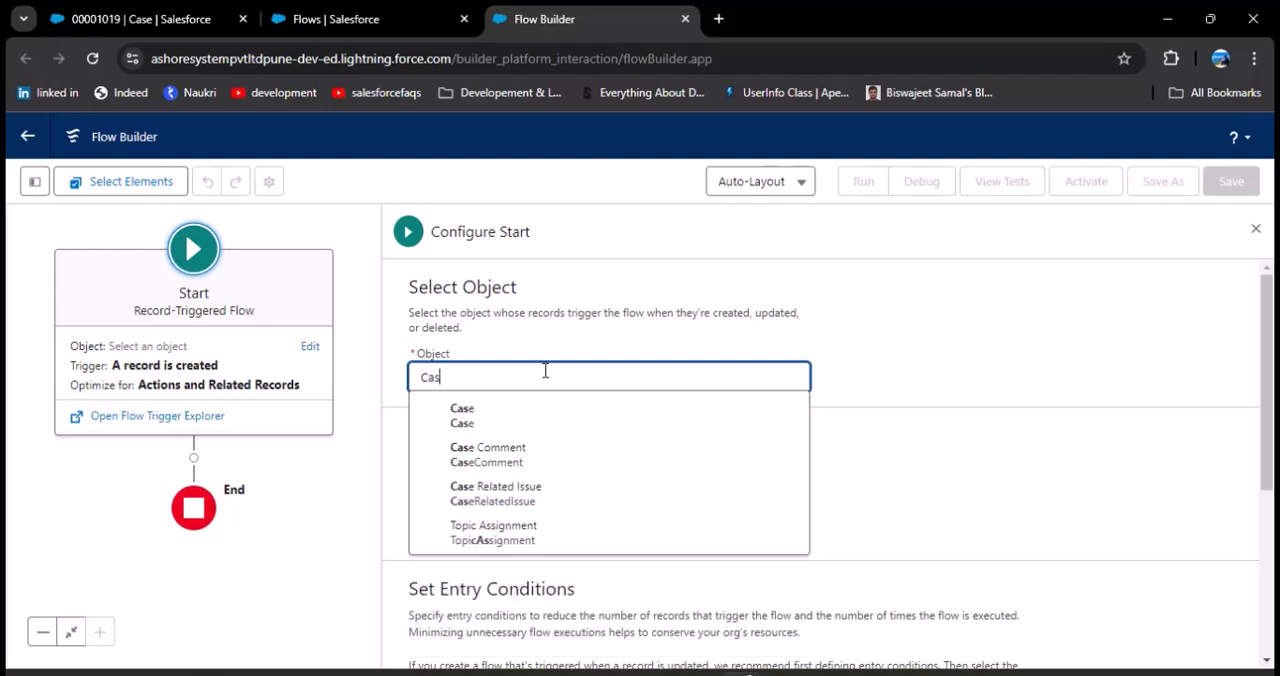
pyautogui.click(495, 427)
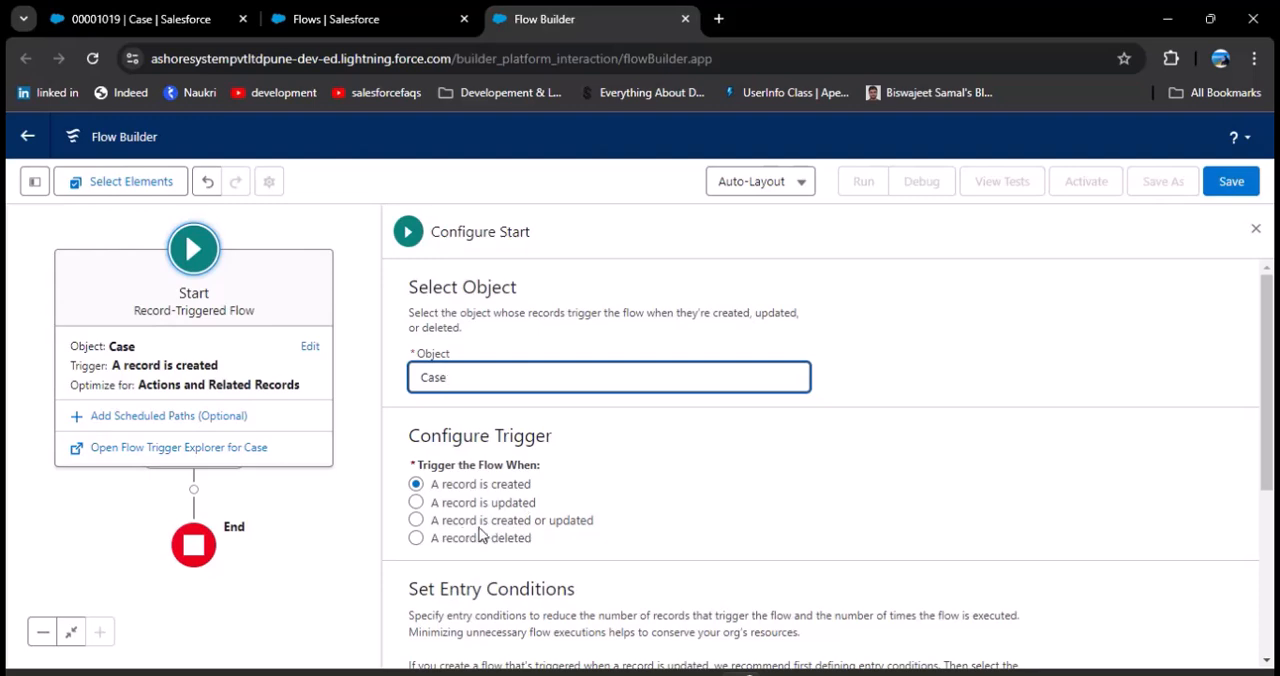
pyautogui.click(417, 520)
# Step: Set the entry condition requirements to All Conditions Are Met (AND) and choose Priority as the condition field
pyautogui.scroll(-3, 613, 322)
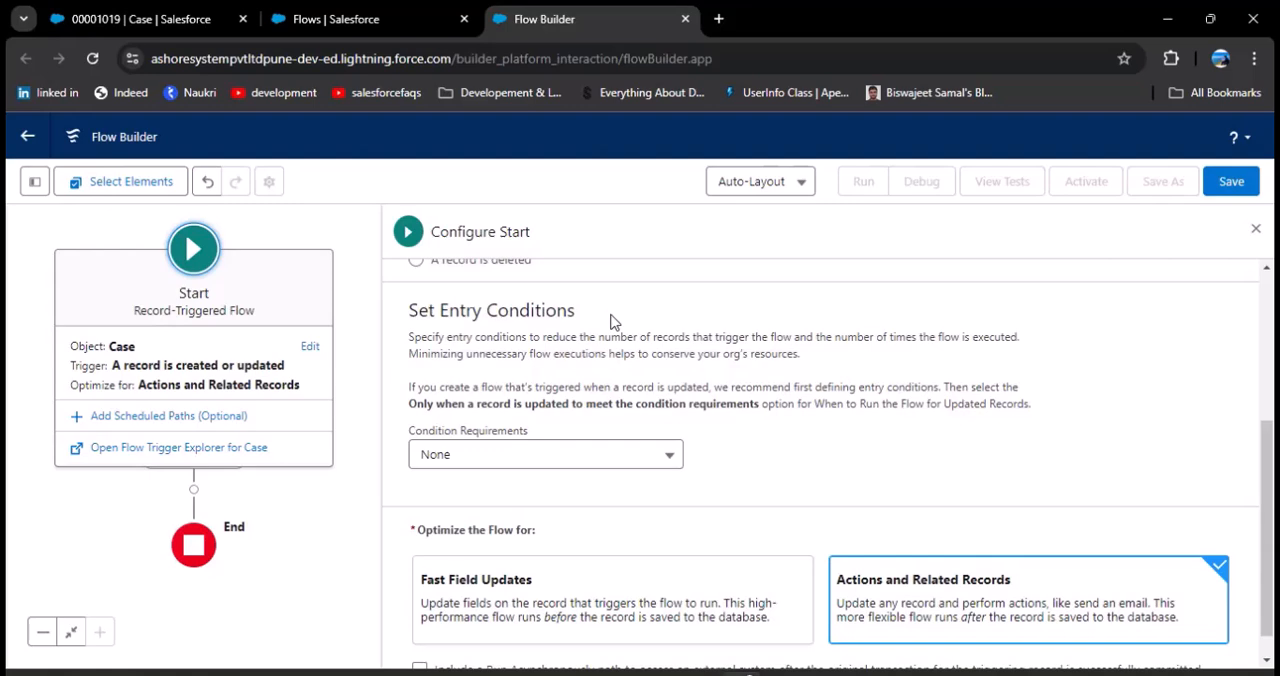
pyautogui.click(586, 452)
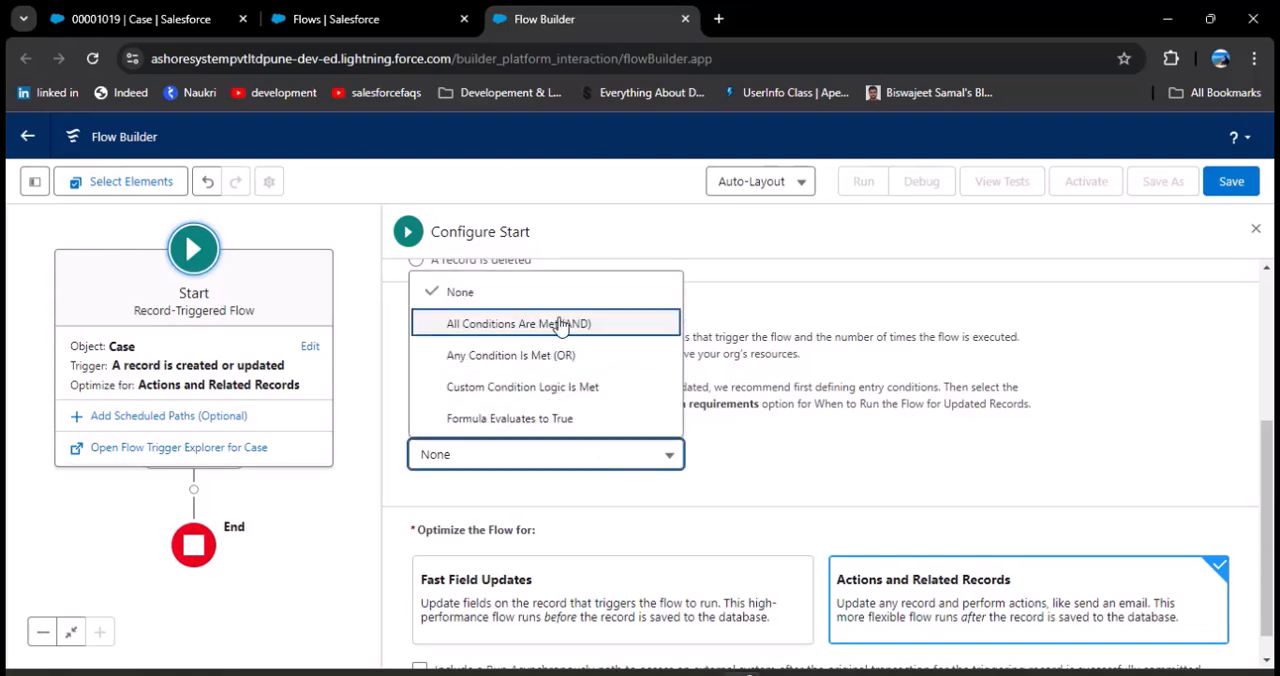
pyautogui.click(560, 323)
pyautogui.click(587, 426)
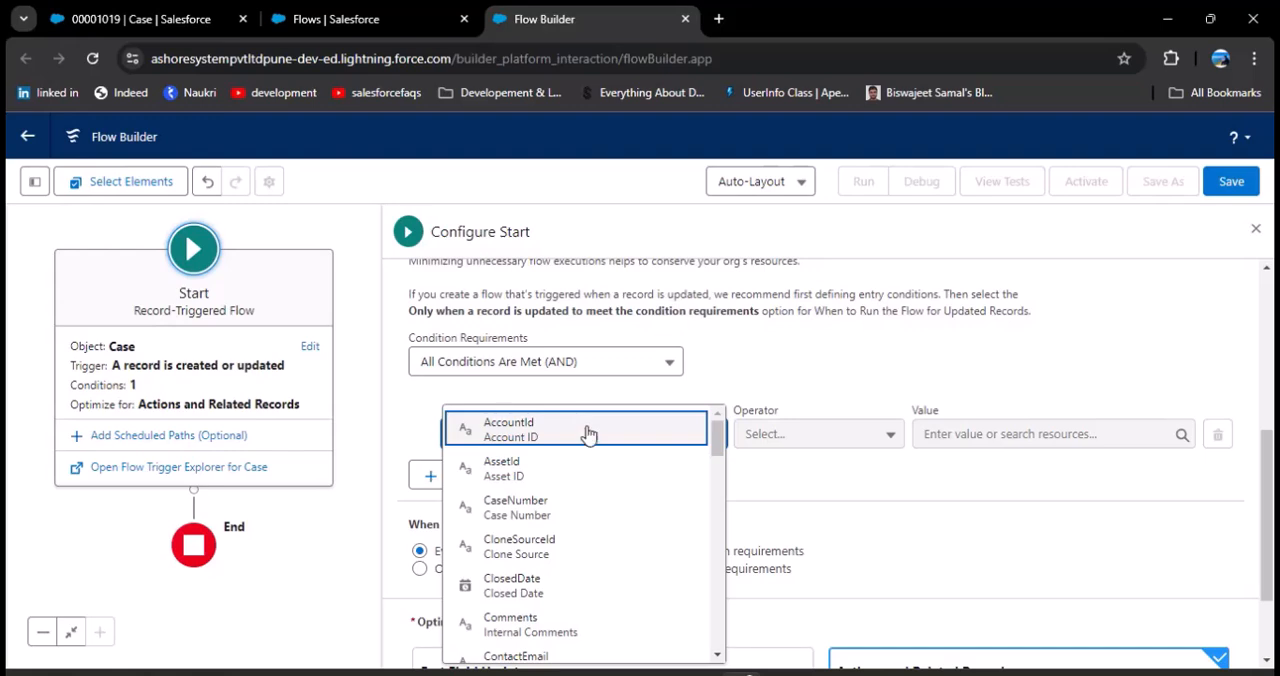
pyautogui.scroll(-3, 587, 426)
pyautogui.scroll(-2, 580, 458)
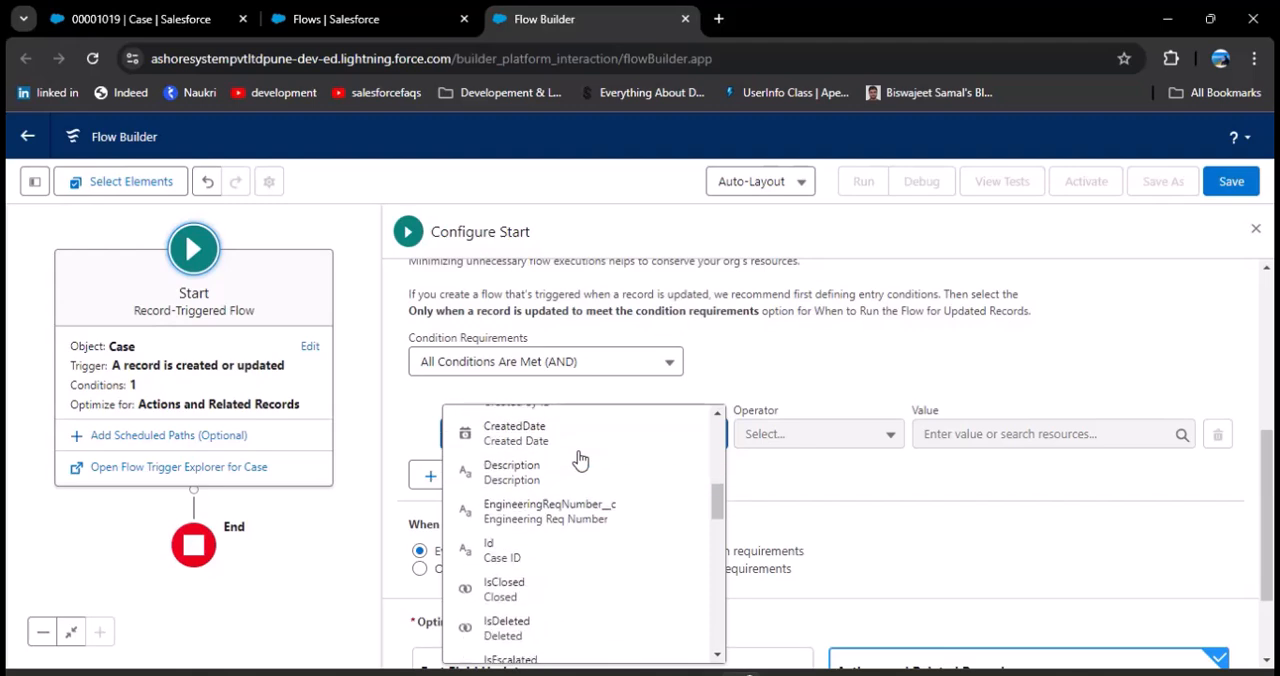
pyautogui.scroll(-1, 810, 498)
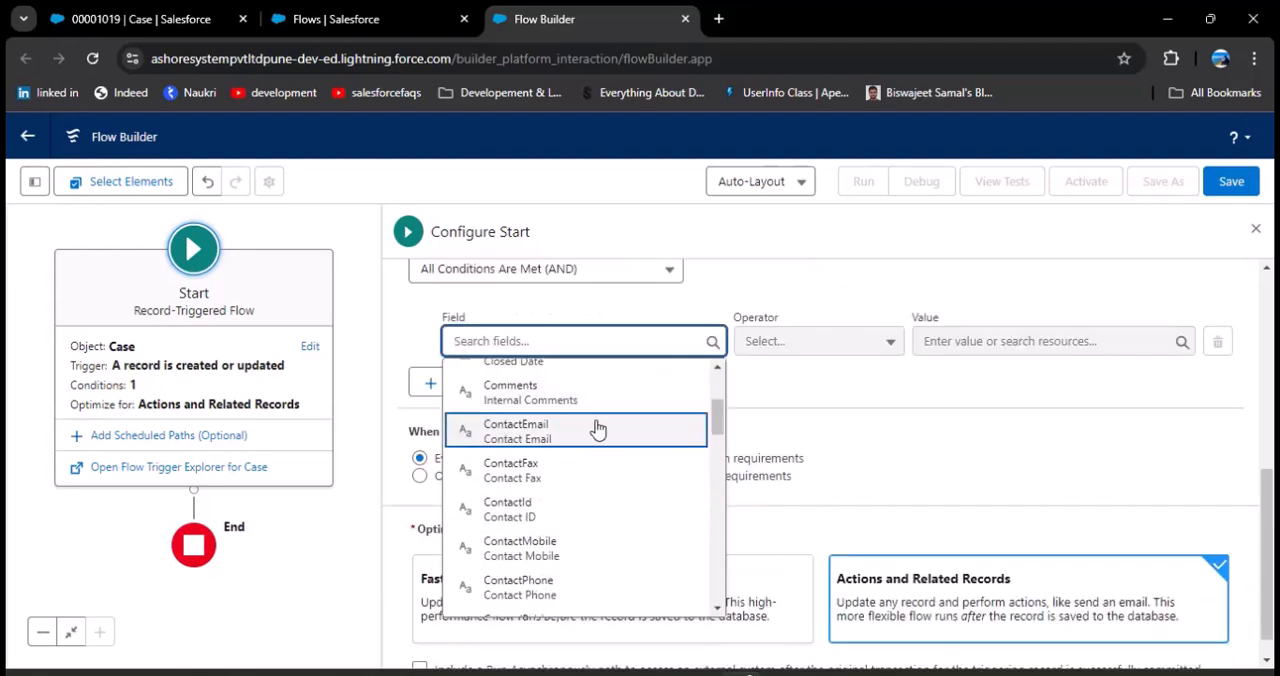
pyautogui.write('Prio')
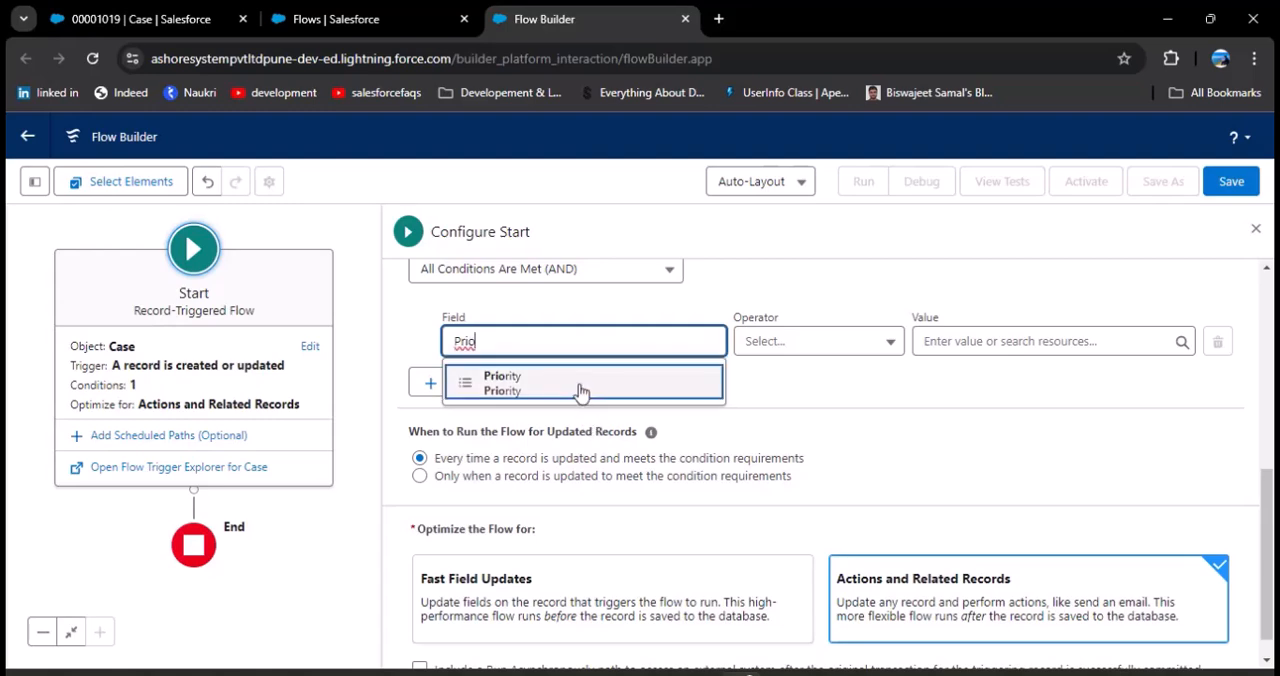
pyautogui.click(578, 390)
# Step: Complete the Priority condition with operator Is Null and value False, and close the start configuration
pyautogui.click(807, 350)
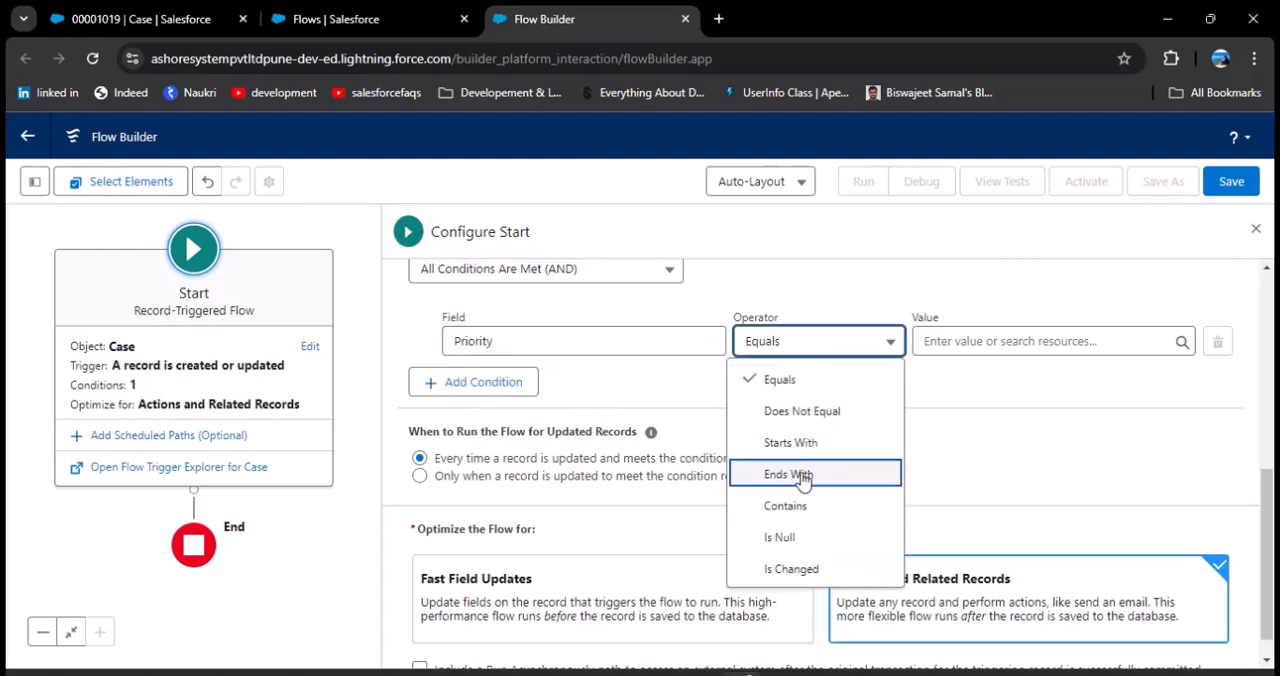
pyautogui.click(790, 537)
pyautogui.click(958, 341)
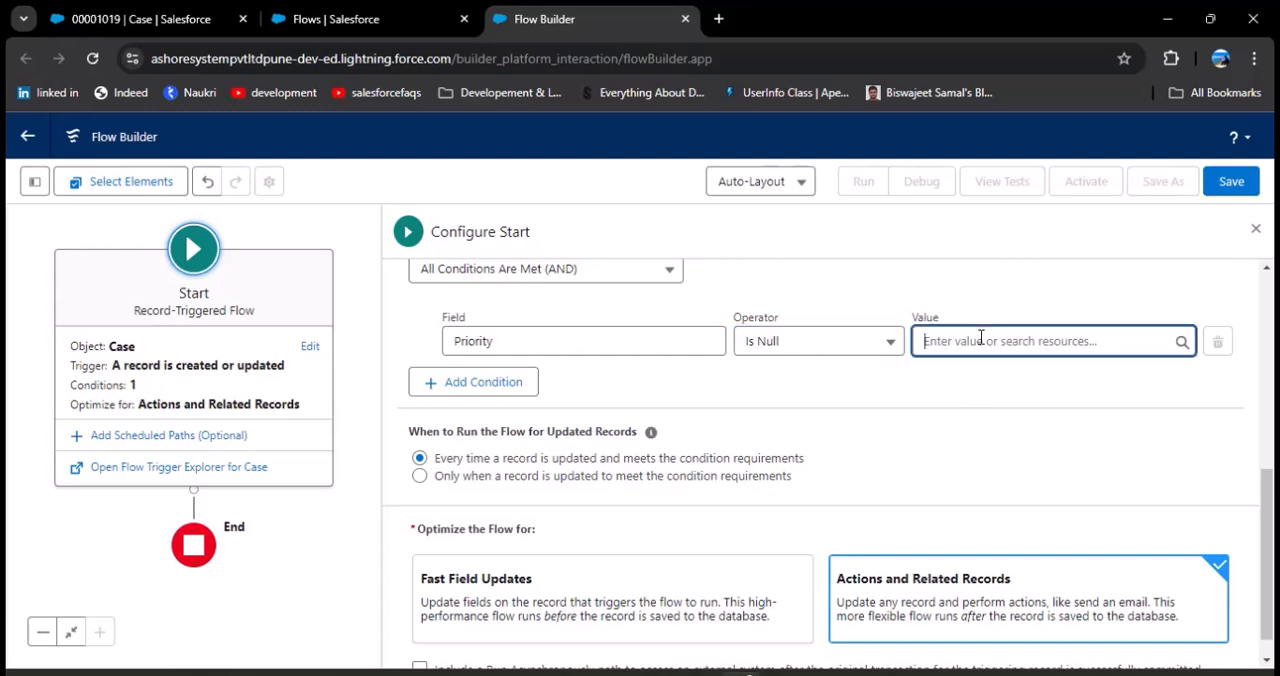
pyautogui.click(1020, 430)
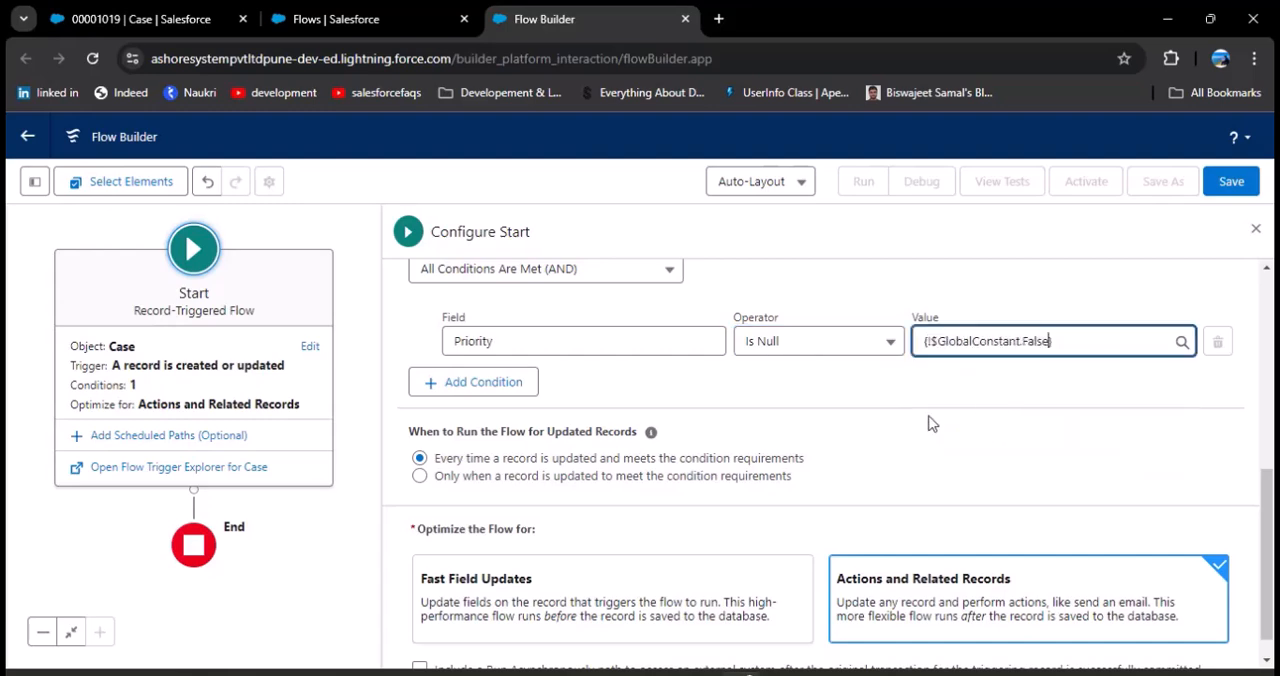
pyautogui.click(889, 397)
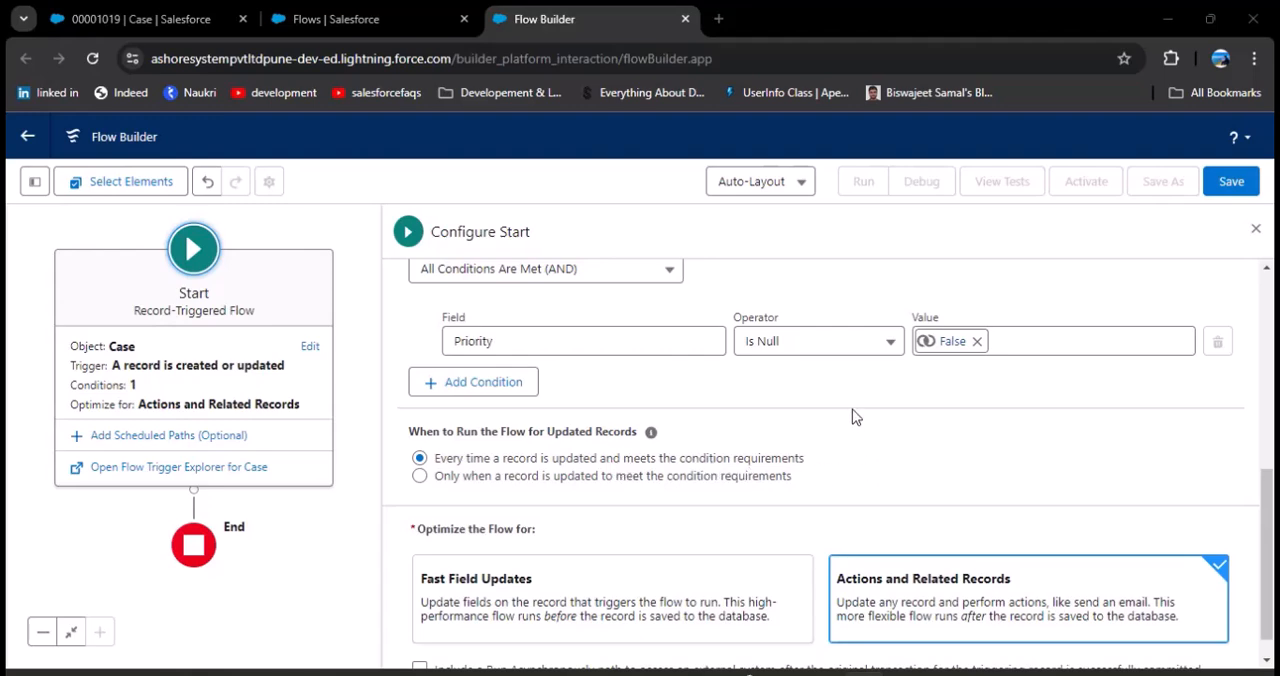
pyautogui.scroll(-1, 730, 460)
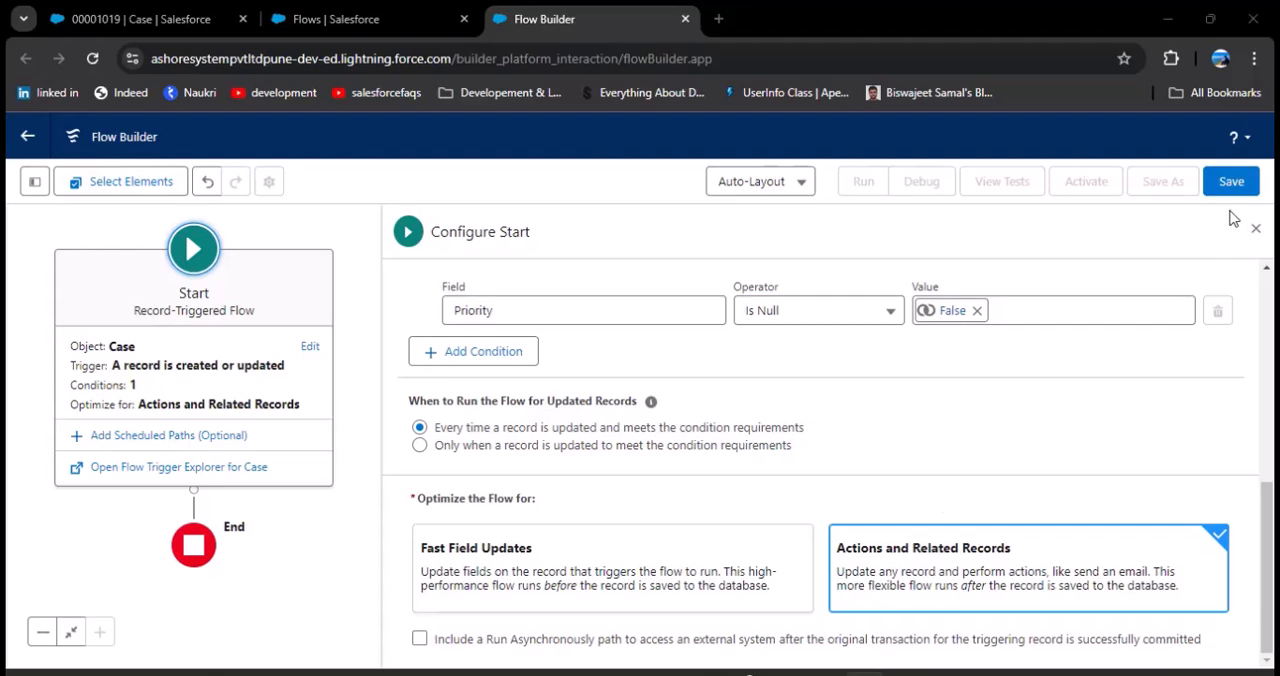
pyautogui.click(1256, 229)
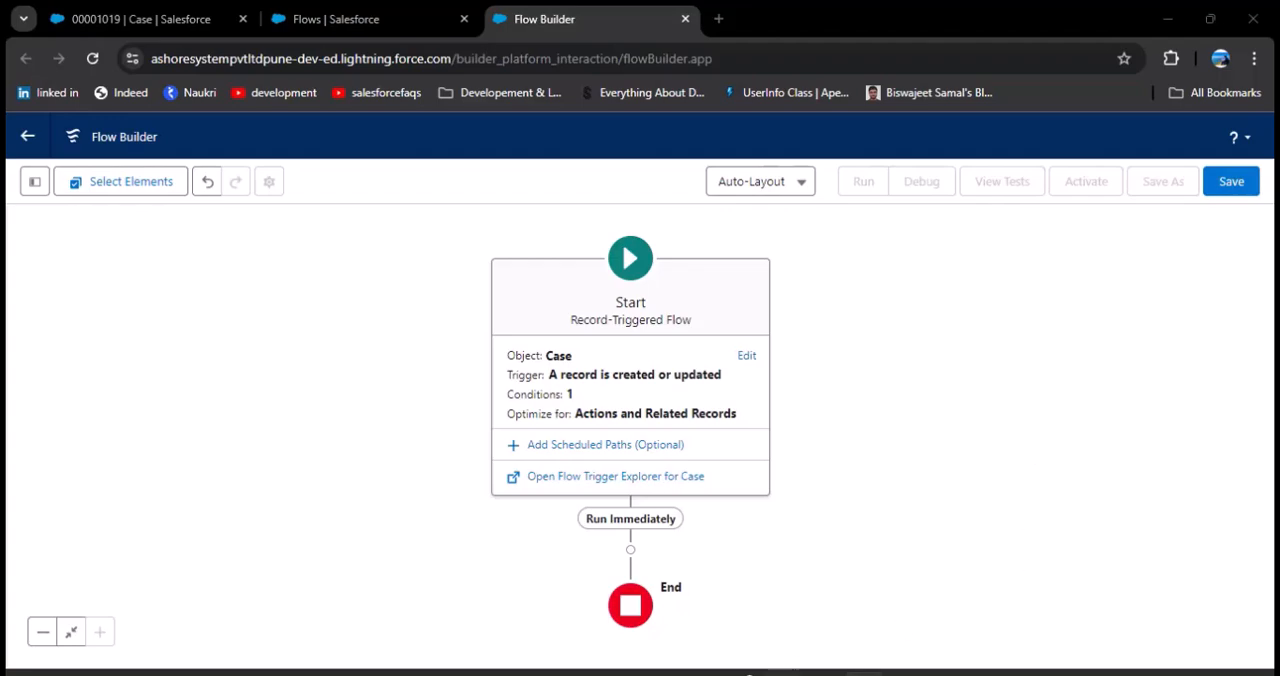
# Step: Switch to the scenario slide, check the due date for each case priority, and return to Flow Builder
pyautogui.moveTo(780, 674)
pyautogui.click(880, 597)
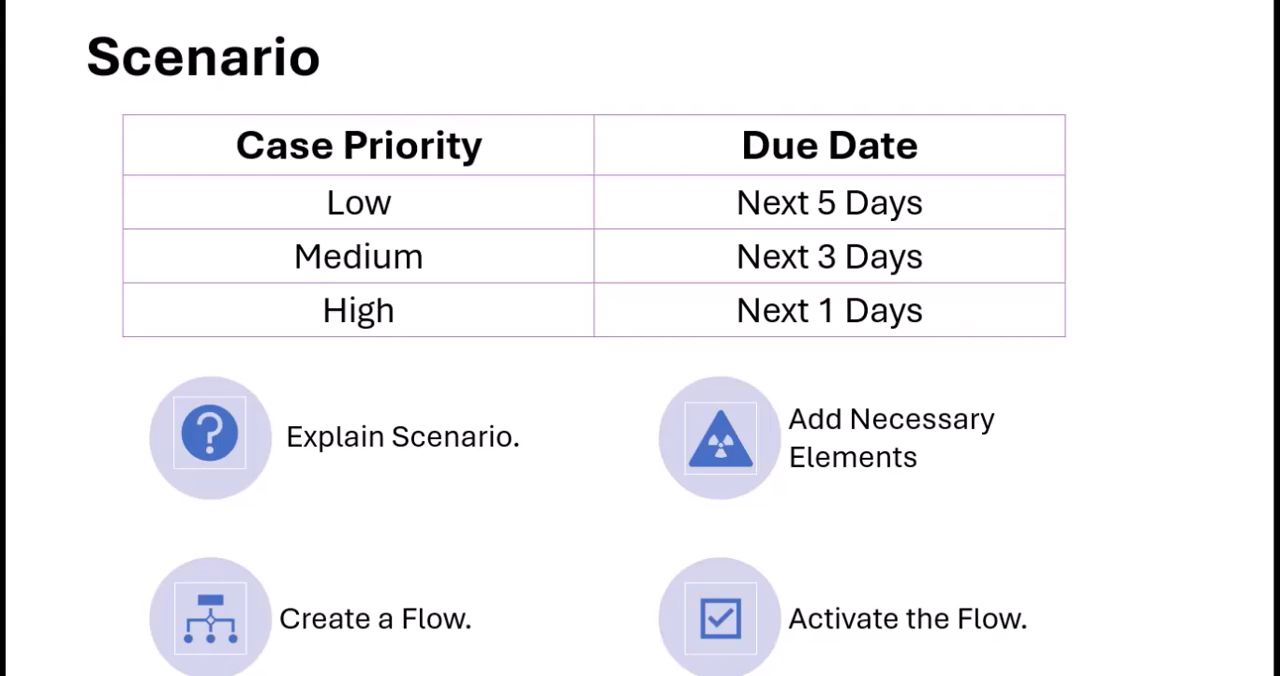
pyautogui.hotkey('alt', 'Tab')
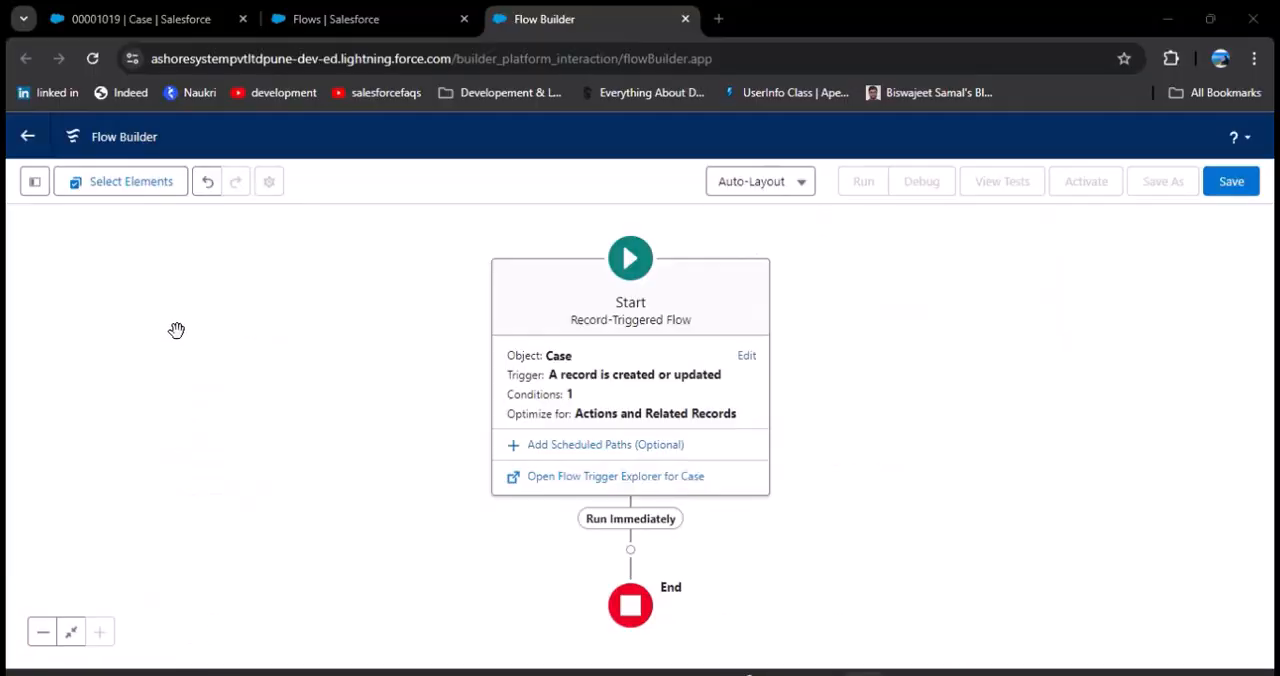
# Step: Start a new Formula resource in the flow with the API name DueDateIs5
pyautogui.click(33, 188)
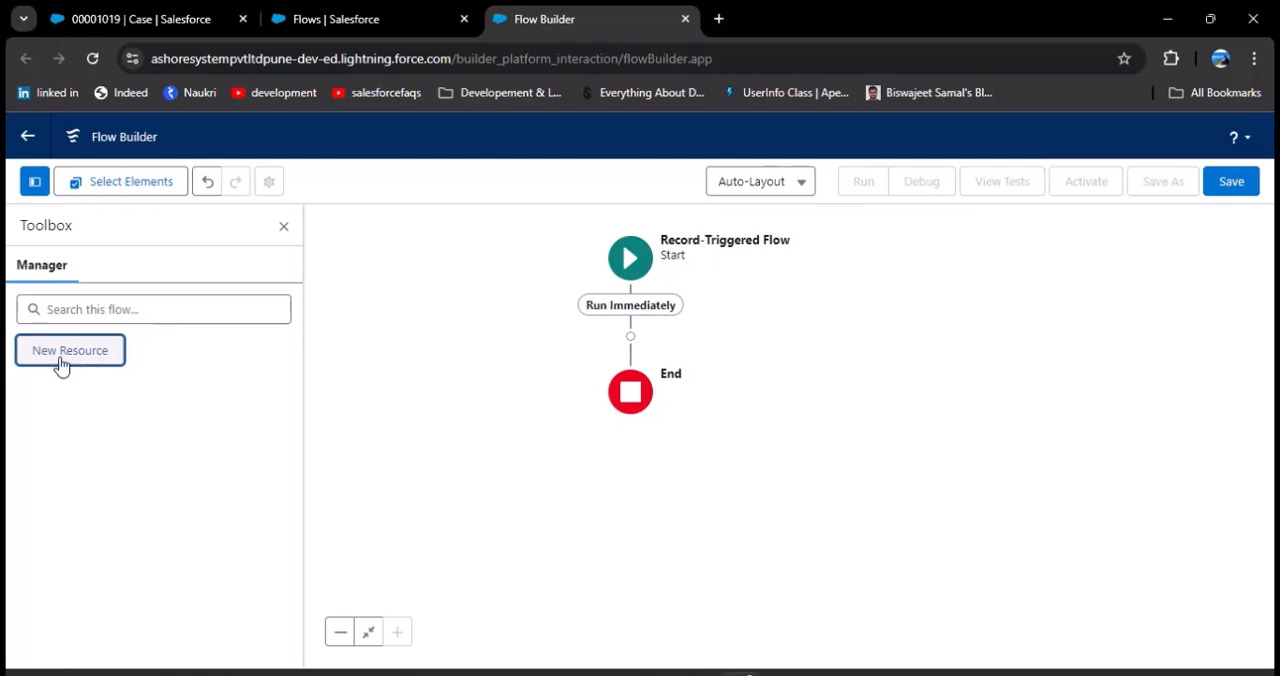
pyautogui.click(64, 352)
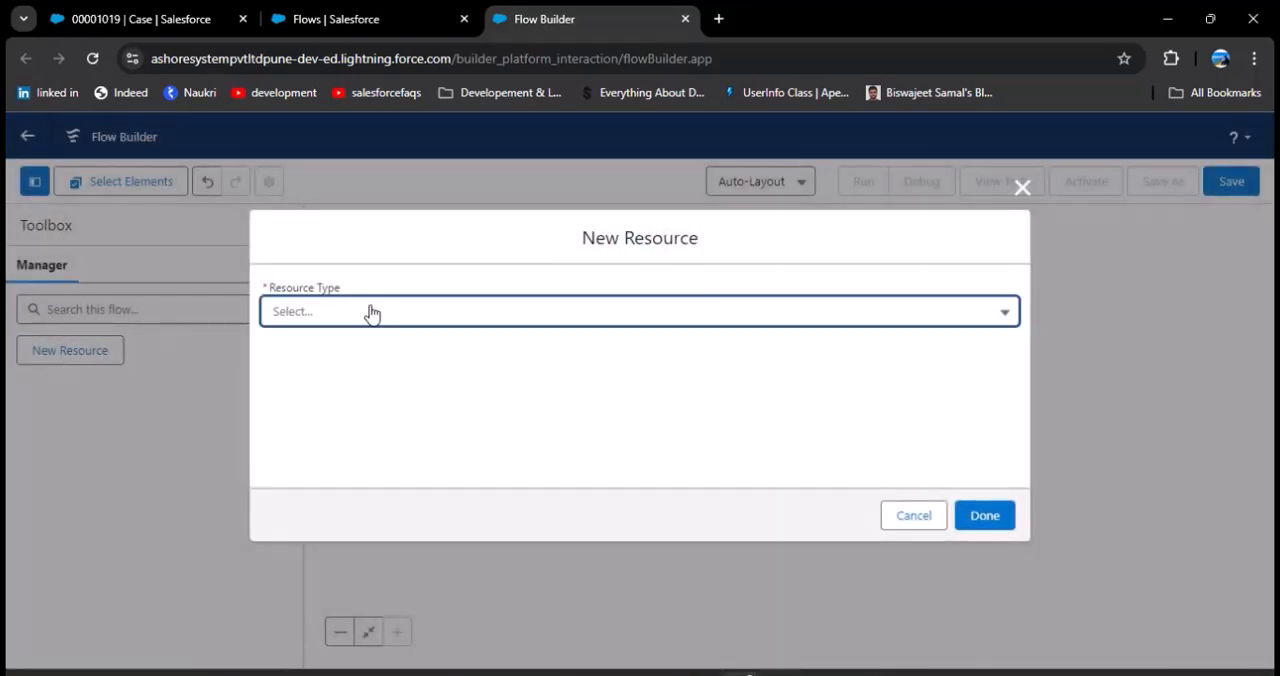
pyautogui.click(368, 313)
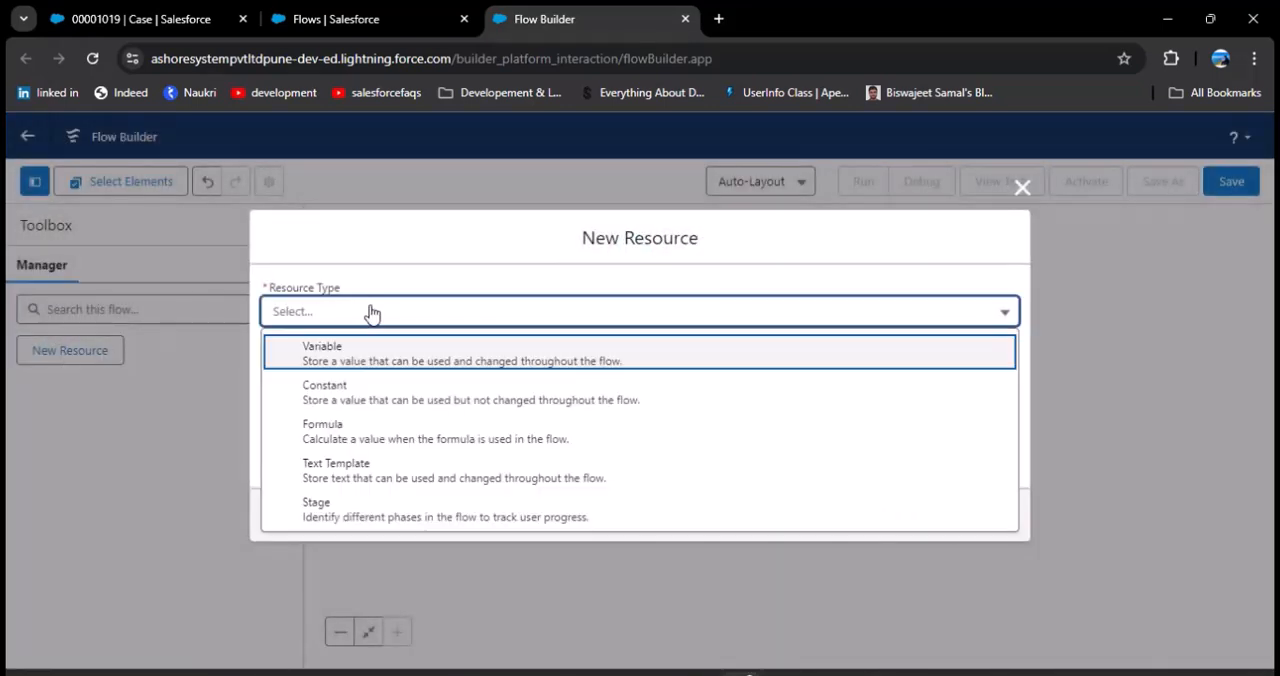
pyautogui.click(380, 437)
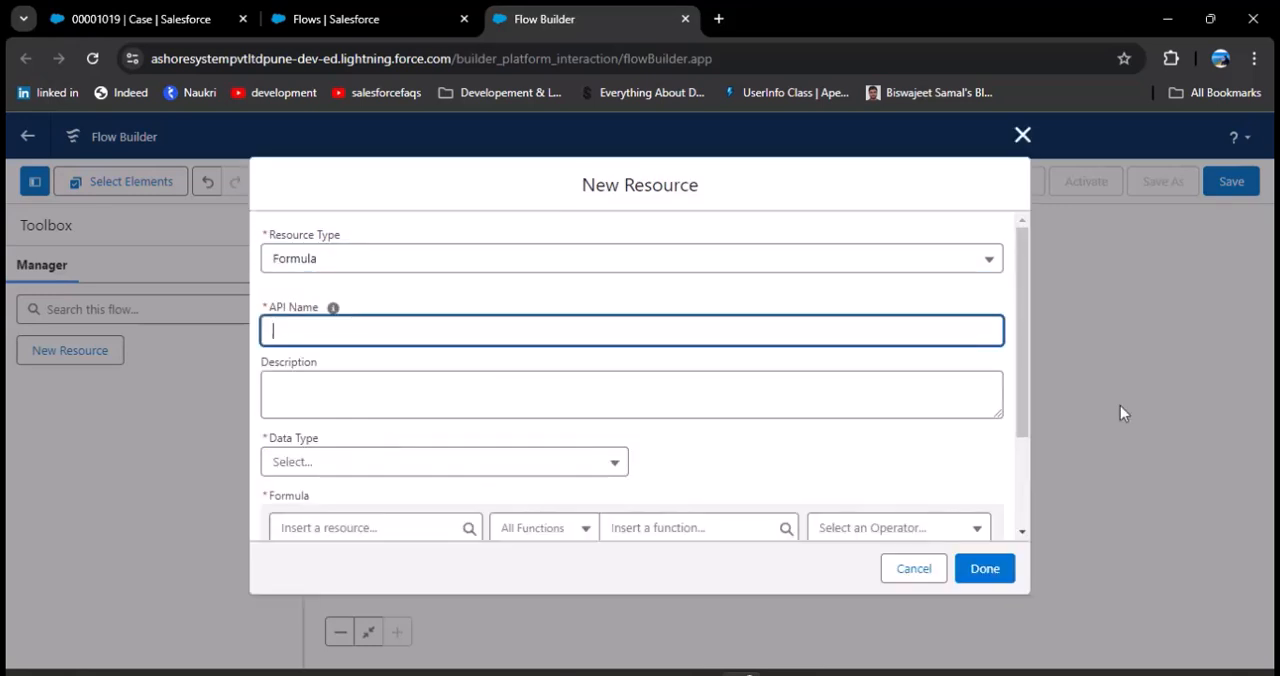
pyautogui.write('DueDateIs5')
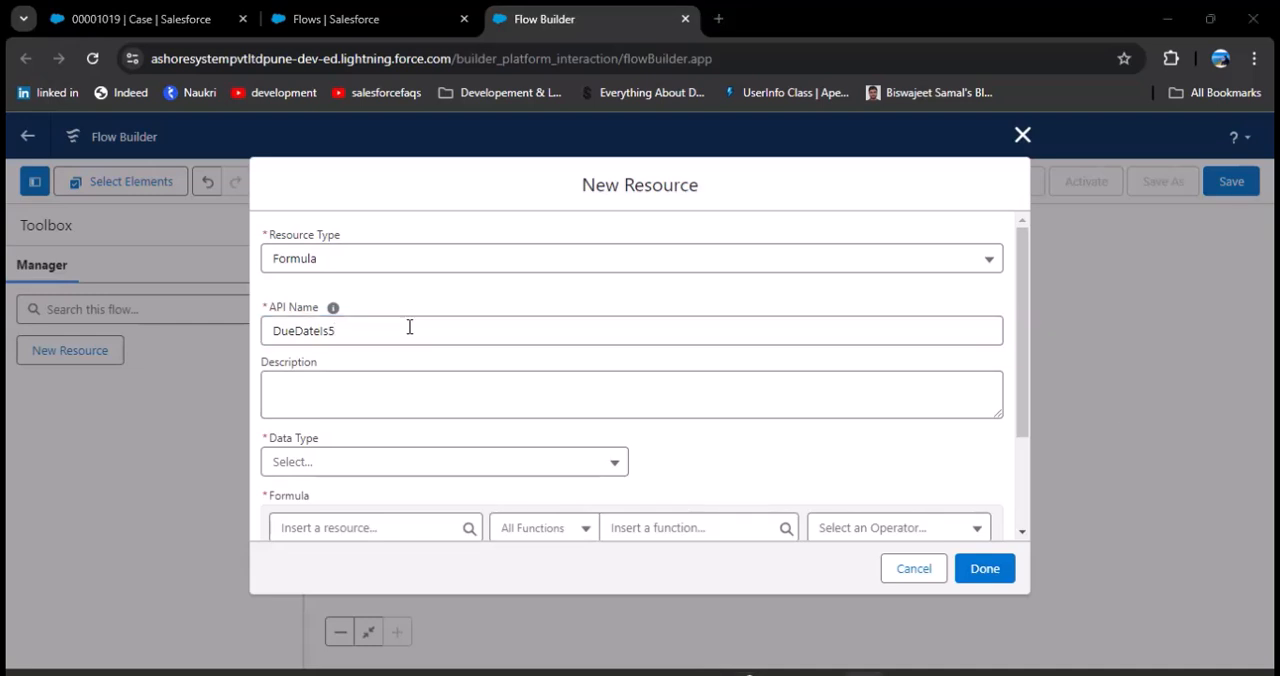
# Step: Set the formula resource's data type to Date and enter the formula TODAY() + 5
pyautogui.scroll(-1, 532, 375)
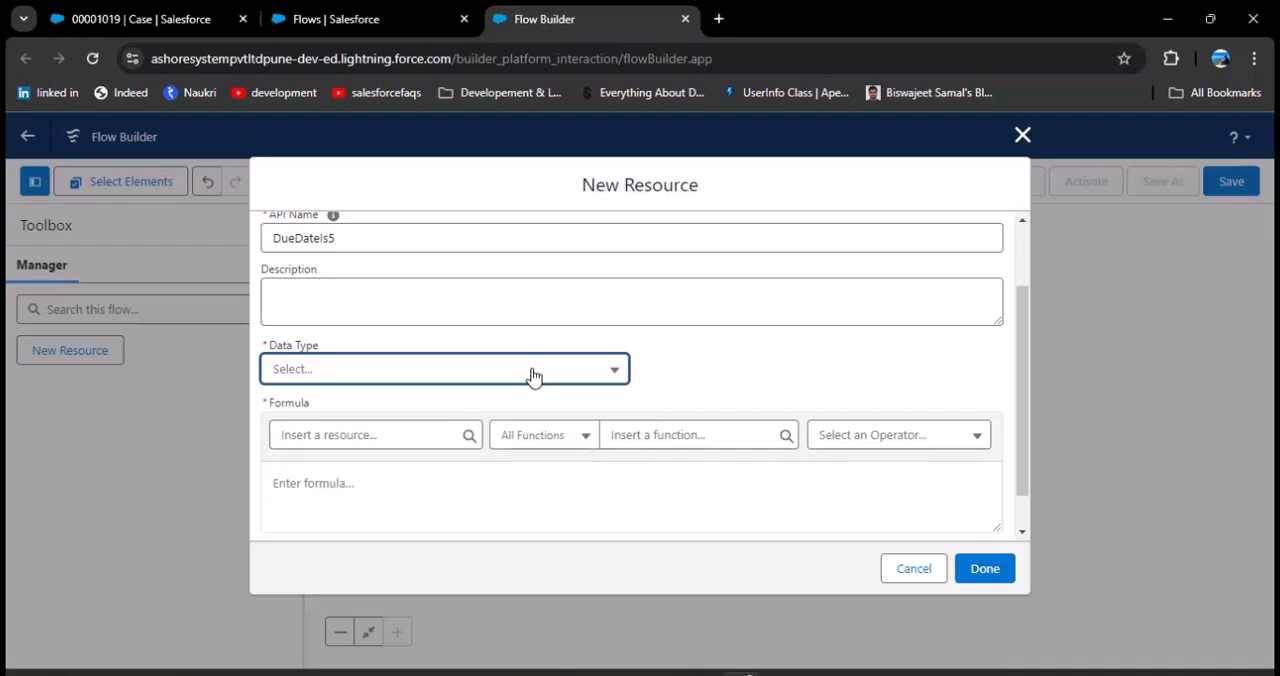
pyautogui.click(532, 375)
pyautogui.click(351, 534)
pyautogui.click(366, 485)
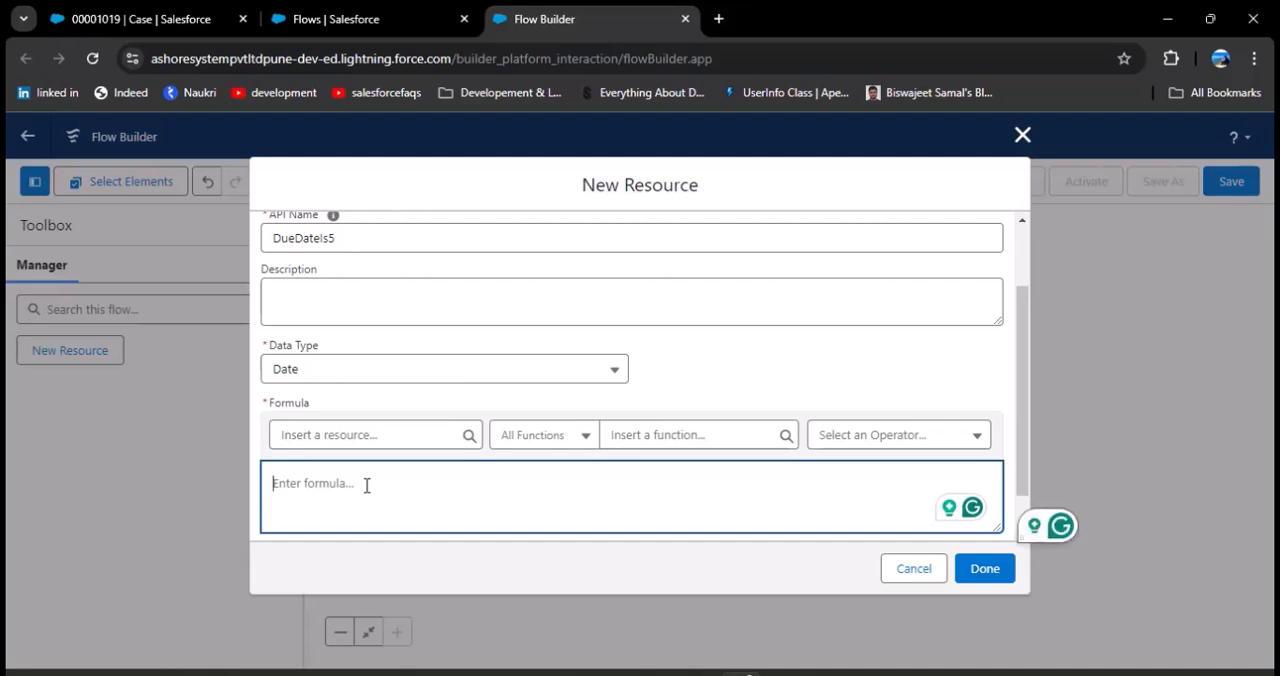
pyautogui.click(703, 435)
pyautogui.write('Today')
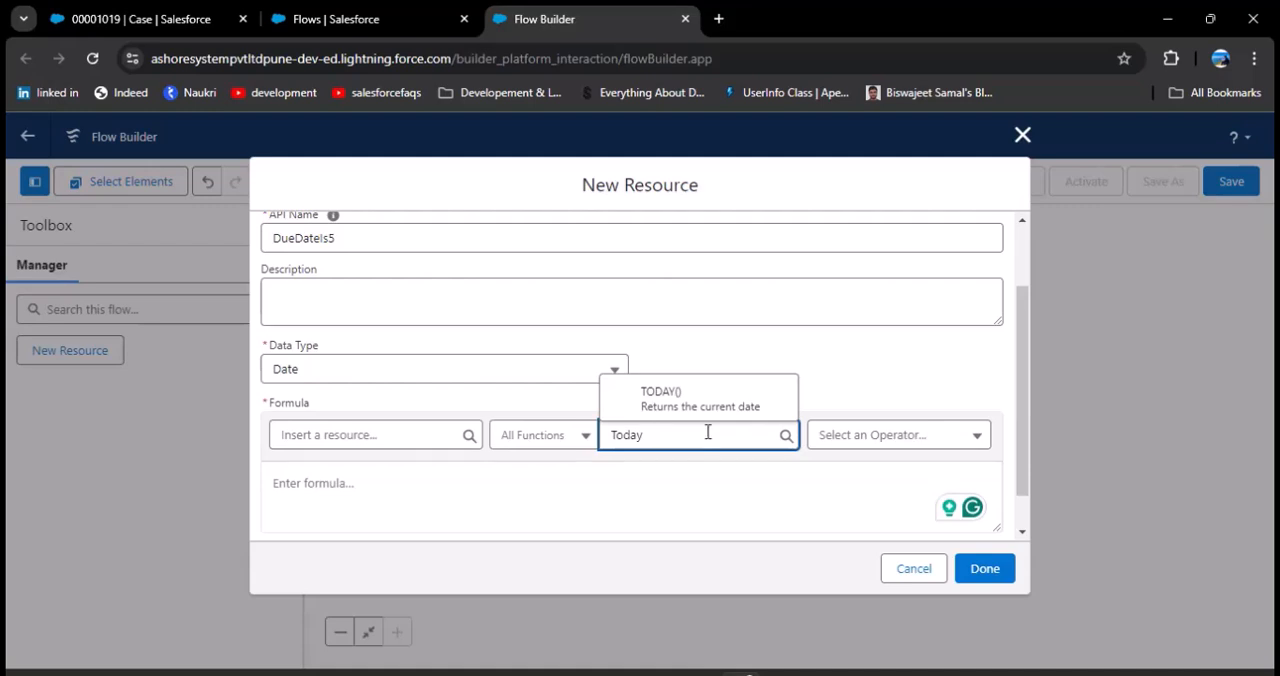
pyautogui.click(712, 398)
pyautogui.click(494, 485)
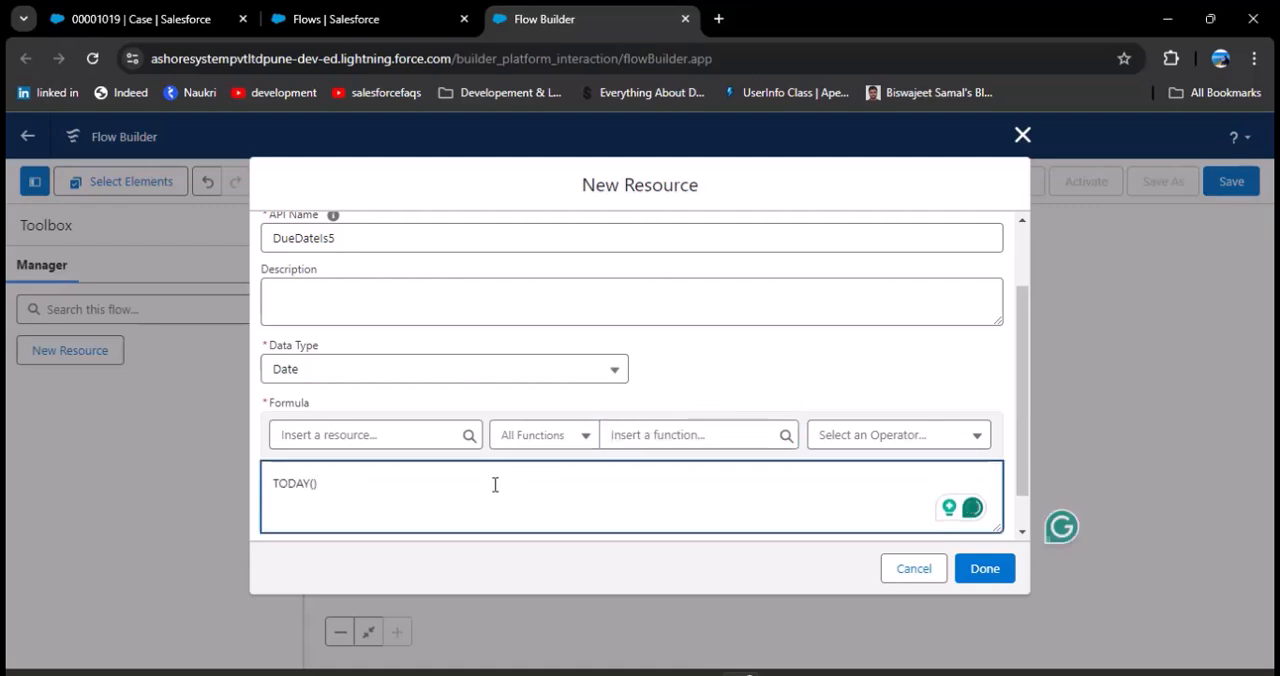
pyautogui.write('+')
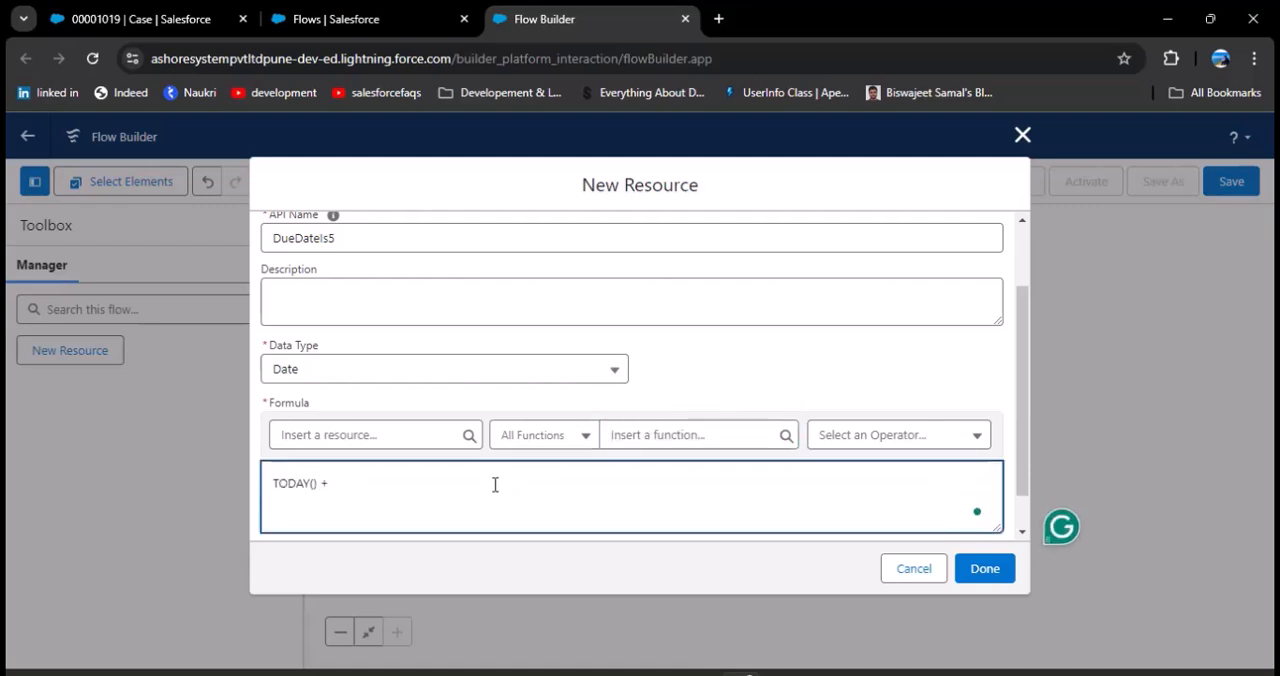
pyautogui.write(' 5')
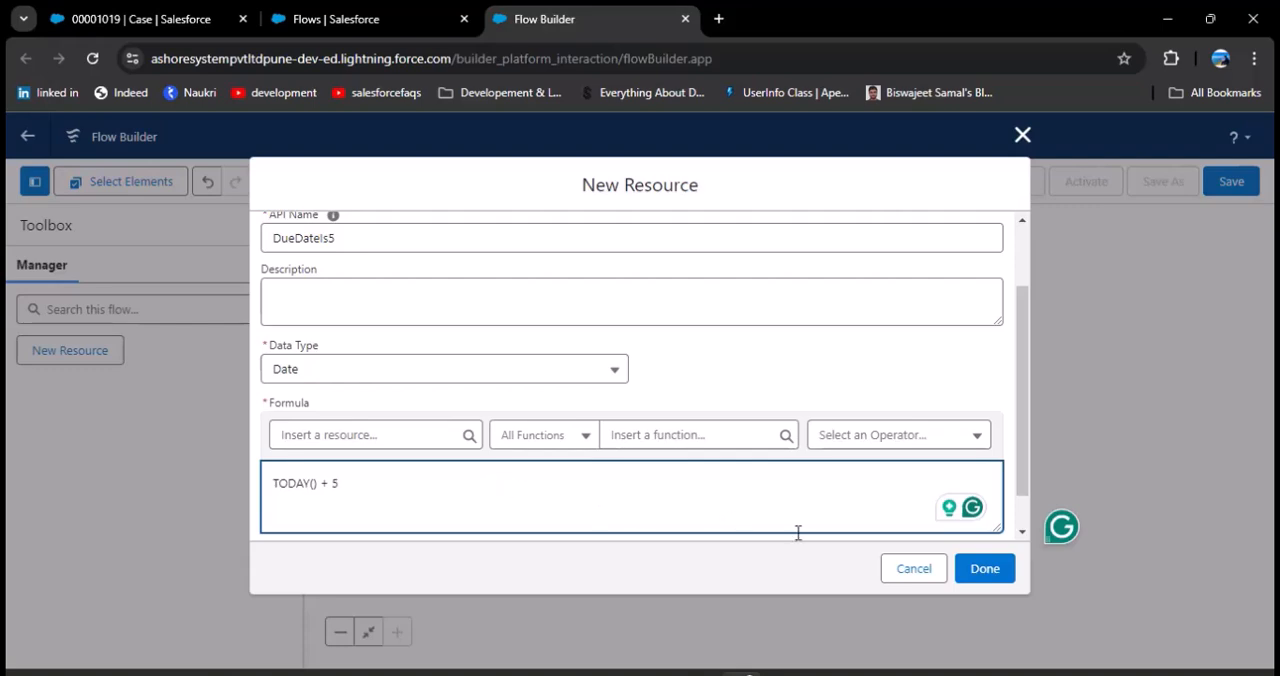
# Step: Finish the DueDateIs5 formula and start another Formula resource with the API name DueDateIs3
pyautogui.click(977, 574)
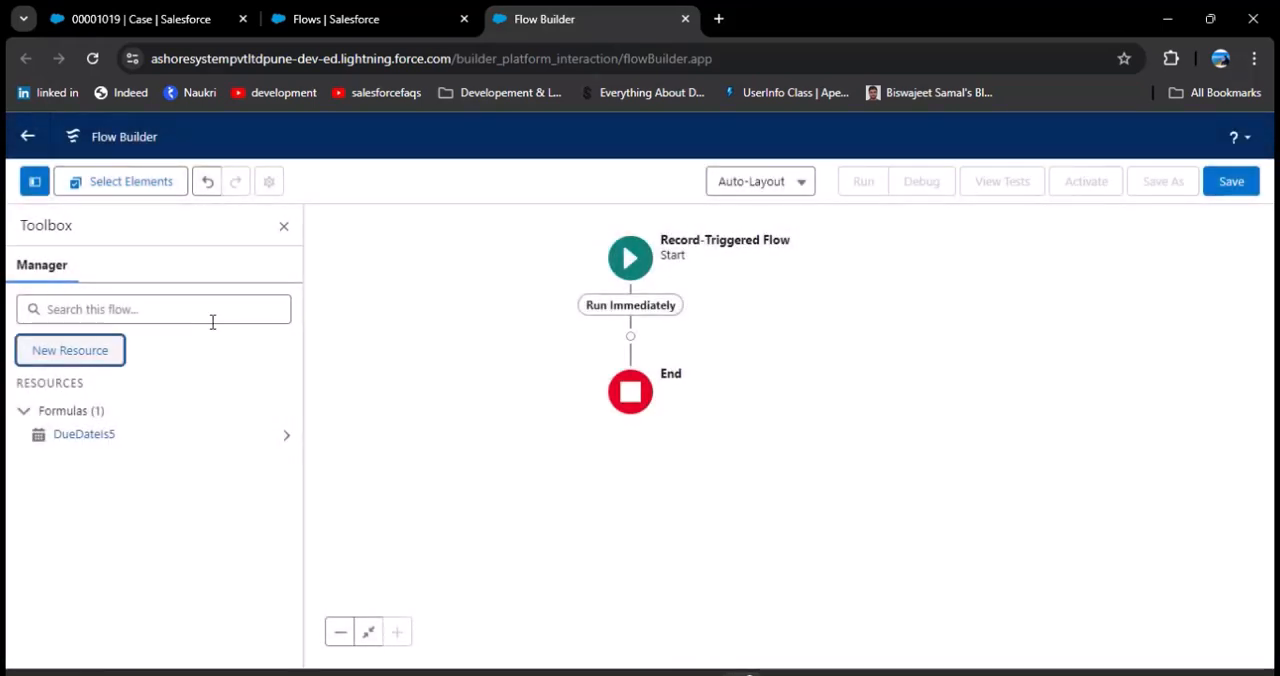
pyautogui.click(73, 346)
pyautogui.click(378, 330)
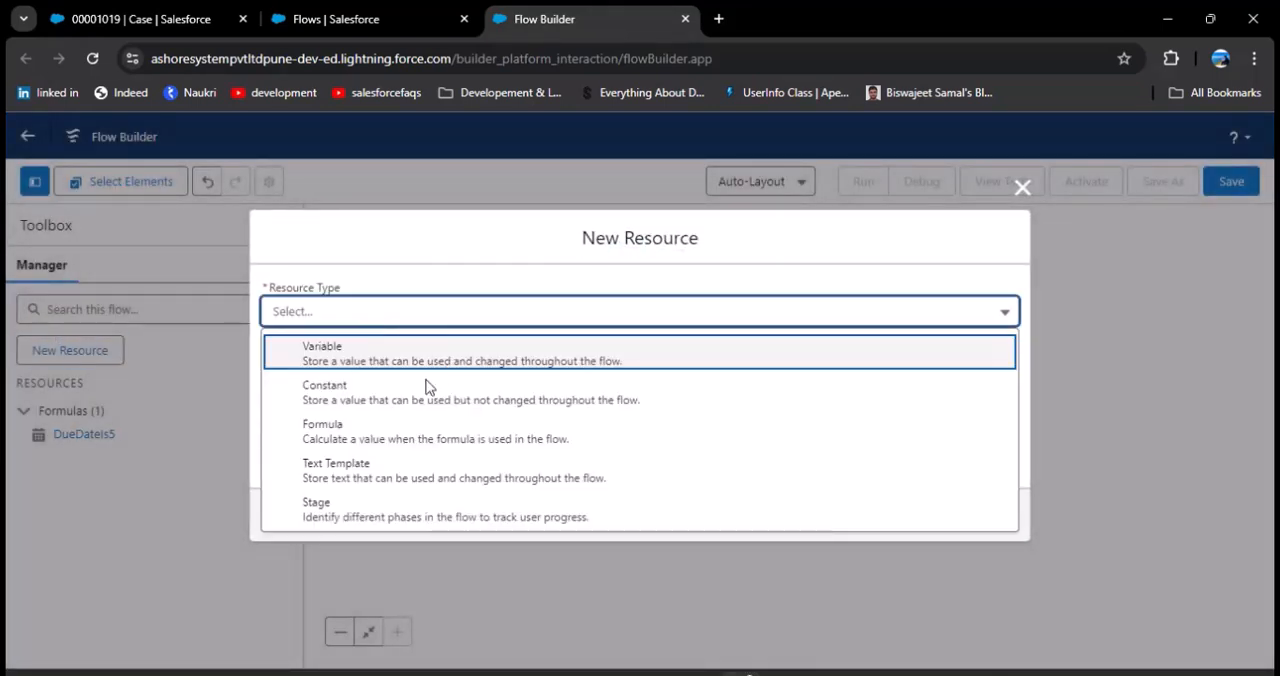
pyautogui.click(366, 438)
pyautogui.click(362, 332)
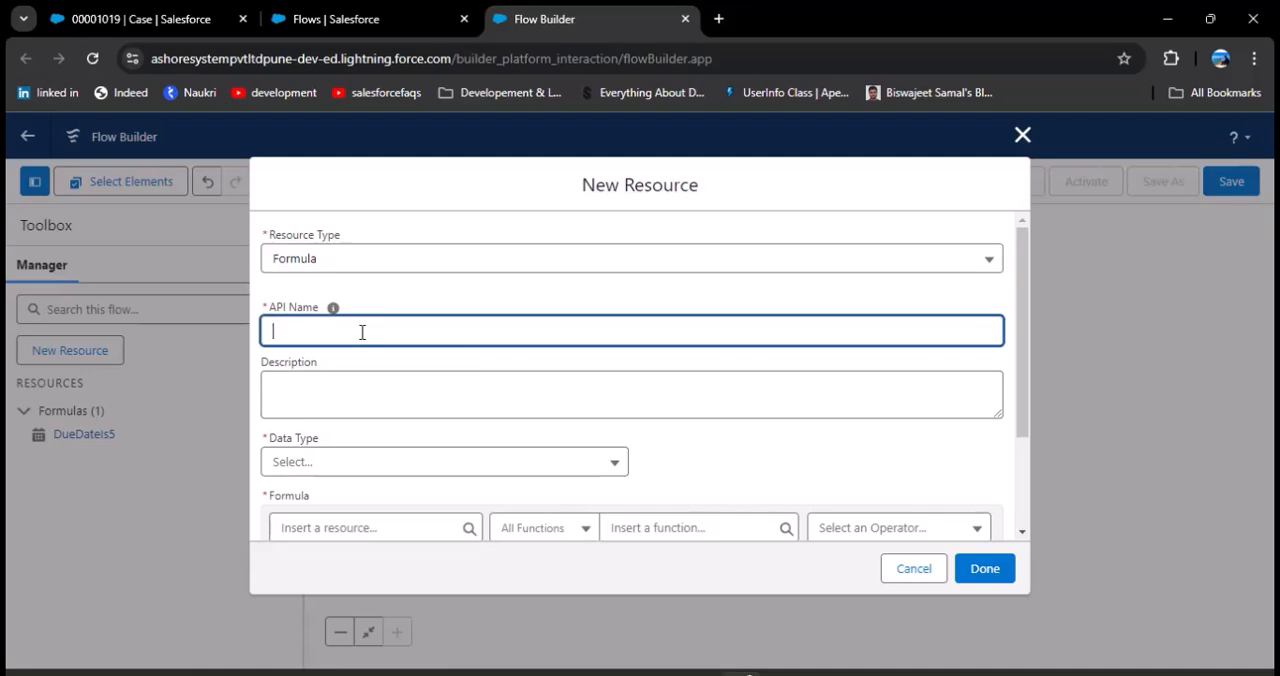
pyautogui.write('DueDateIs3')
# Step: Set the DueDateIs3 resource's data type to Date, enter the formula TODAY() + 3, and finish the resource
pyautogui.click(423, 463)
pyautogui.click(325, 399)
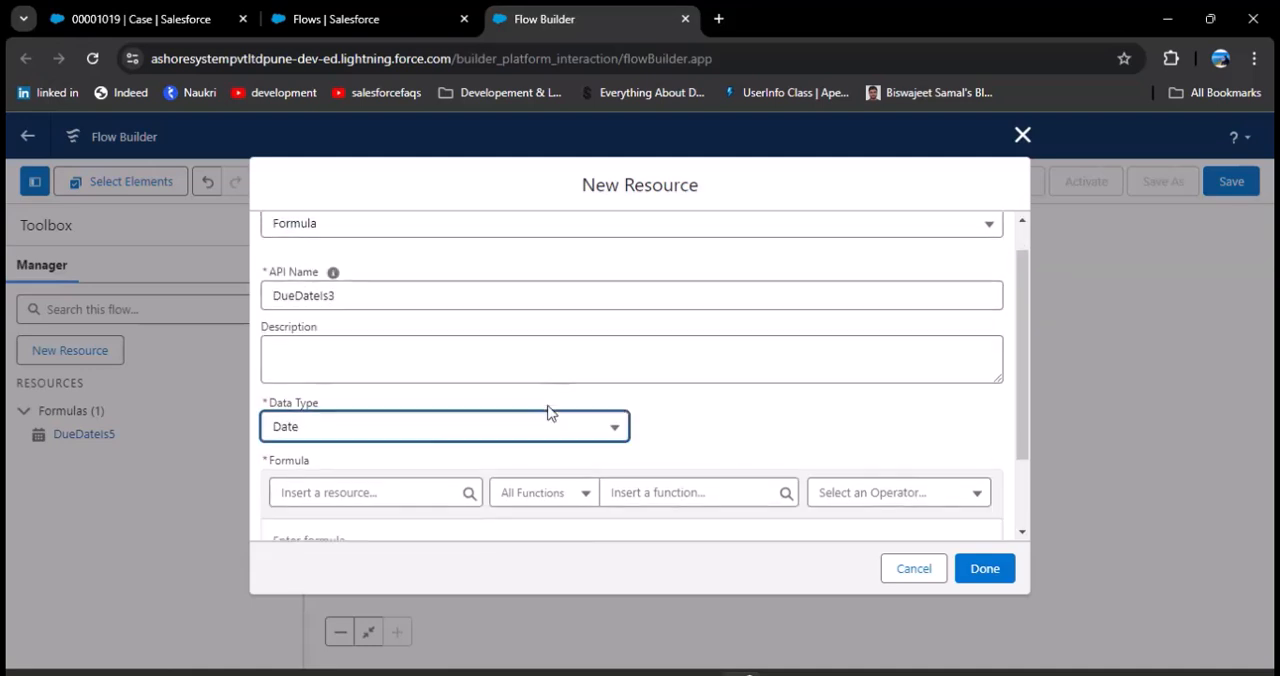
pyautogui.scroll(-3, 434, 425)
pyautogui.click(435, 425)
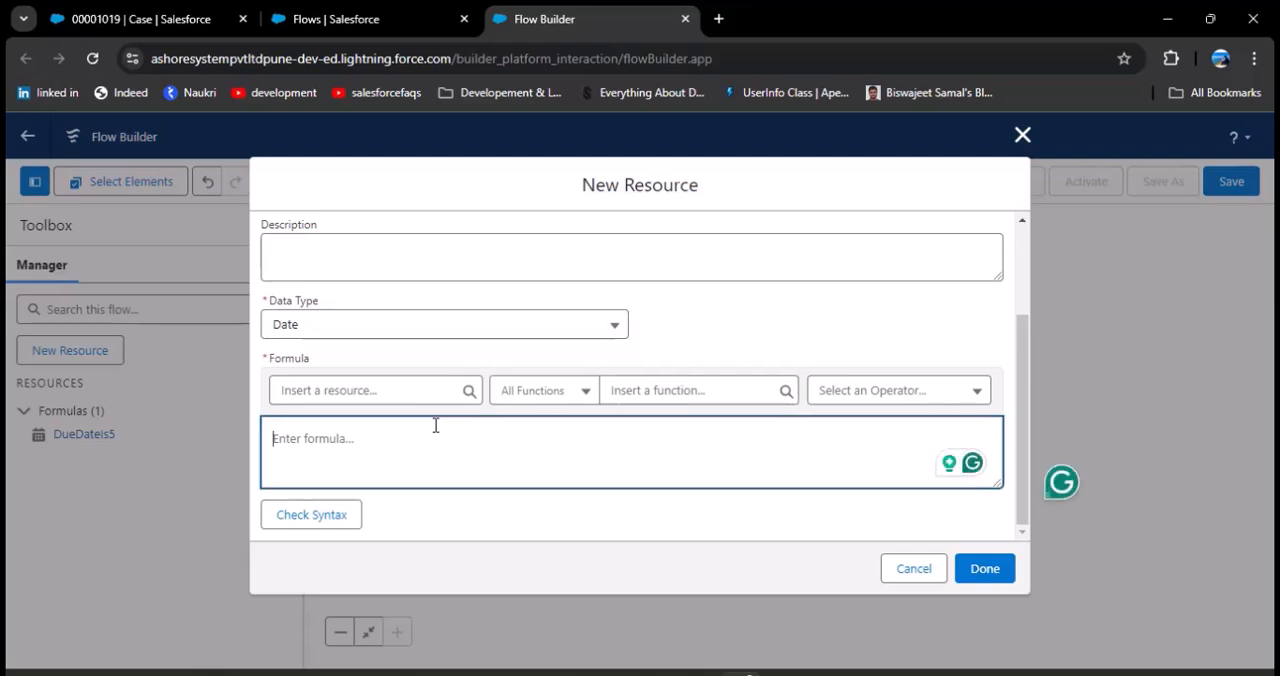
pyautogui.write('TODAY() + 3')
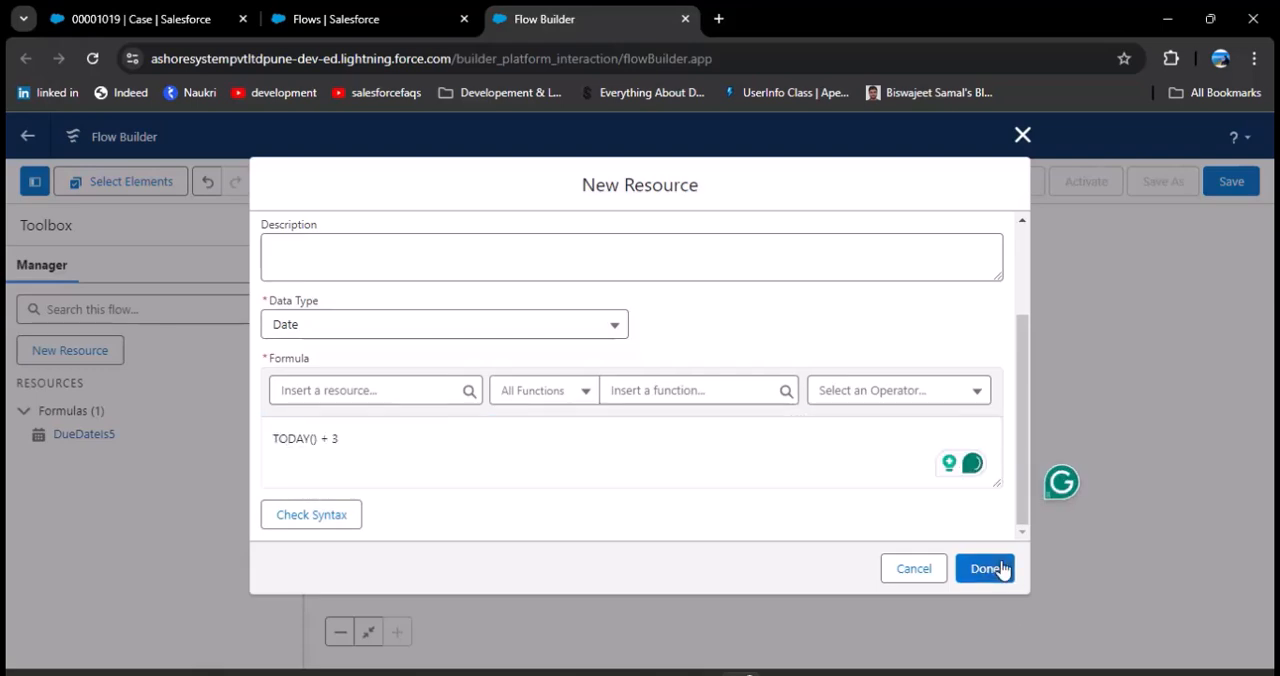
pyautogui.click(984, 568)
# Step: Check the high-priority due date on the scenario slide and create a Date formula resource DueDateIs1 with the formula TODAY() +1
pyautogui.click(100, 355)
pyautogui.moveTo(780, 670)
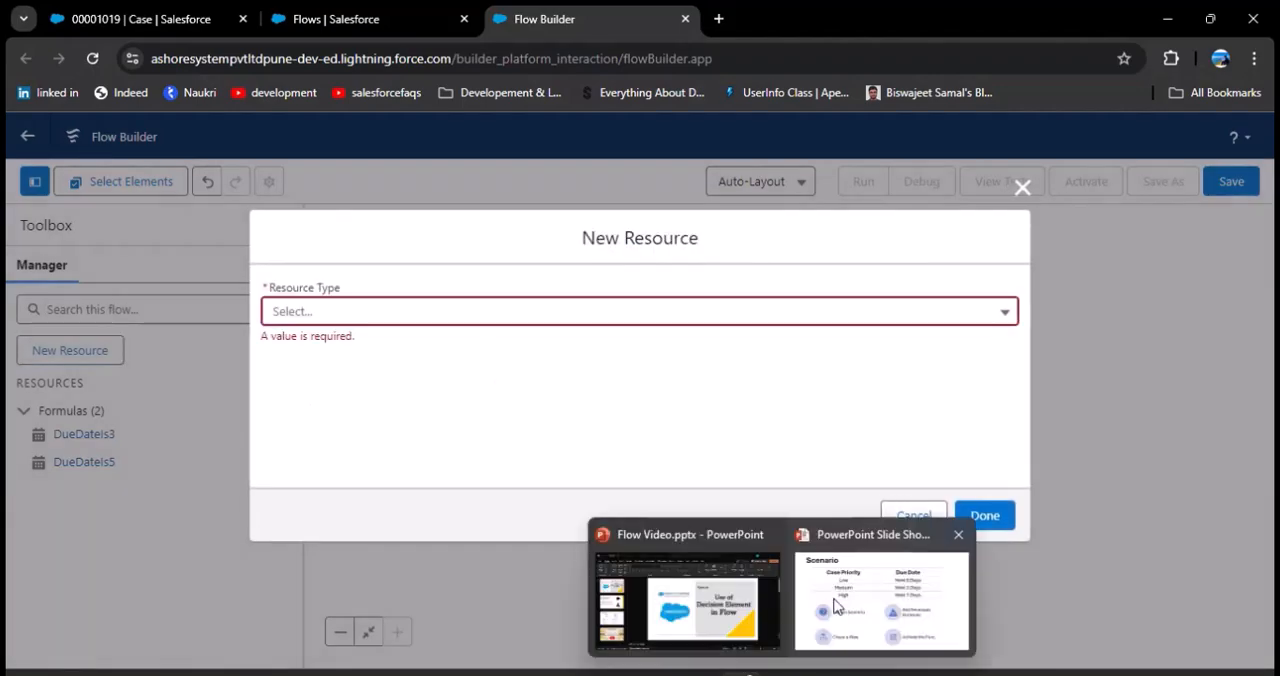
pyautogui.click(838, 607)
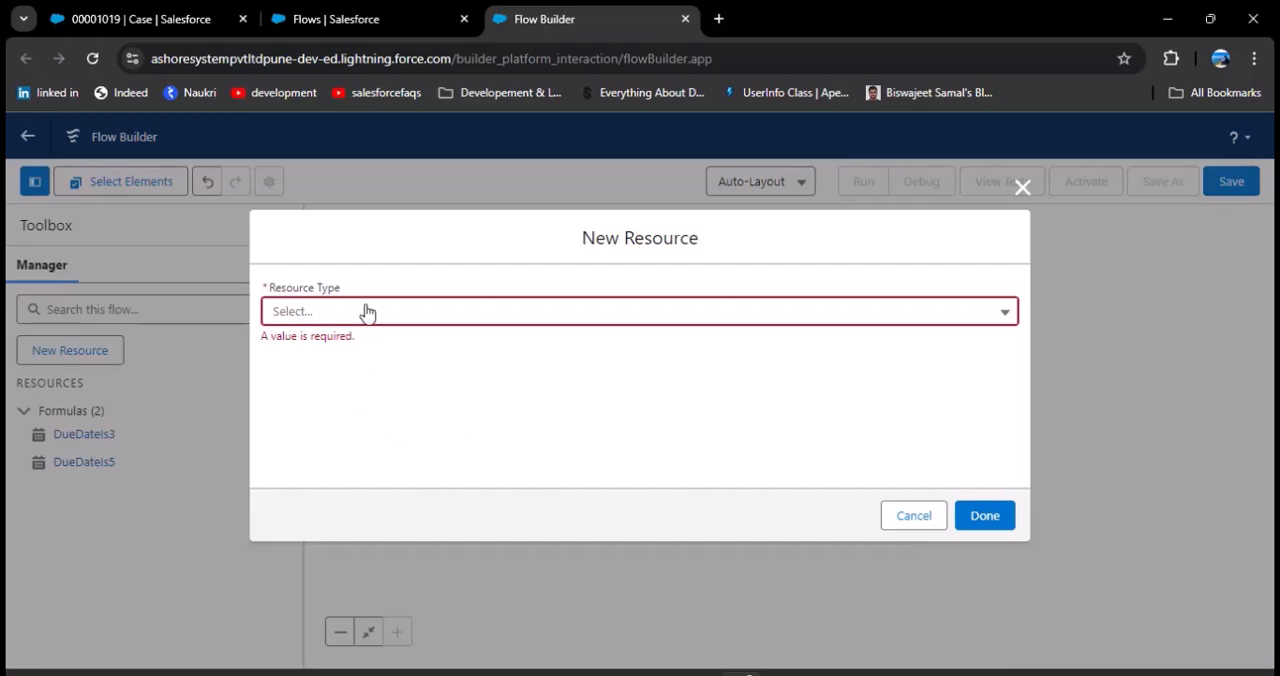
pyautogui.click(367, 313)
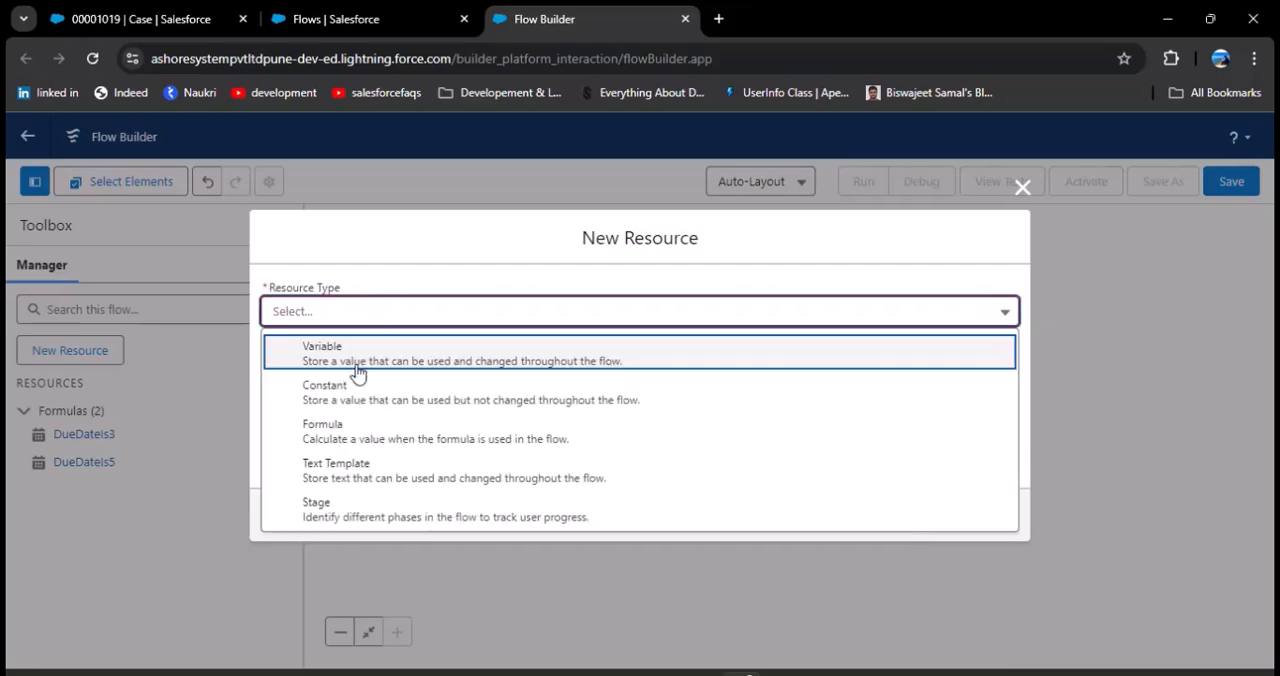
pyautogui.click(354, 436)
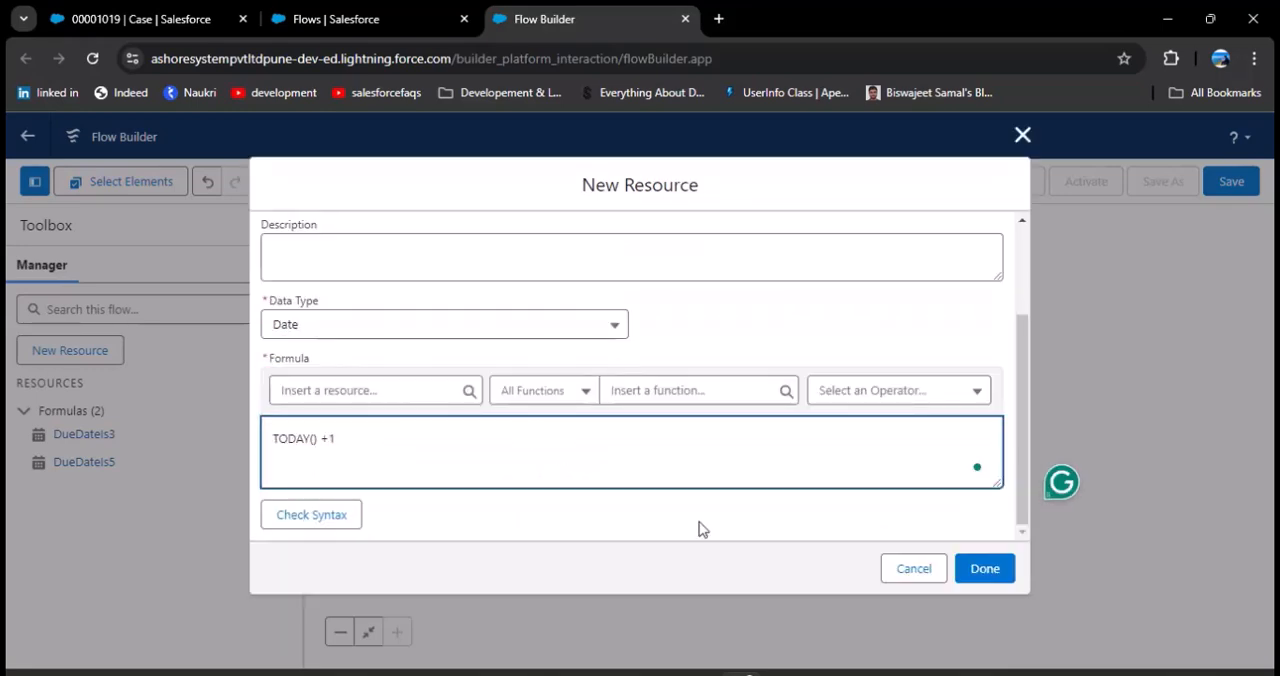
pyautogui.click(985, 568)
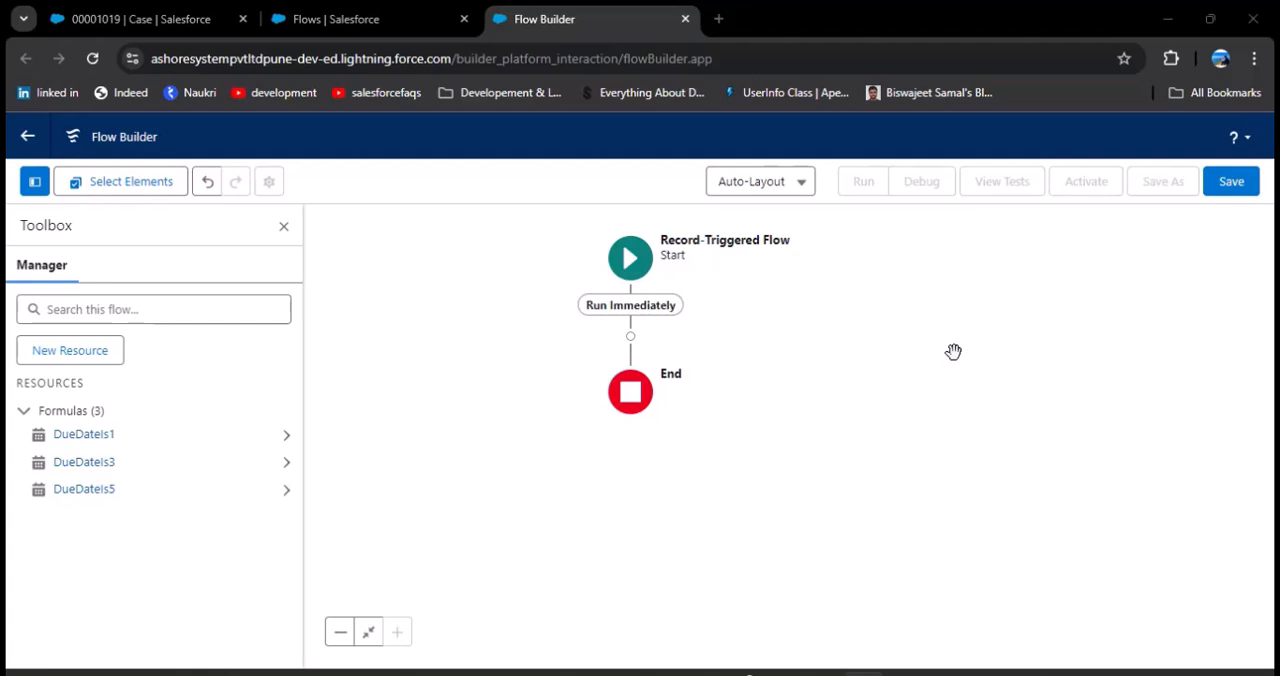
# Step: Add a Decision element after the flow's start and label it Check Case Priority, with the API name Check_Case_Priority
pyautogui.click(630, 337)
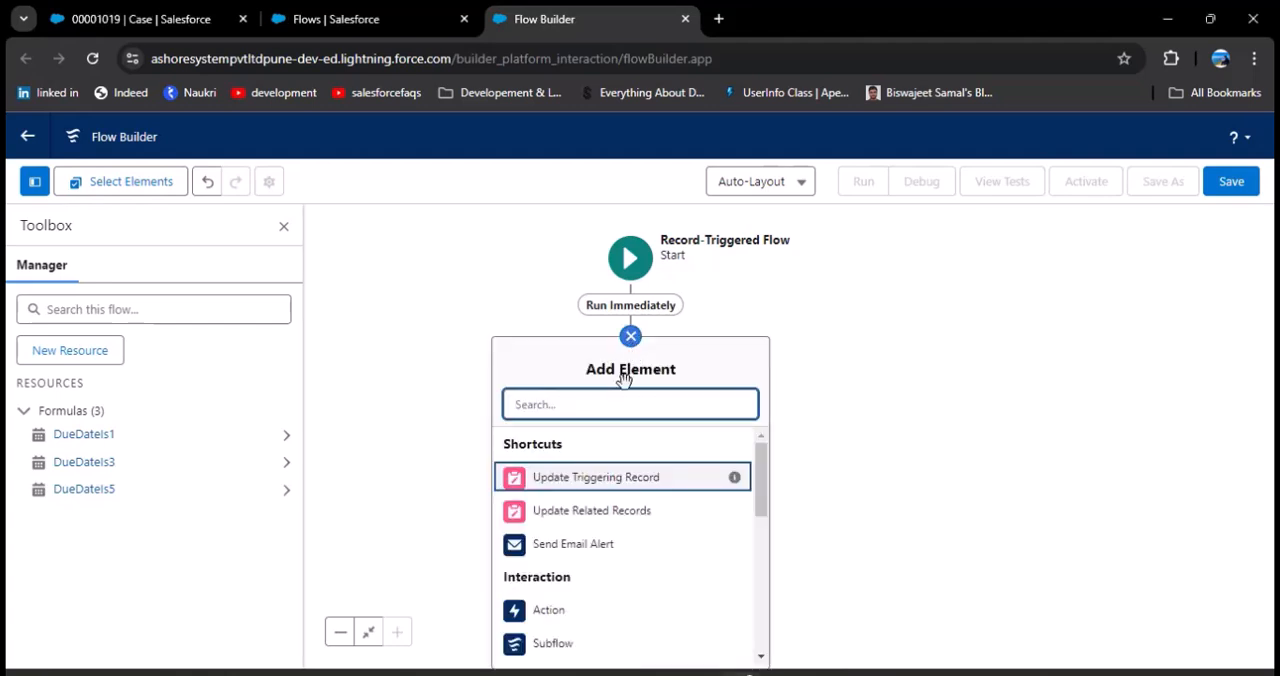
pyautogui.write('Dec')
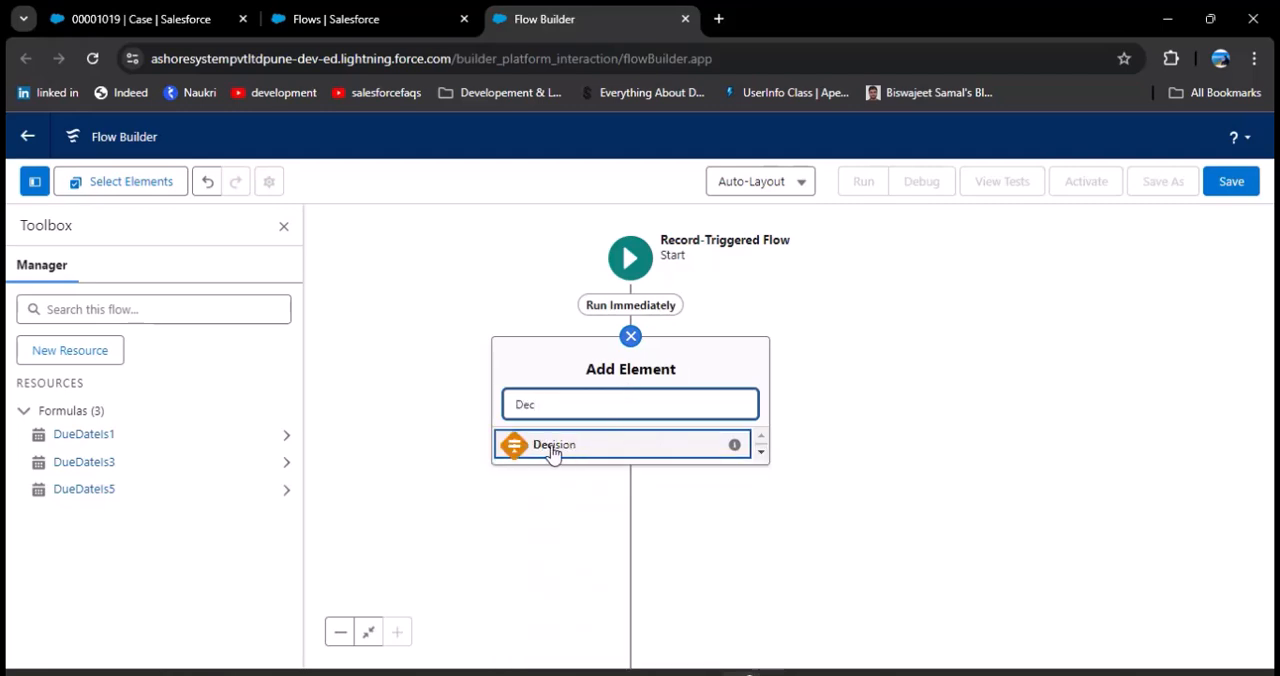
pyautogui.click(563, 450)
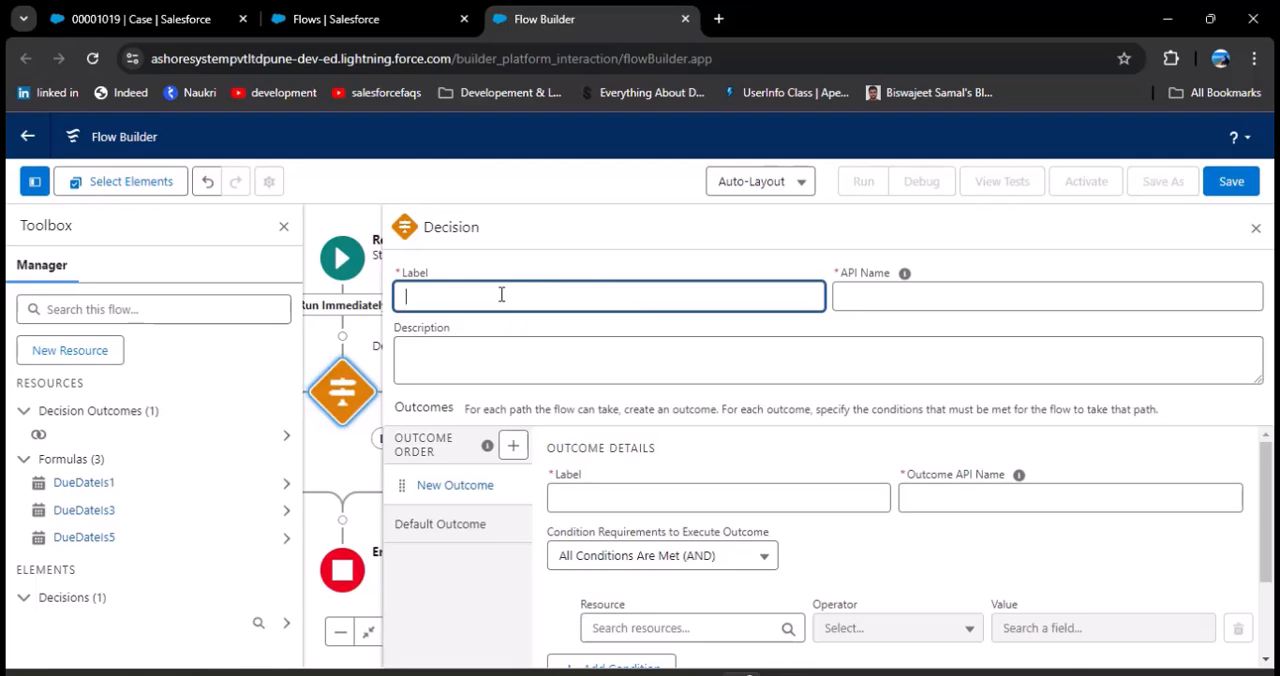
pyautogui.write('Check Case Priority')
pyautogui.click(957, 297)
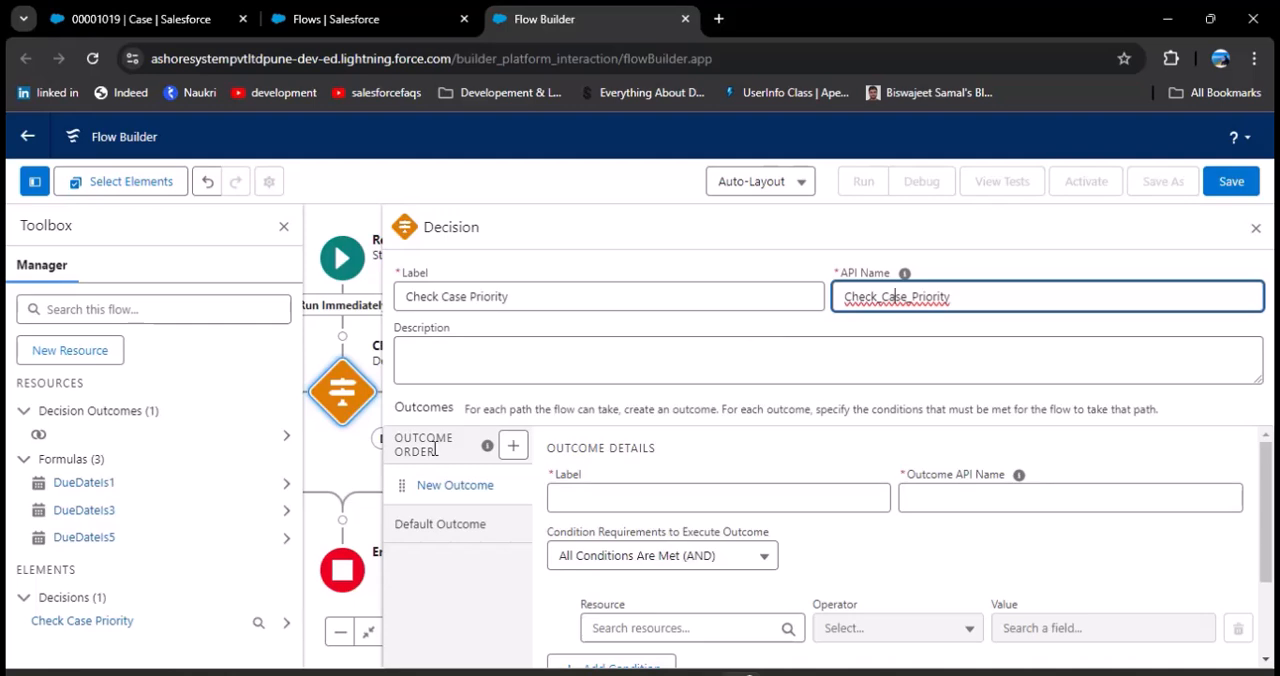
# Step: Label the decision's first outcome Low and fill in its outcome API name
pyautogui.click(633, 492)
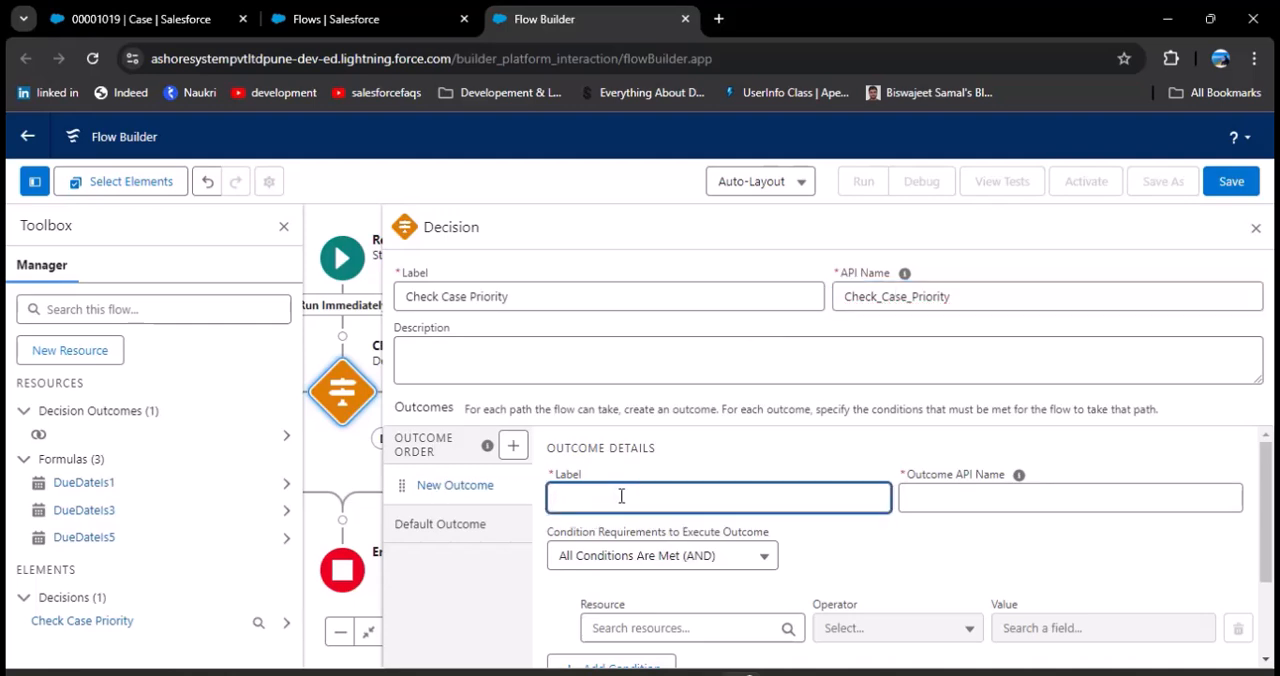
pyautogui.write('Low')
pyautogui.click(991, 500)
# Step: Set the Low outcome's condition to Triggering Case > Priority Equals Low
pyautogui.scroll(-1, 885, 563)
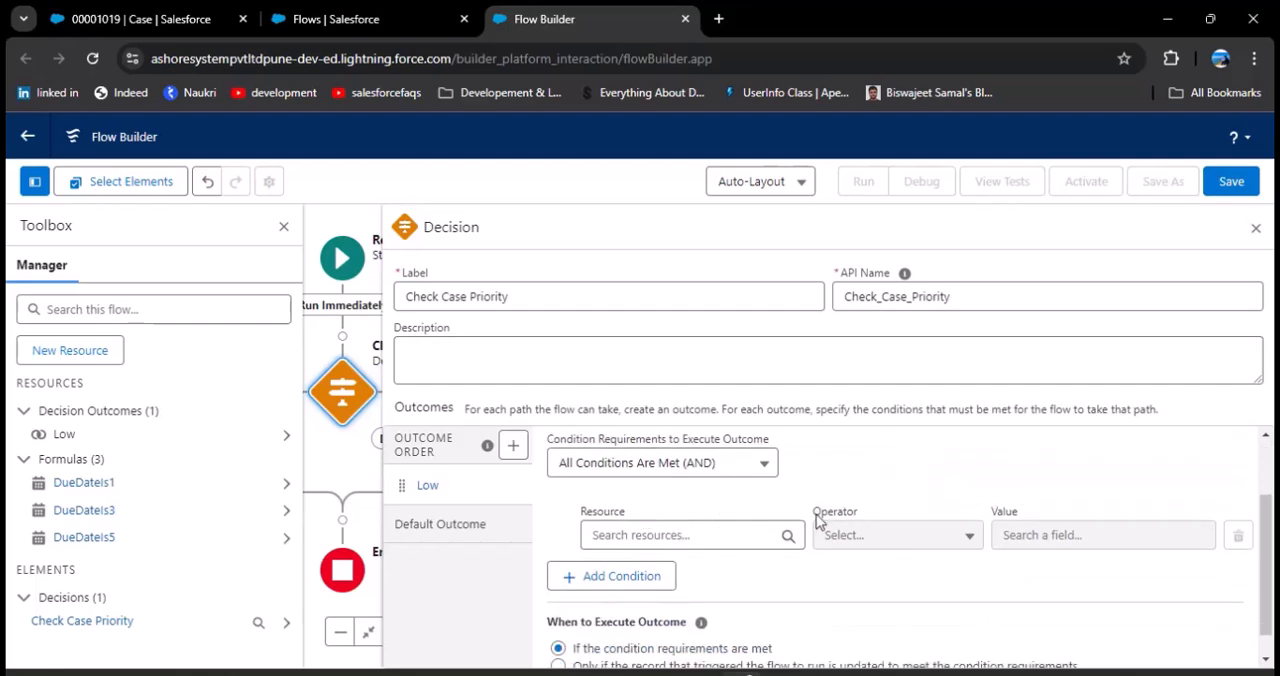
pyautogui.click(692, 536)
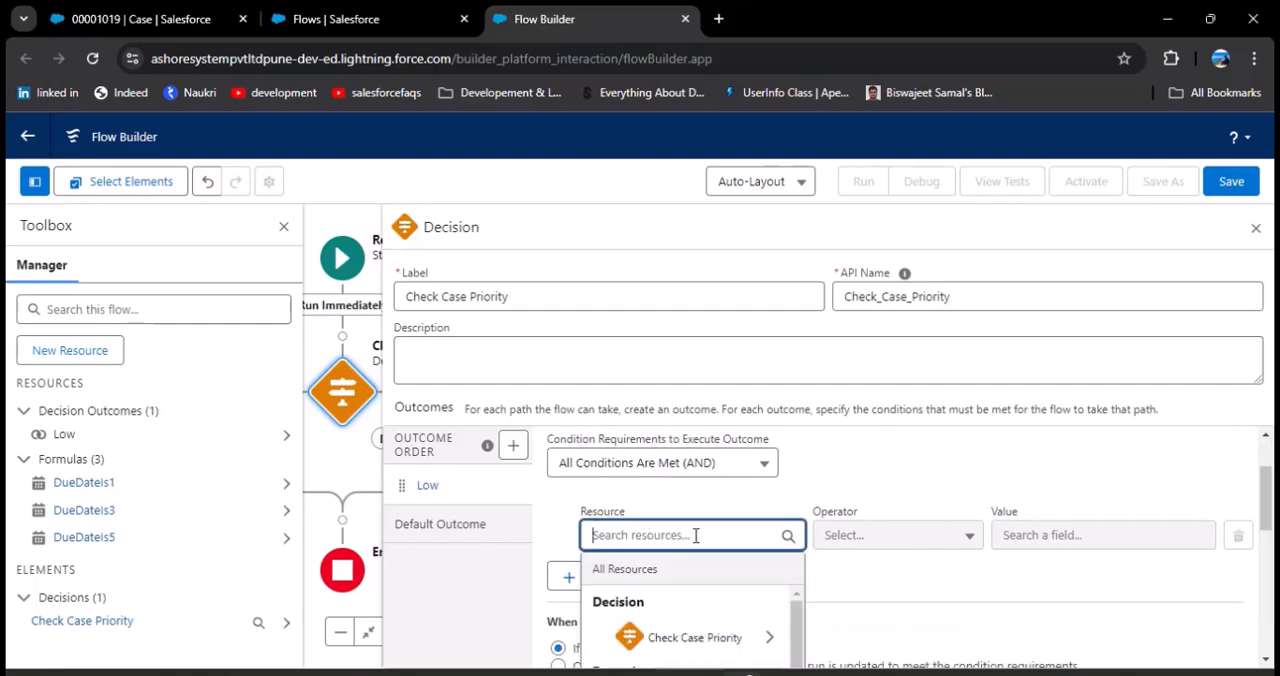
pyautogui.scroll(-2, 720, 560)
pyautogui.scroll(-2, 722, 537)
pyautogui.scroll(-2, 705, 540)
pyautogui.scroll(-3, 705, 540)
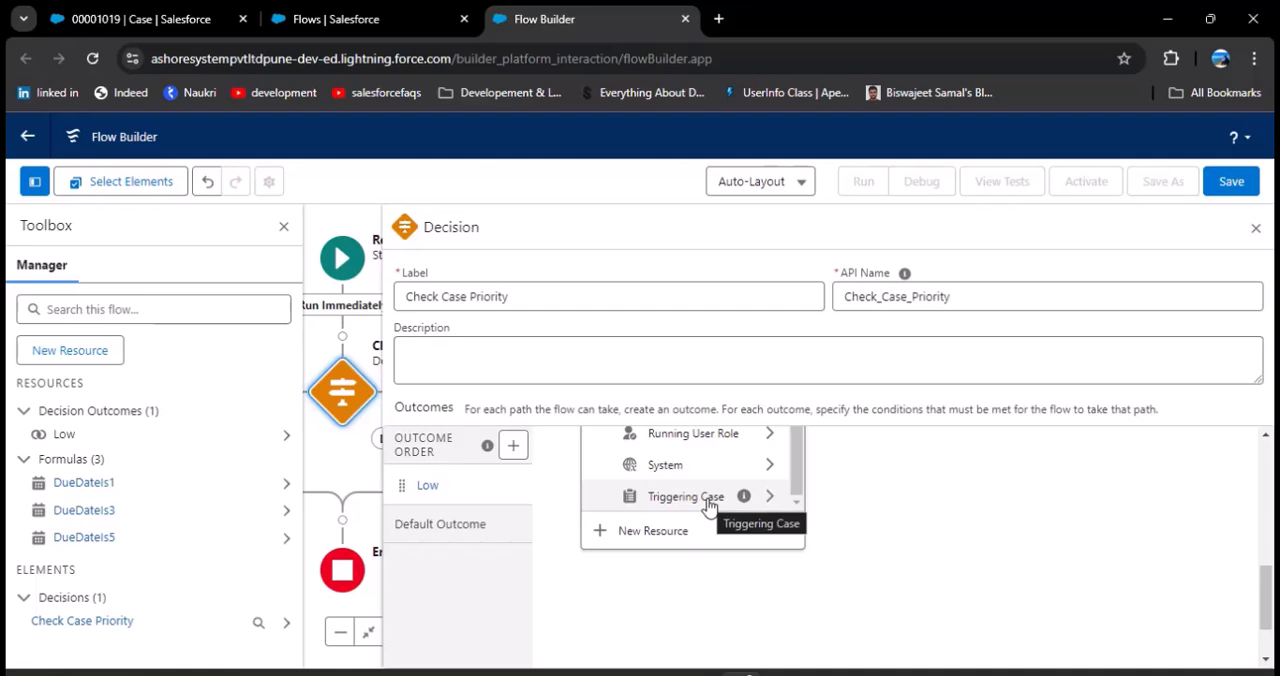
pyautogui.click(708, 506)
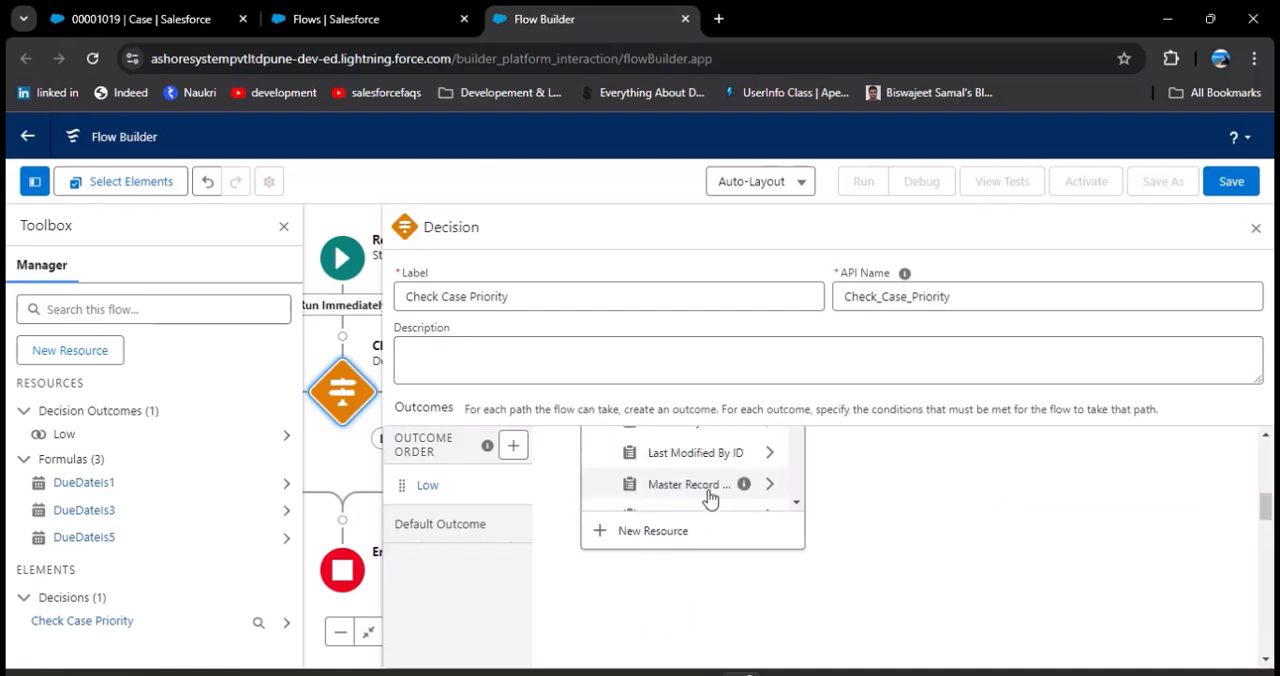
pyautogui.scroll(-1, 685, 530)
pyautogui.scroll(-4, 685, 530)
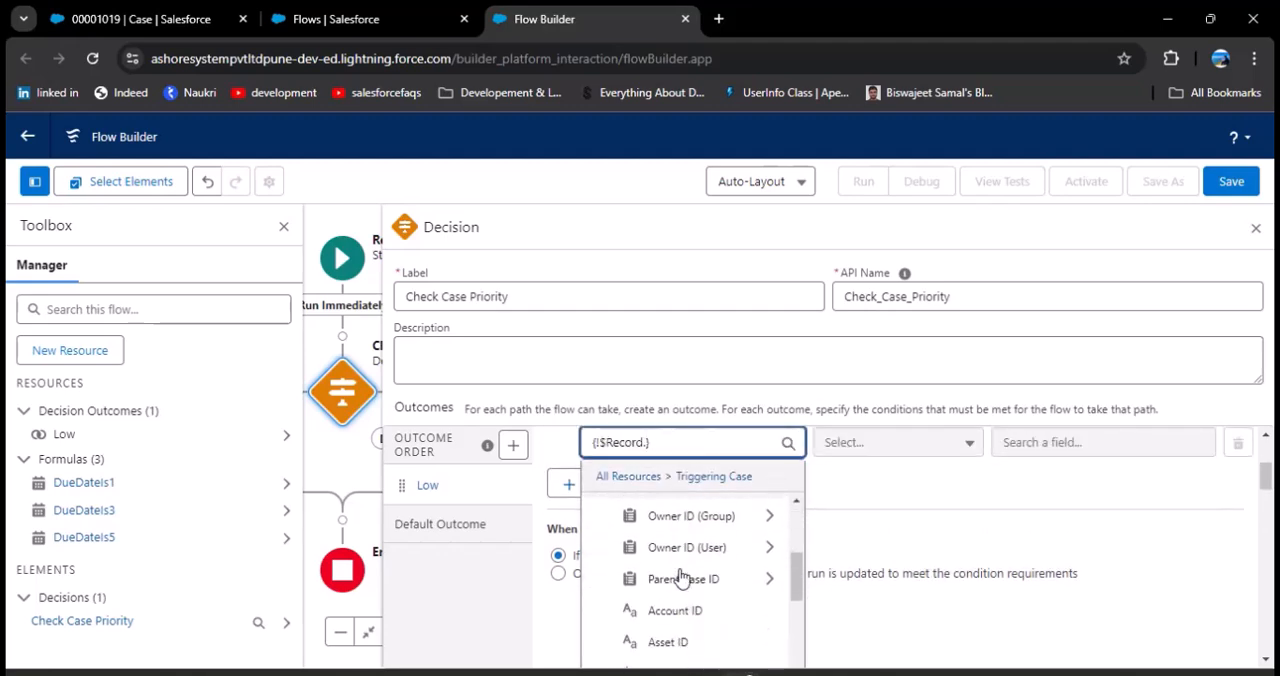
pyautogui.scroll(-5, 682, 575)
pyautogui.scroll(1, 690, 568)
pyautogui.scroll(1, 690, 566)
pyautogui.click(675, 600)
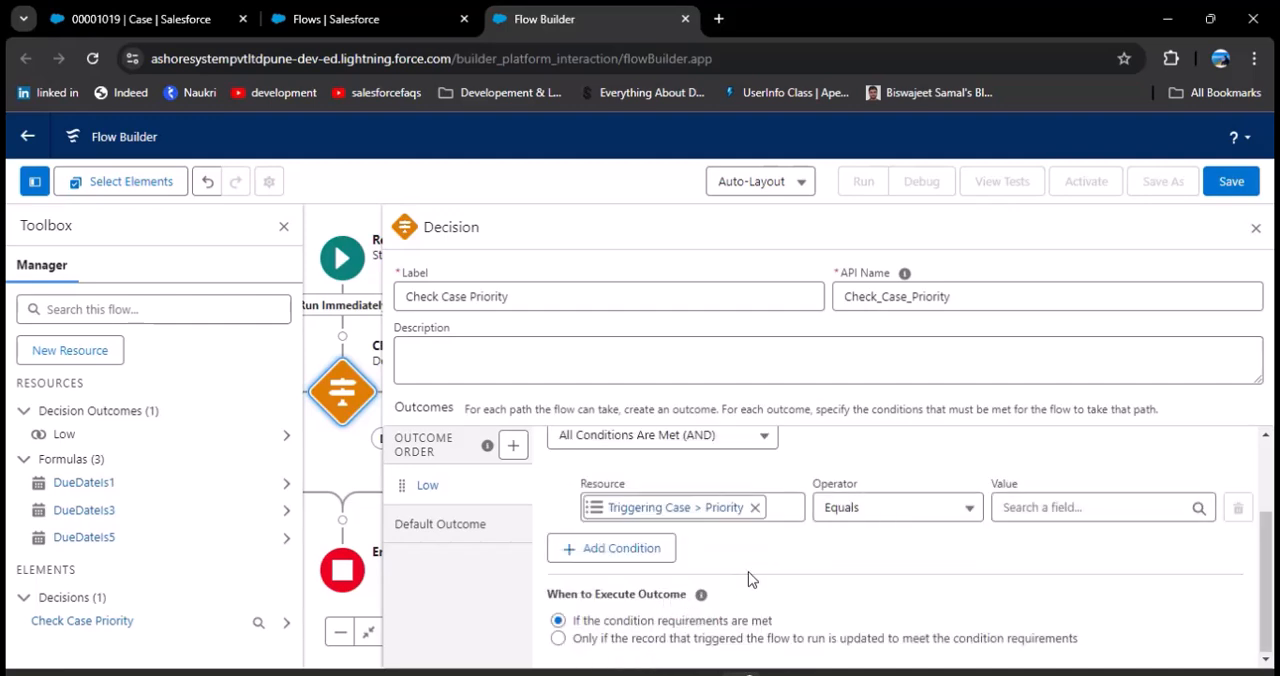
pyautogui.click(1063, 504)
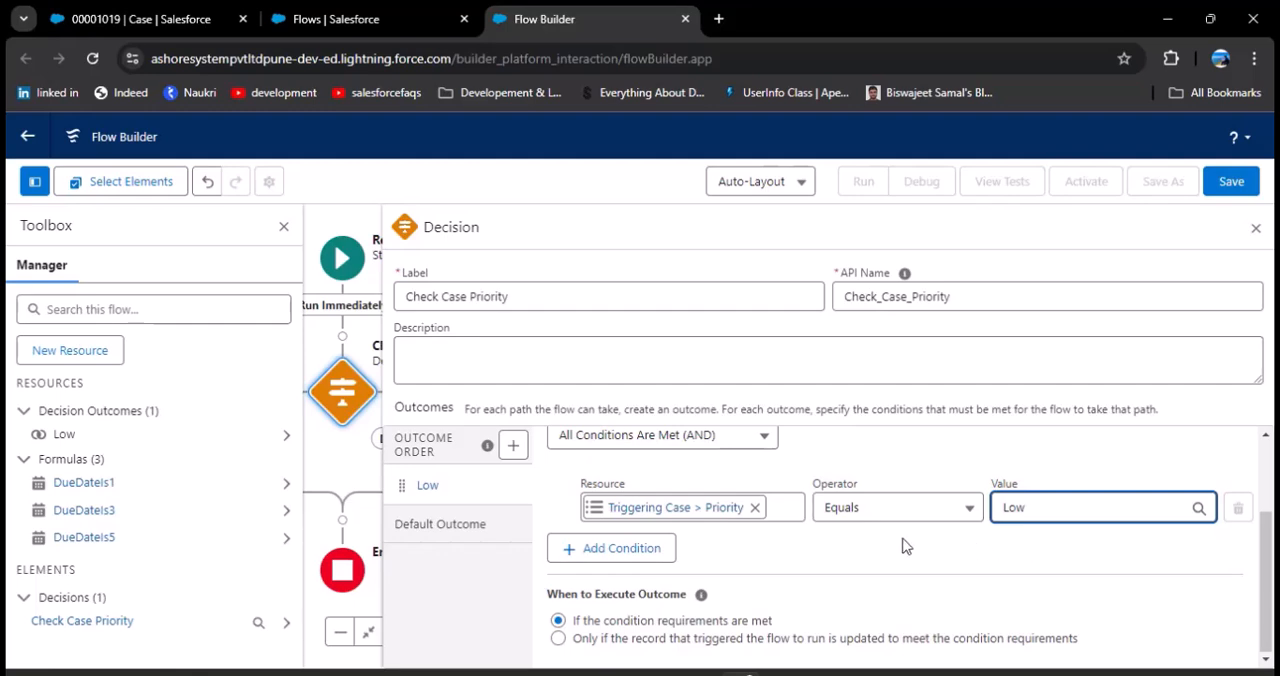
# Step: Add a second outcome to the decision and label it Medium
pyautogui.click(513, 446)
pyautogui.click(598, 507)
pyautogui.write('M')
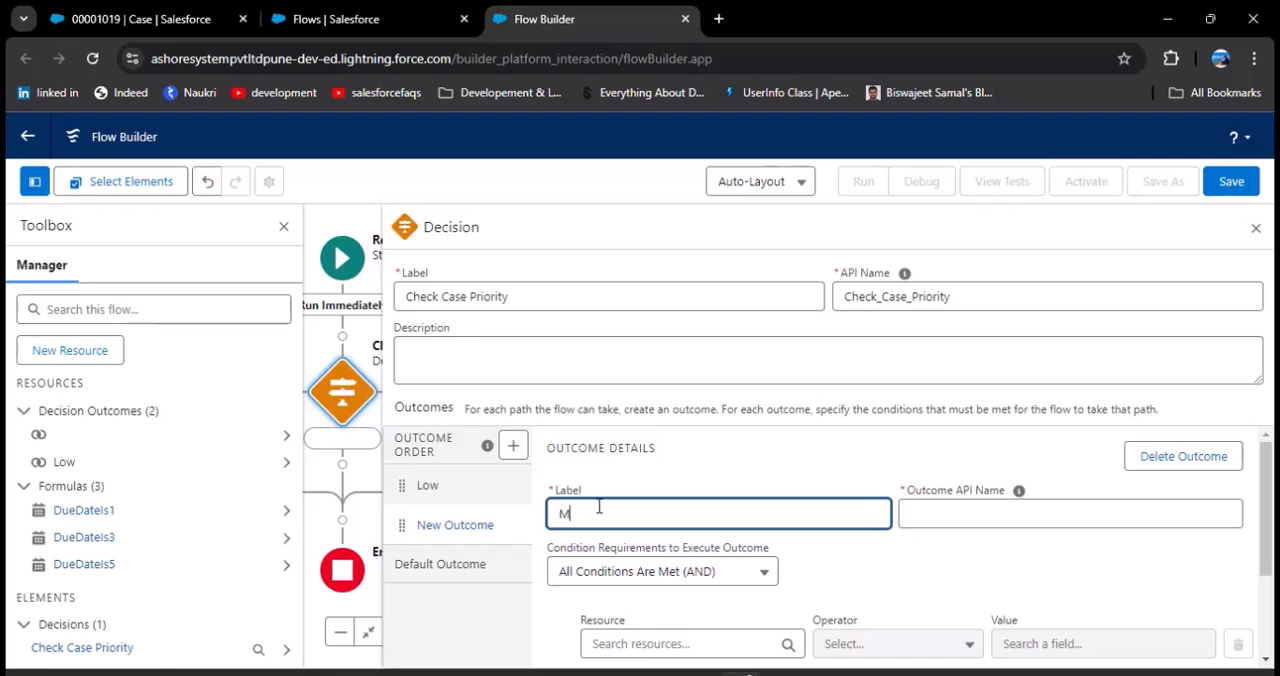
pyautogui.write('edium')
# Step: Set the Medium outcome's condition to Triggering Case > Priority Equals Medium
pyautogui.scroll(-2, 700, 540)
pyautogui.click(720, 554)
pyautogui.scroll(-2, 728, 508)
pyautogui.scroll(-5, 728, 508)
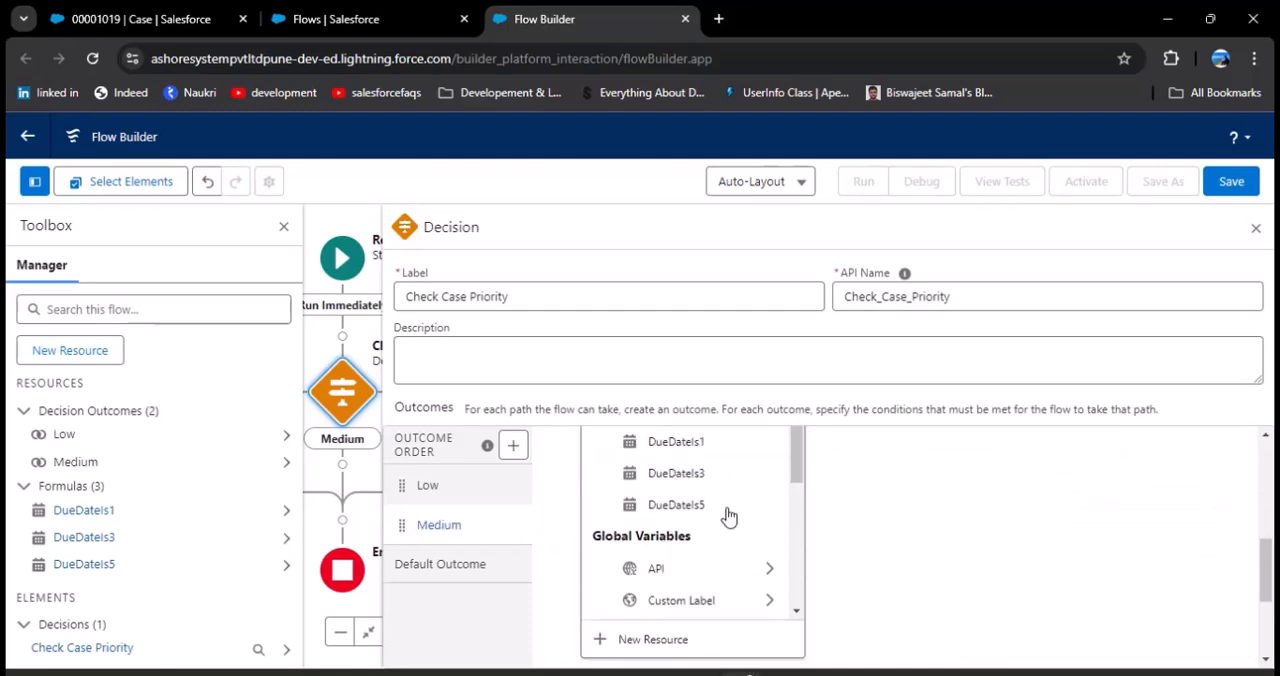
pyautogui.scroll(-1, 730, 530)
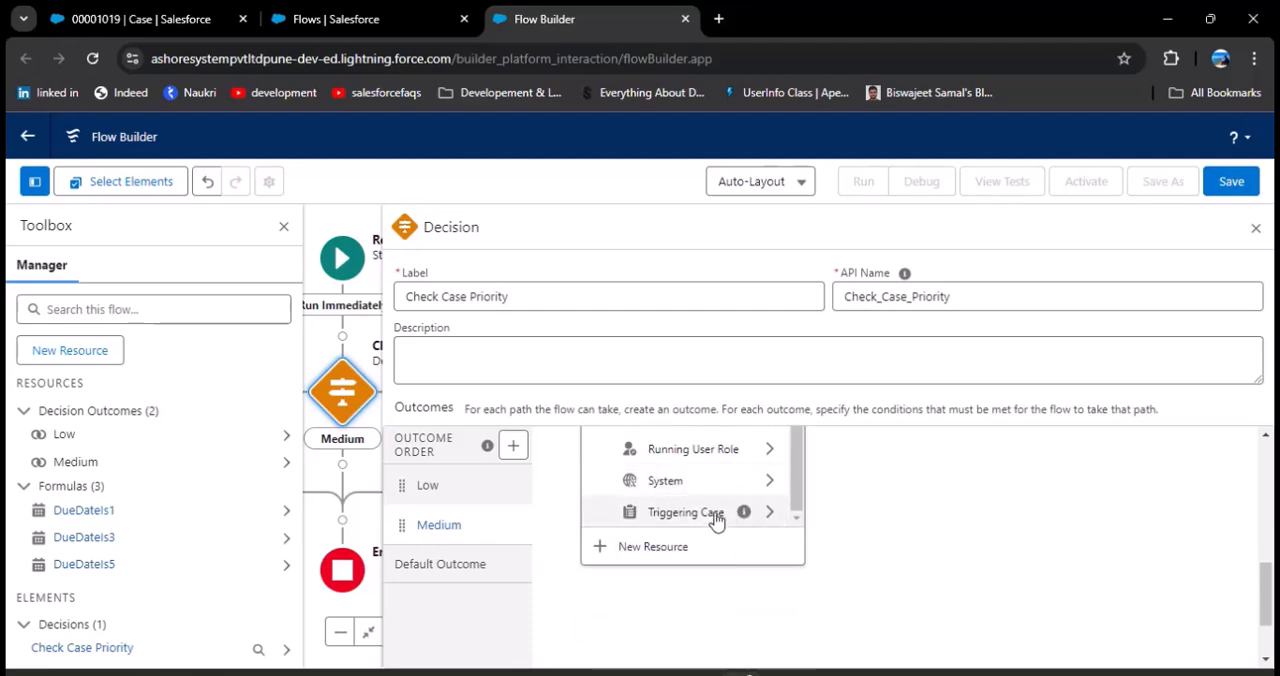
pyautogui.click(720, 518)
pyautogui.scroll(-1, 701, 542)
pyautogui.scroll(-8, 701, 541)
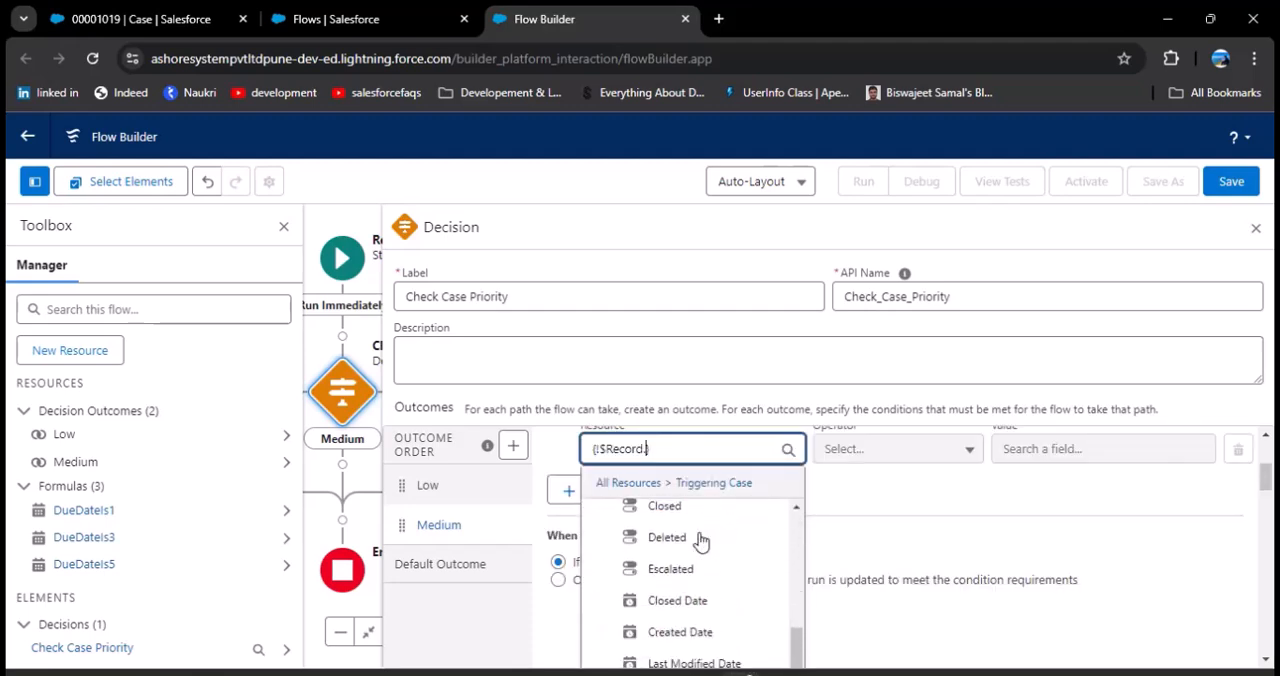
pyautogui.scroll(2, 701, 541)
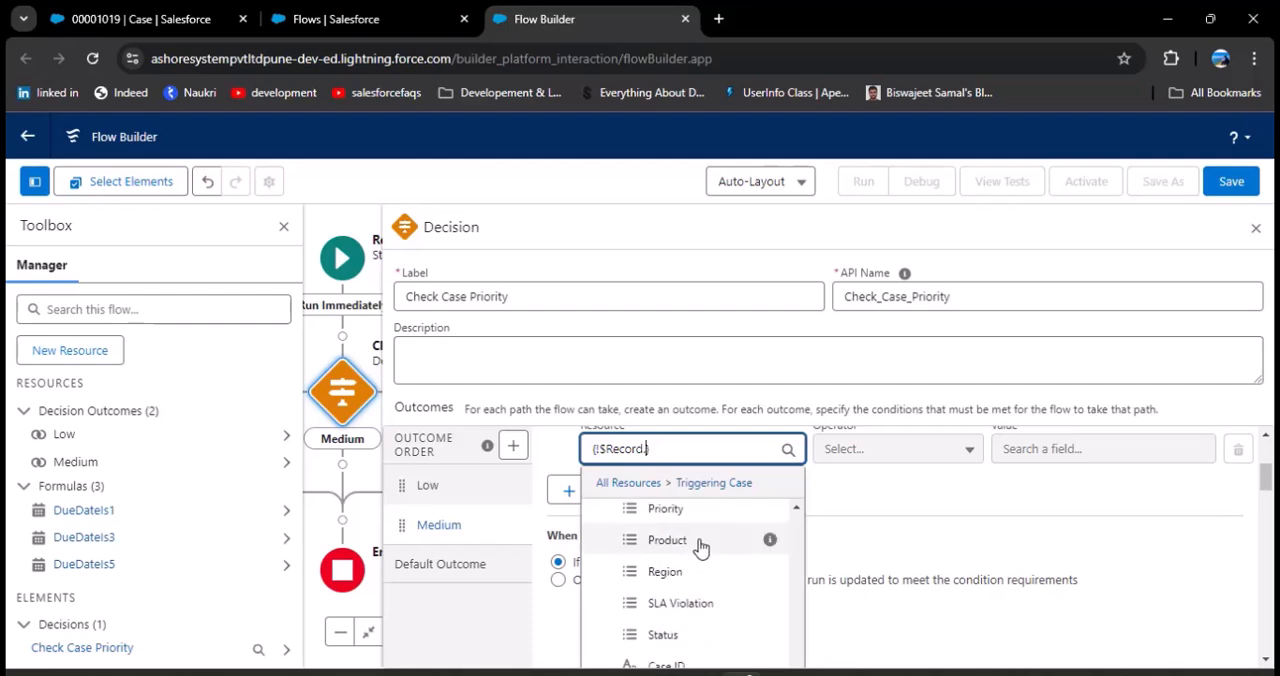
pyautogui.click(683, 514)
pyautogui.click(1087, 508)
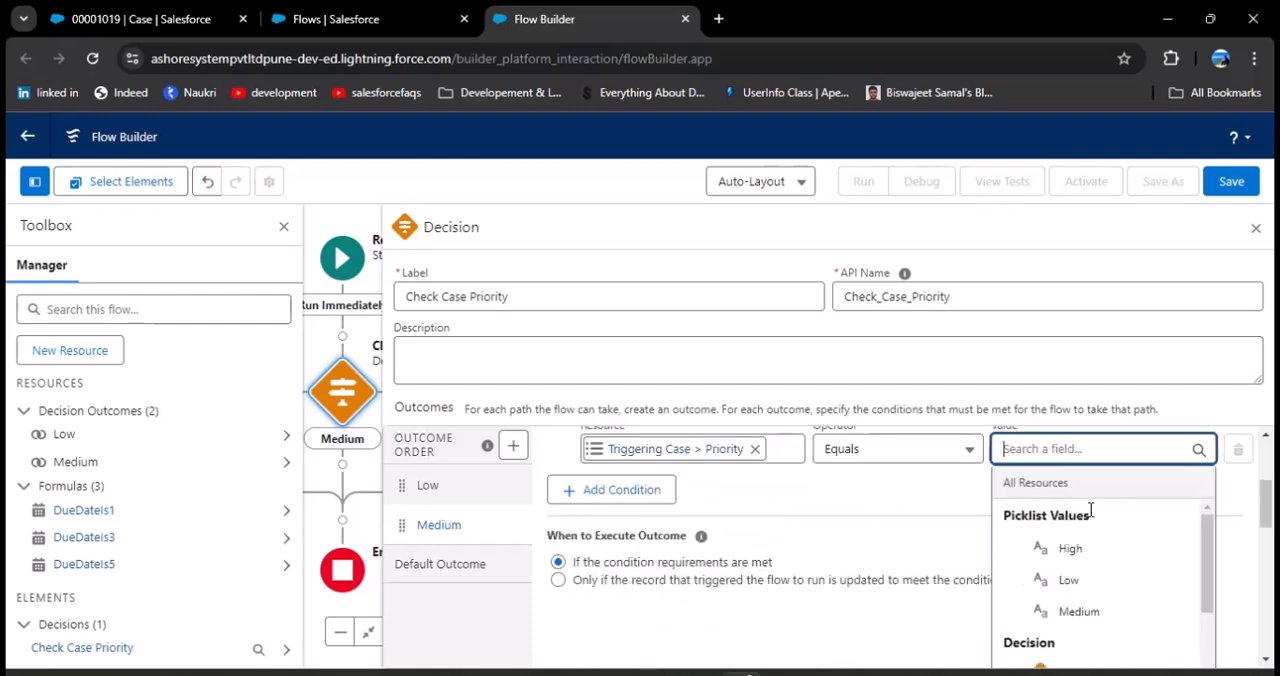
pyautogui.click(1085, 608)
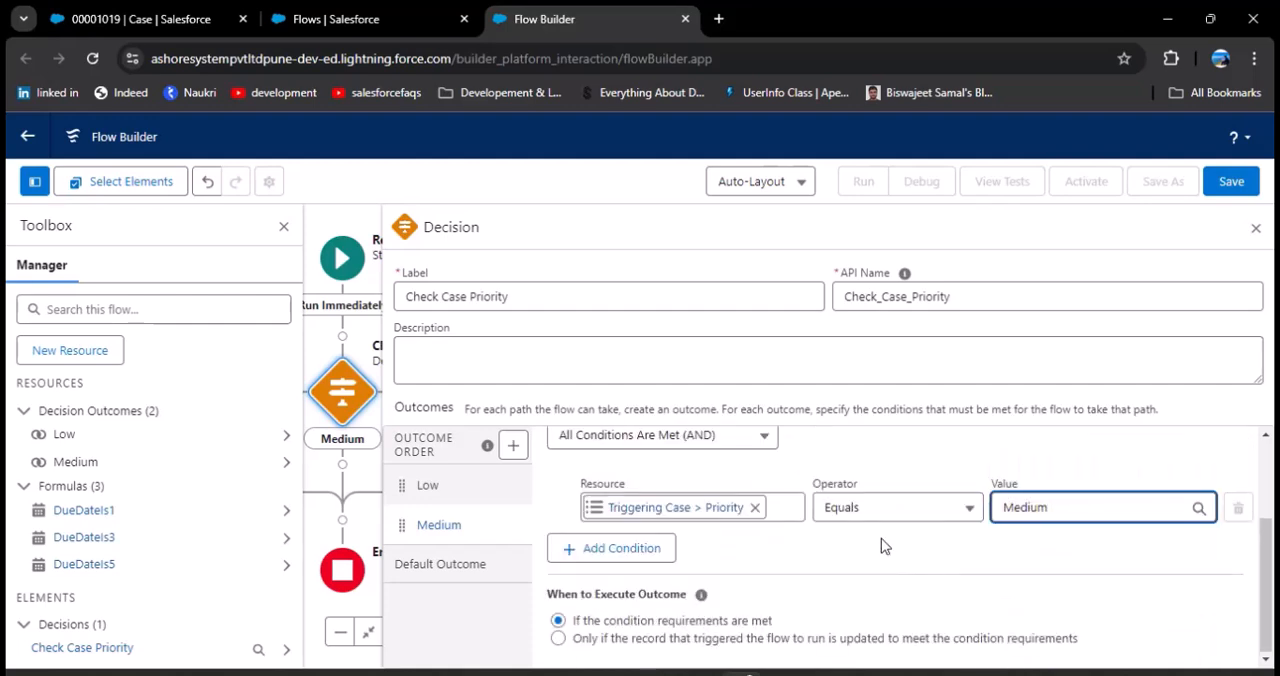
# Step: Add a third outcome to the decision, label it High, and fill in its outcome API name
pyautogui.click(513, 445)
pyautogui.write('High')
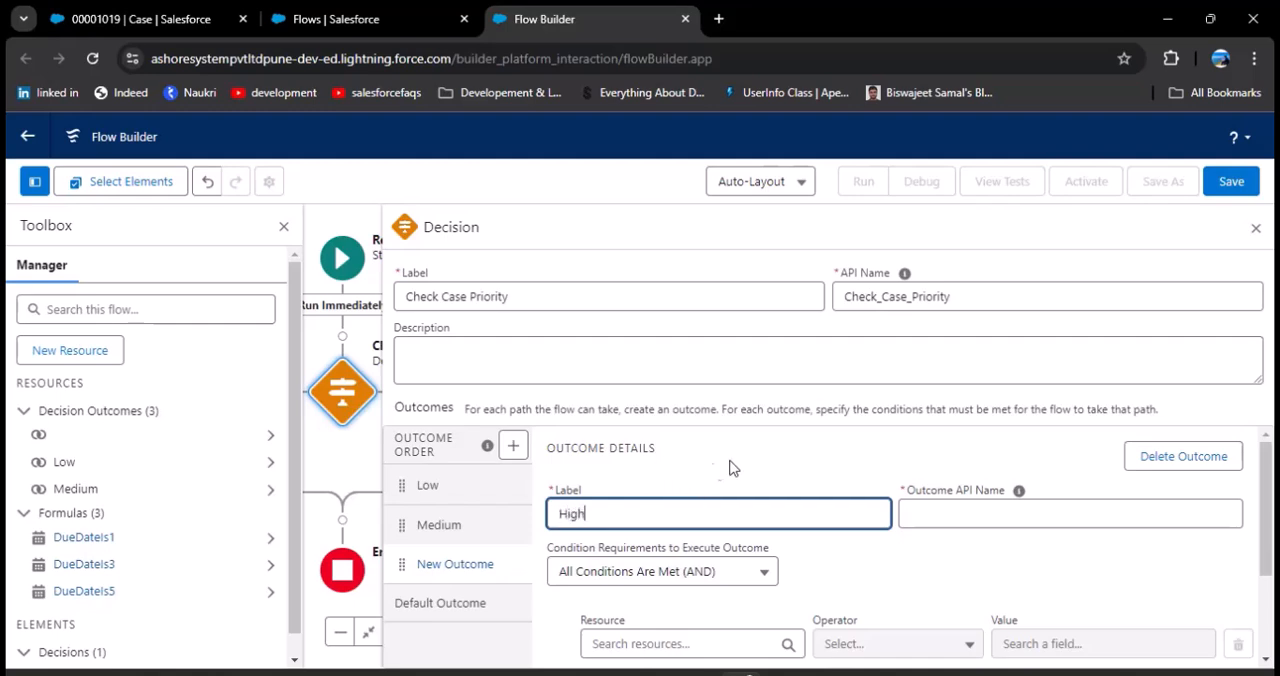
pyautogui.click(955, 516)
# Step: Set the High outcome's condition to Triggering Case > Priority Equals High and close the decision's settings
pyautogui.scroll(-2, 905, 535)
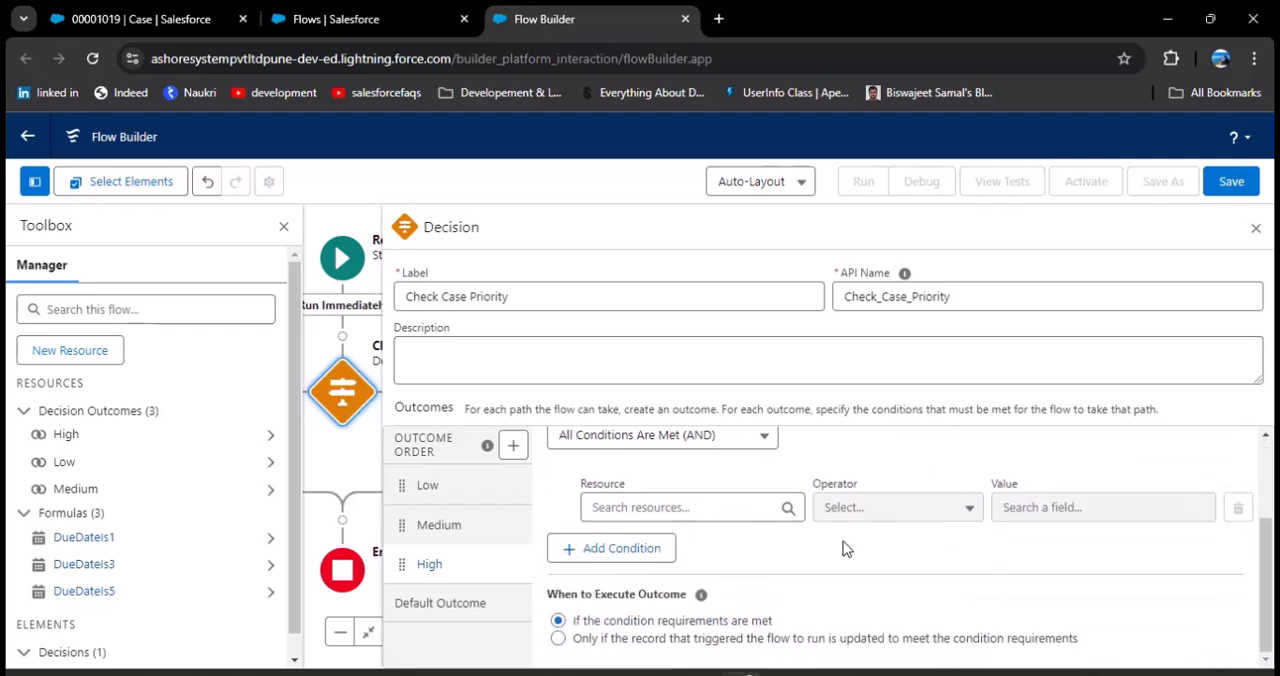
pyautogui.click(704, 508)
pyautogui.scroll(-3, 688, 585)
pyautogui.scroll(-6, 688, 587)
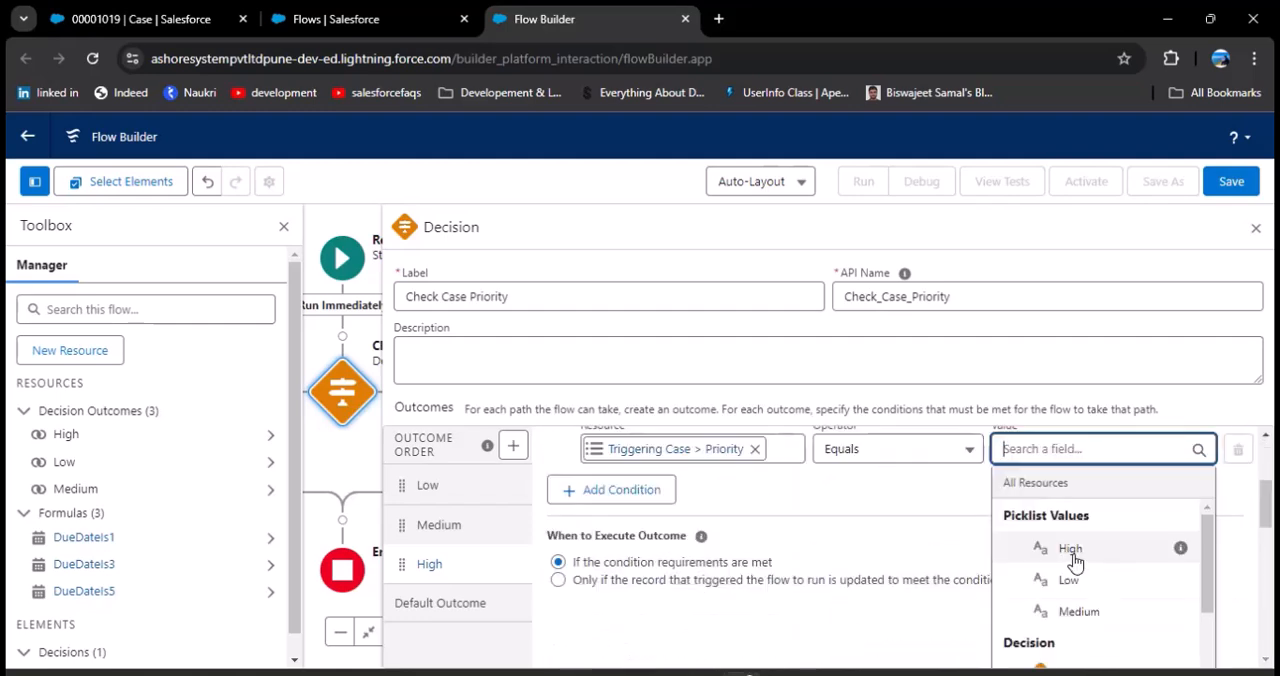
pyautogui.click(1072, 552)
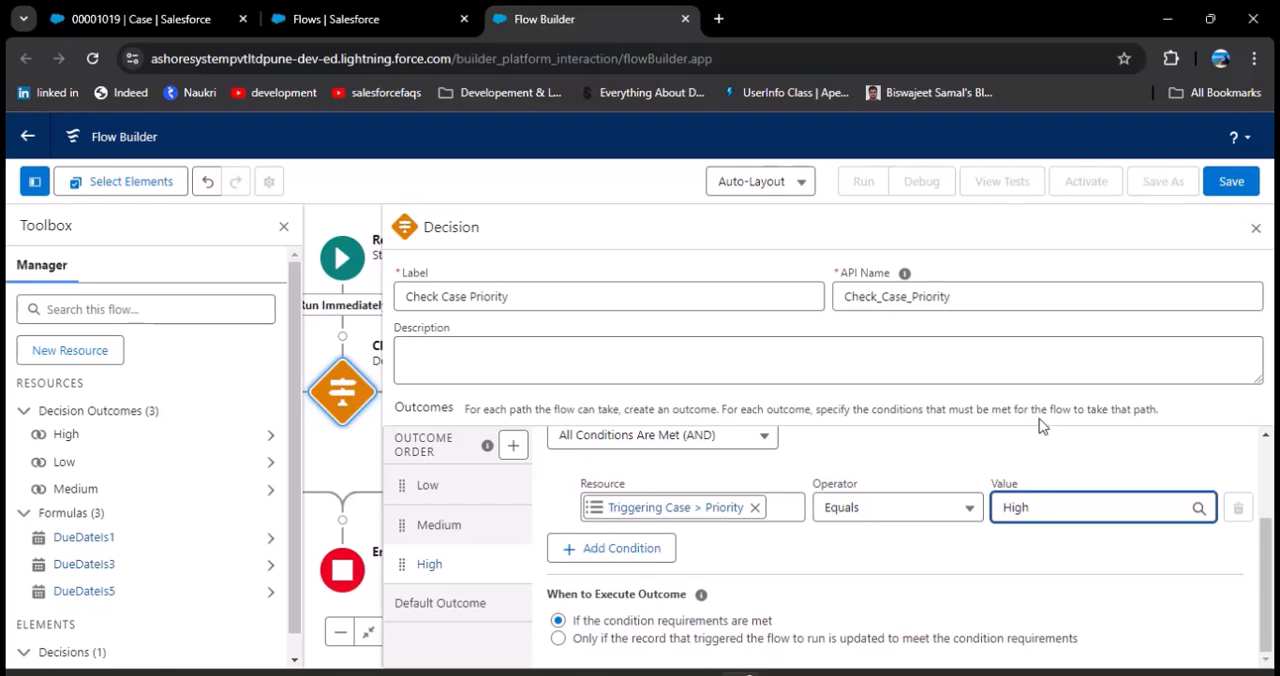
pyautogui.click(1256, 229)
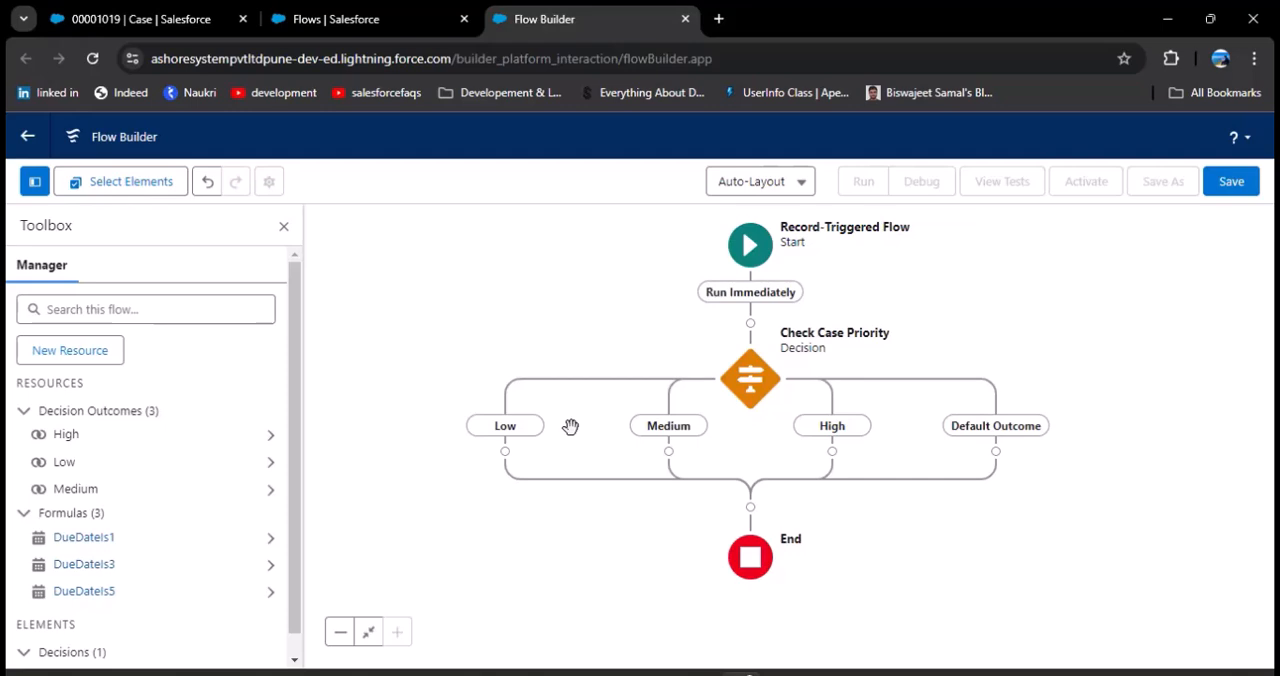
# Step: Add an Action element on the Low branch and choose the New Task quick action for it
pyautogui.click(505, 452)
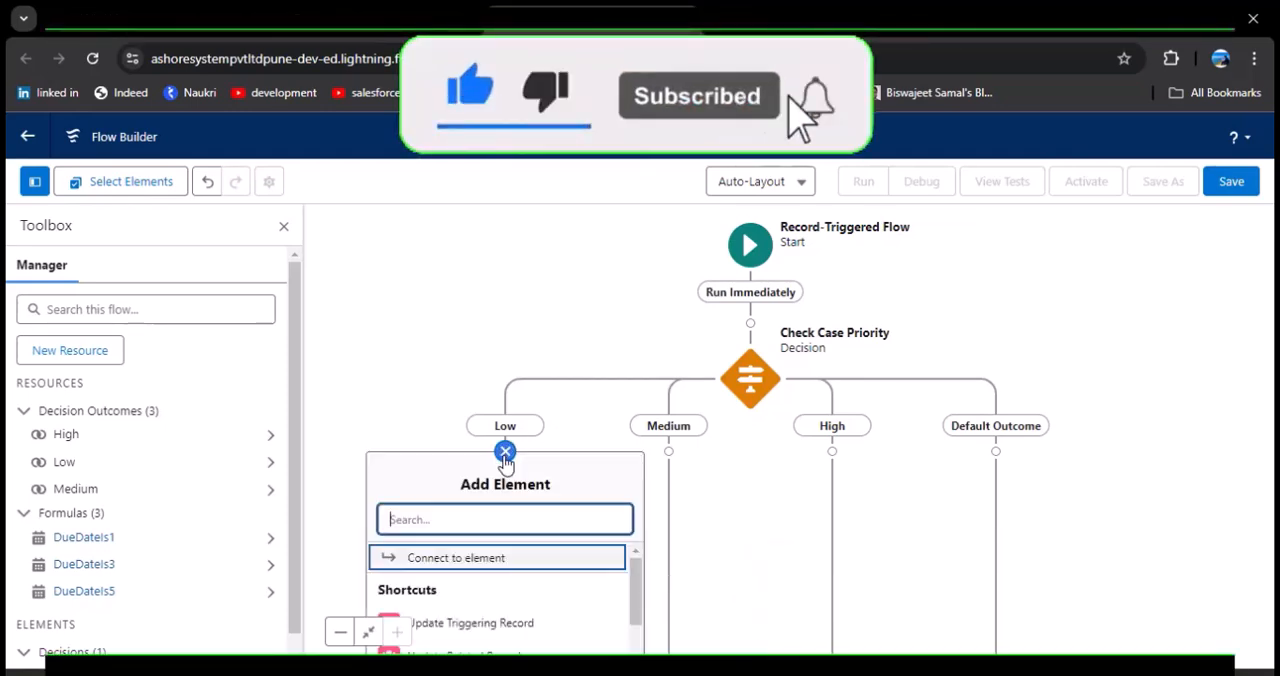
pyautogui.write('Ac')
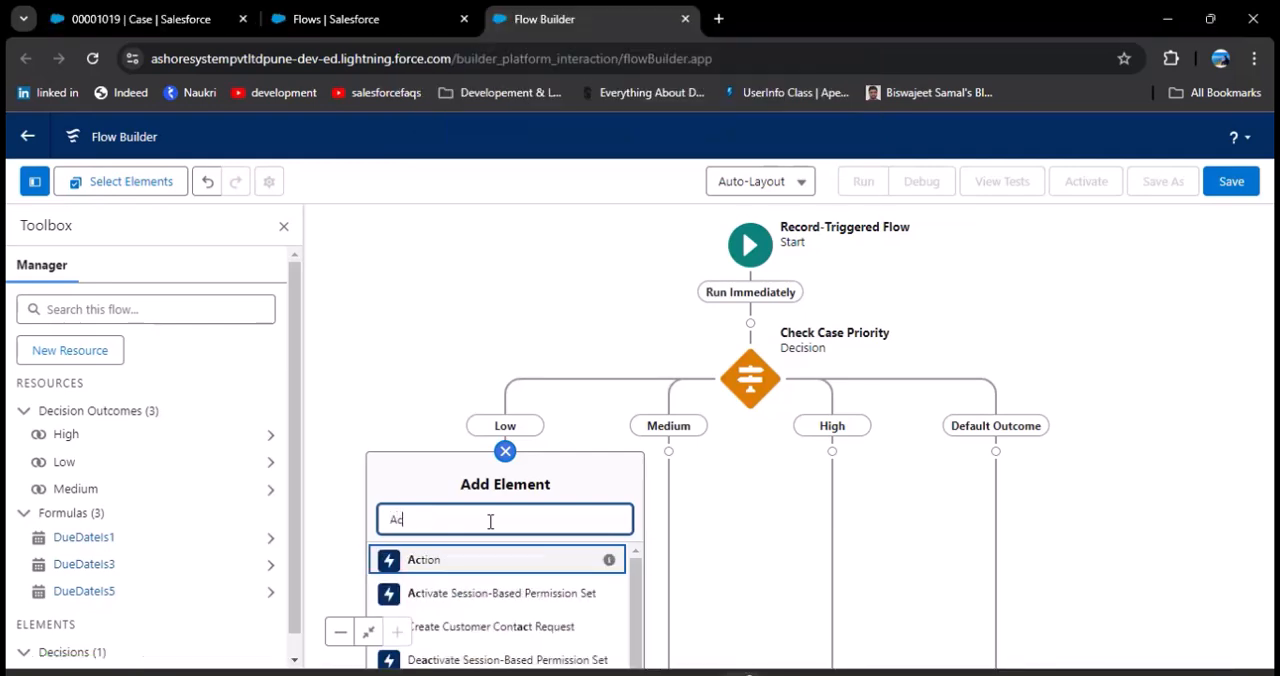
pyautogui.click(447, 563)
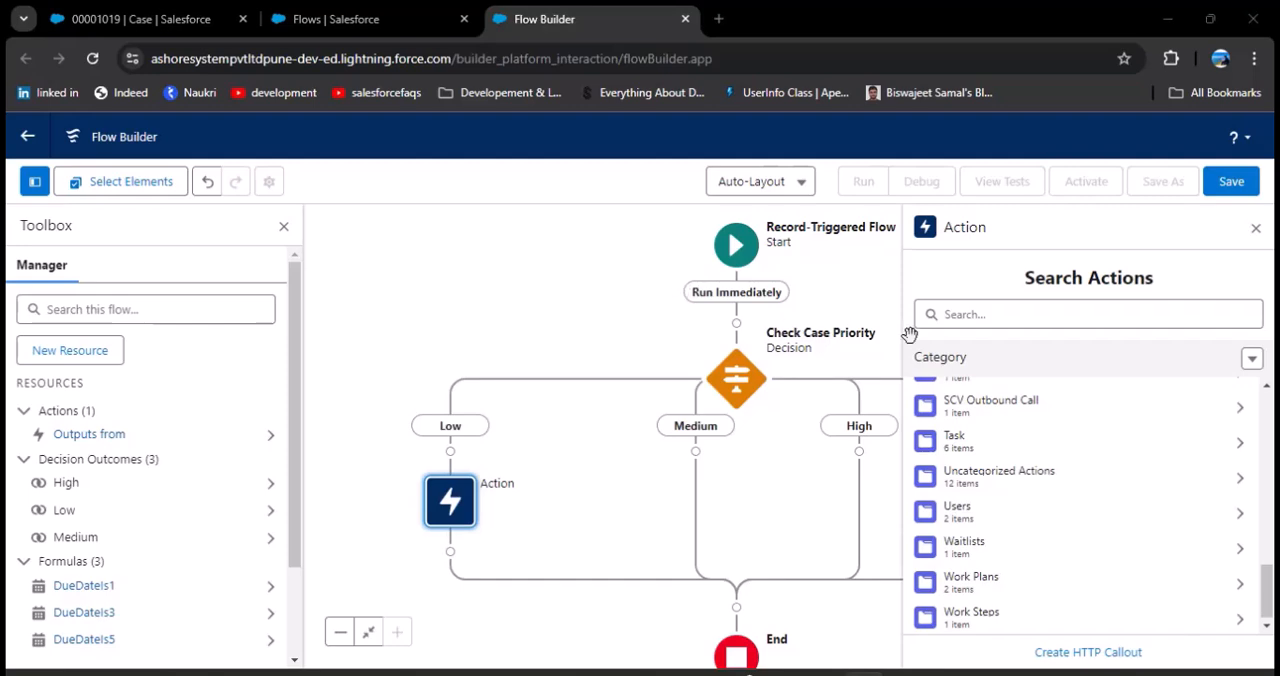
pyautogui.click(1022, 308)
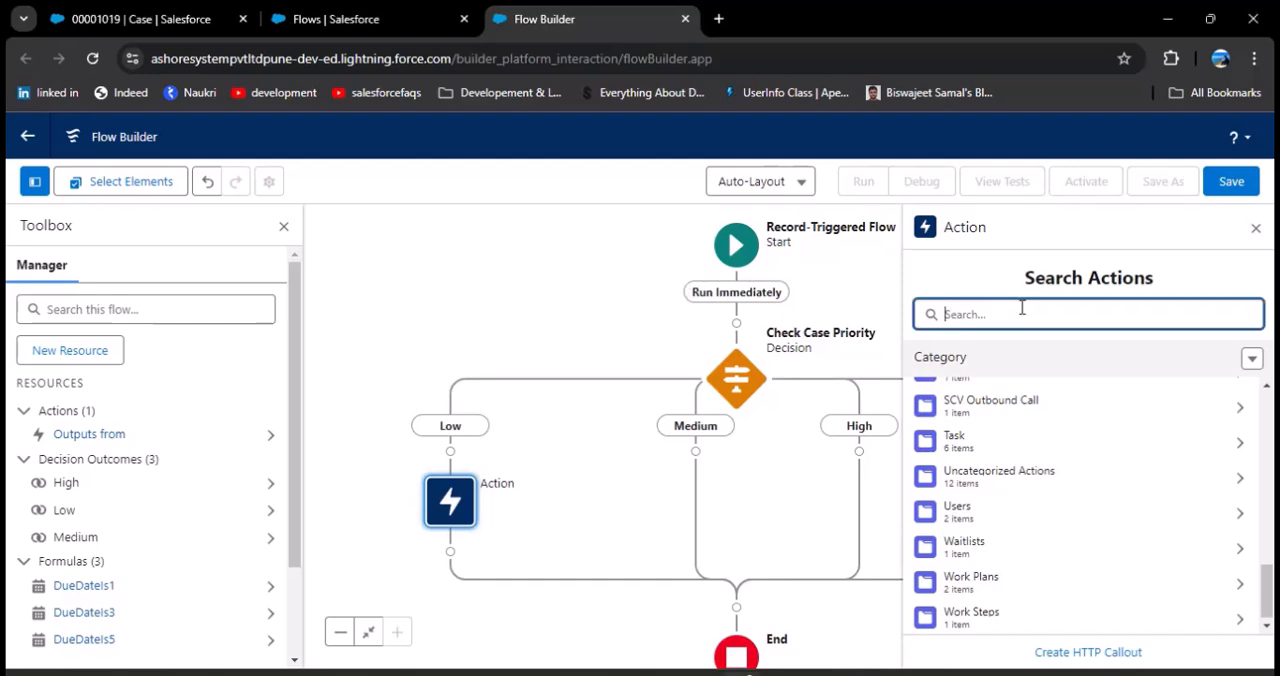
pyautogui.write('Task')
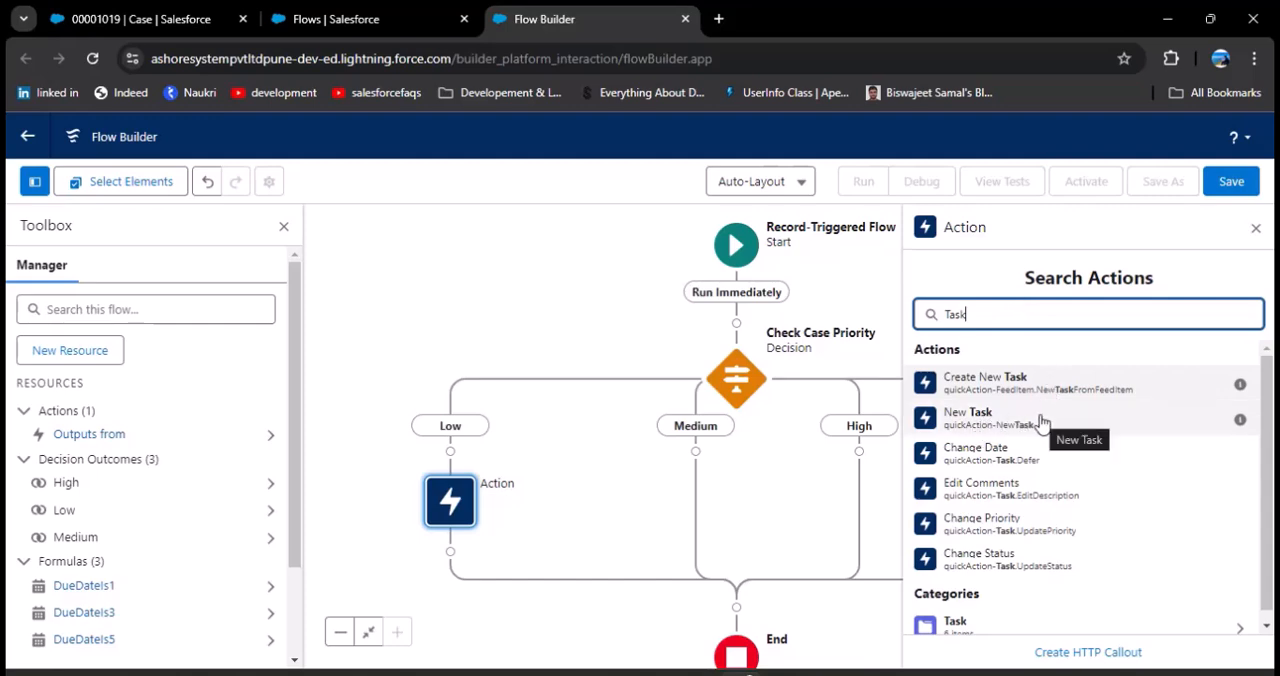
pyautogui.click(1008, 420)
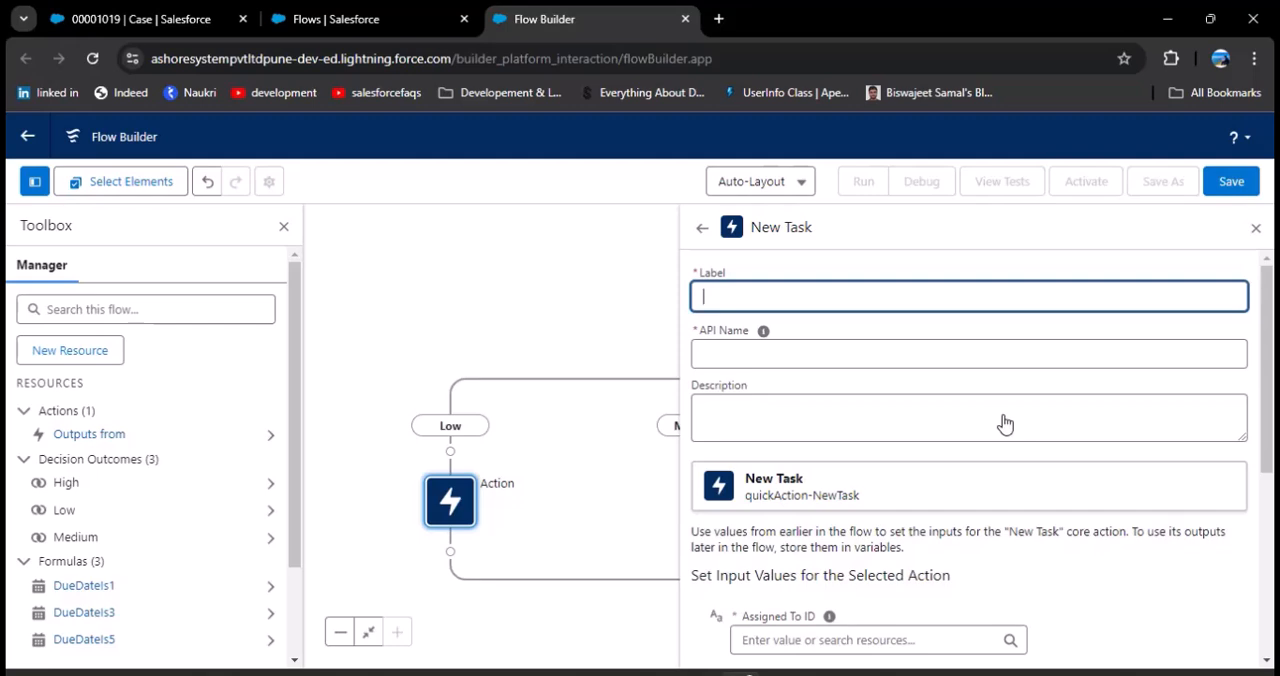
# Step: Label the new action "Task For Low Priority"
pyautogui.write('Task For Low Priority')
# Step: Set the low-priority task's Assigned To ID to Triggering Case > Owner ID (User) > ID User
pyautogui.scroll(-3, 1005, 424)
pyautogui.click(940, 367)
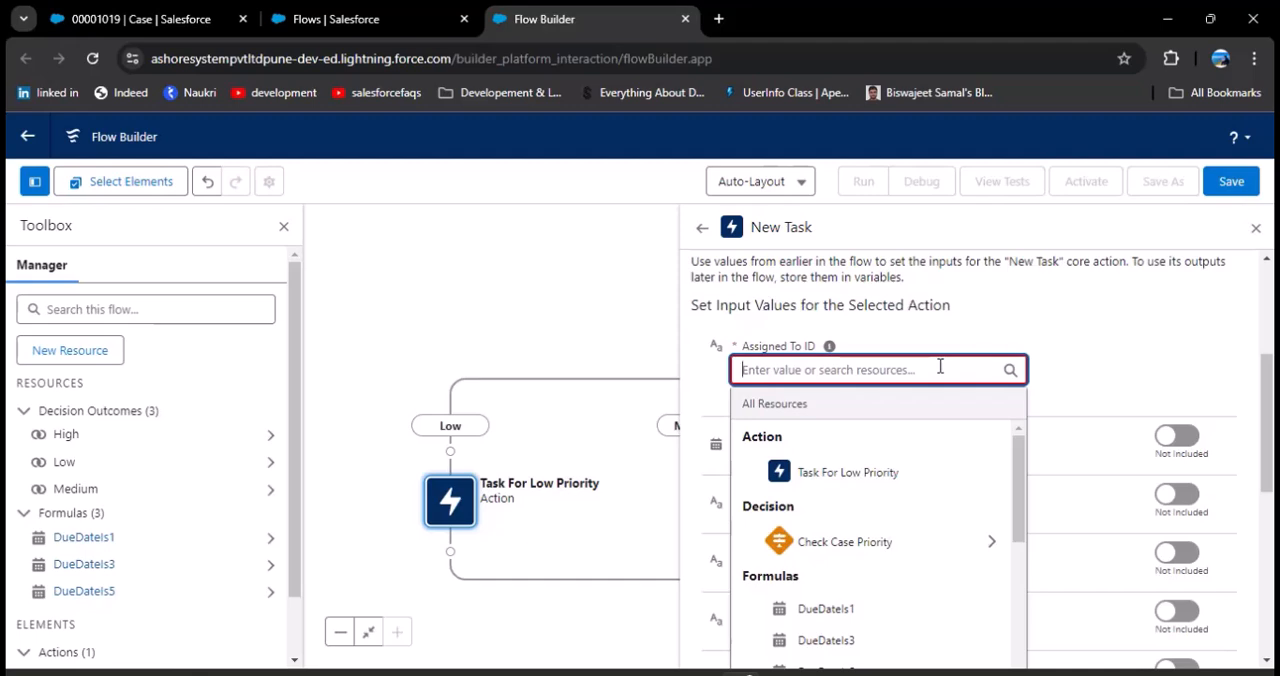
pyautogui.scroll(-5, 875, 555)
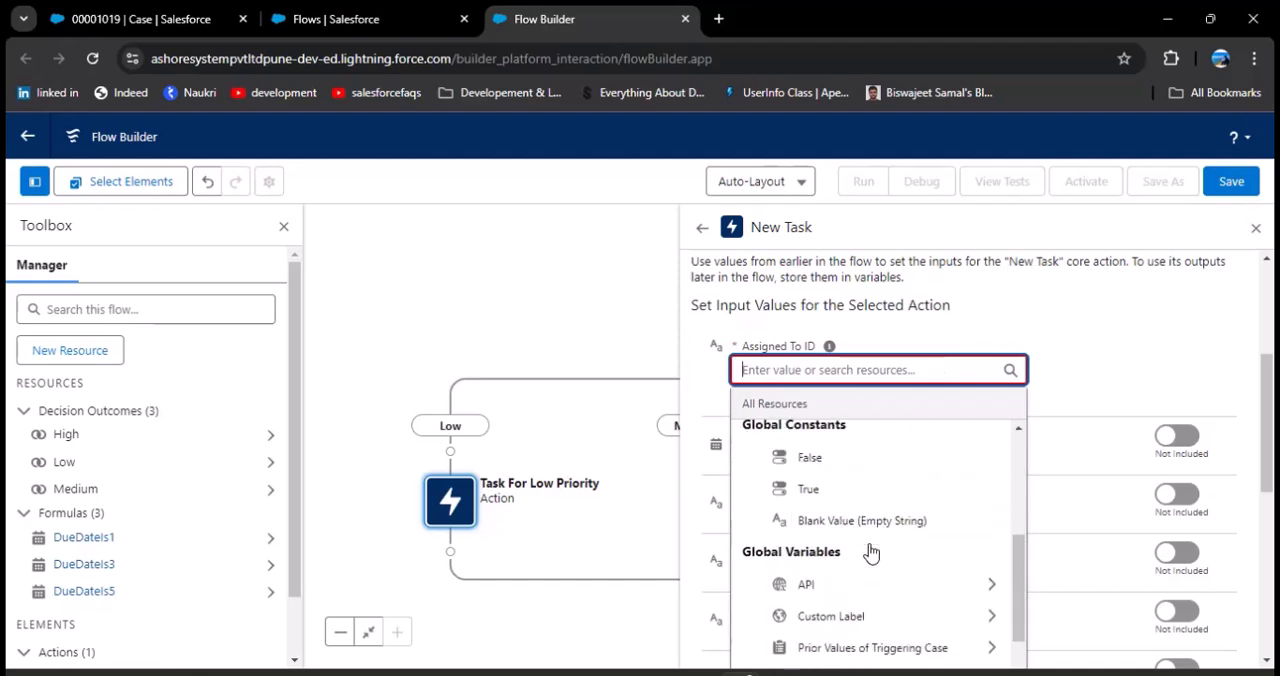
pyautogui.scroll(-3, 889, 571)
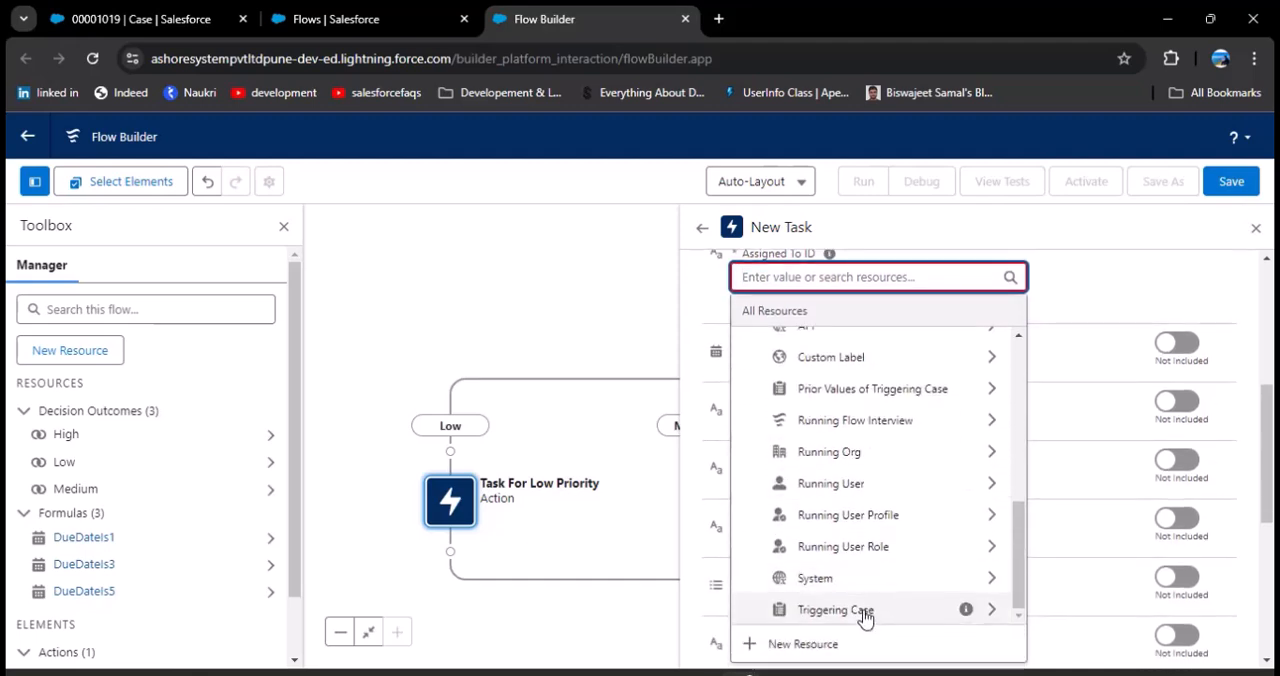
pyautogui.click(869, 612)
pyautogui.scroll(-3, 846, 443)
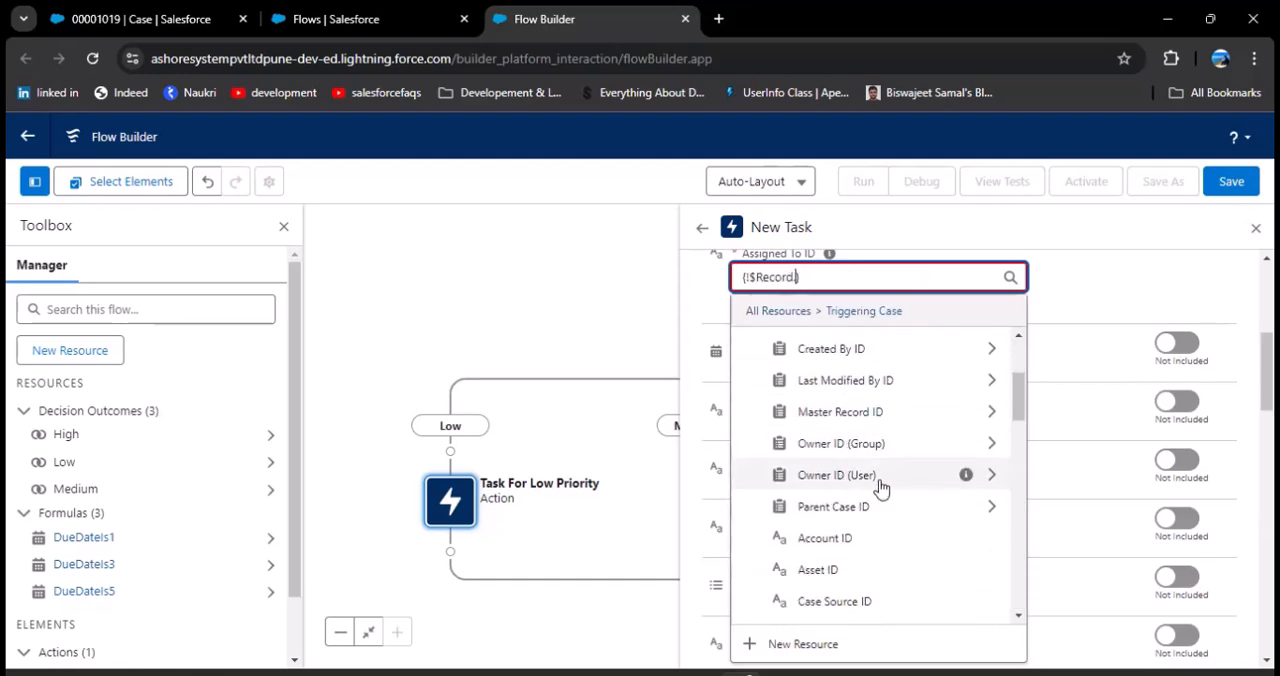
pyautogui.click(880, 477)
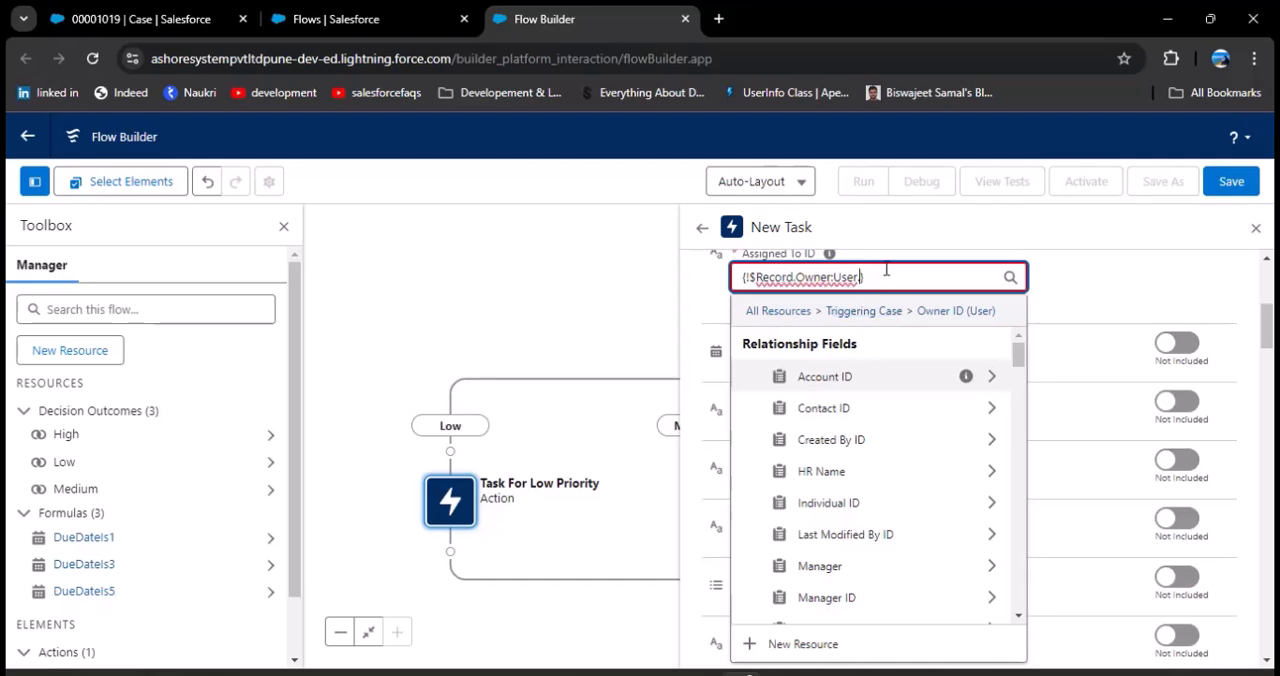
pyautogui.write('.ID')
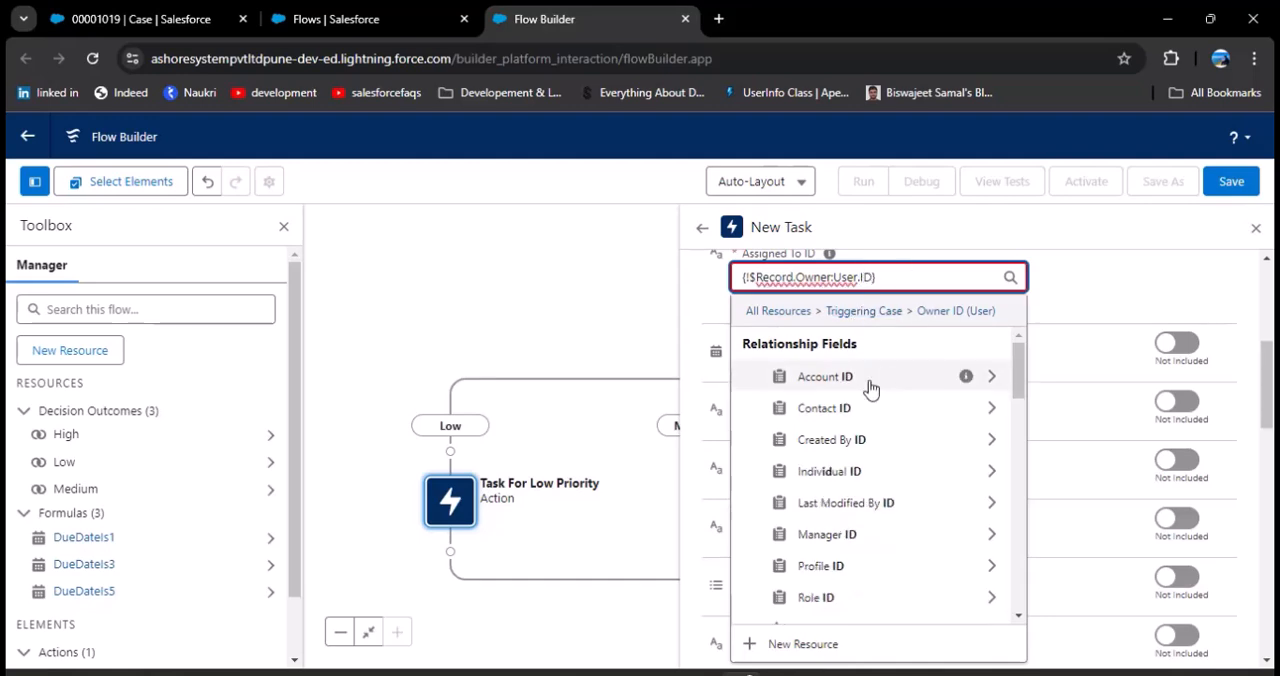
pyautogui.scroll(-10, 870, 398)
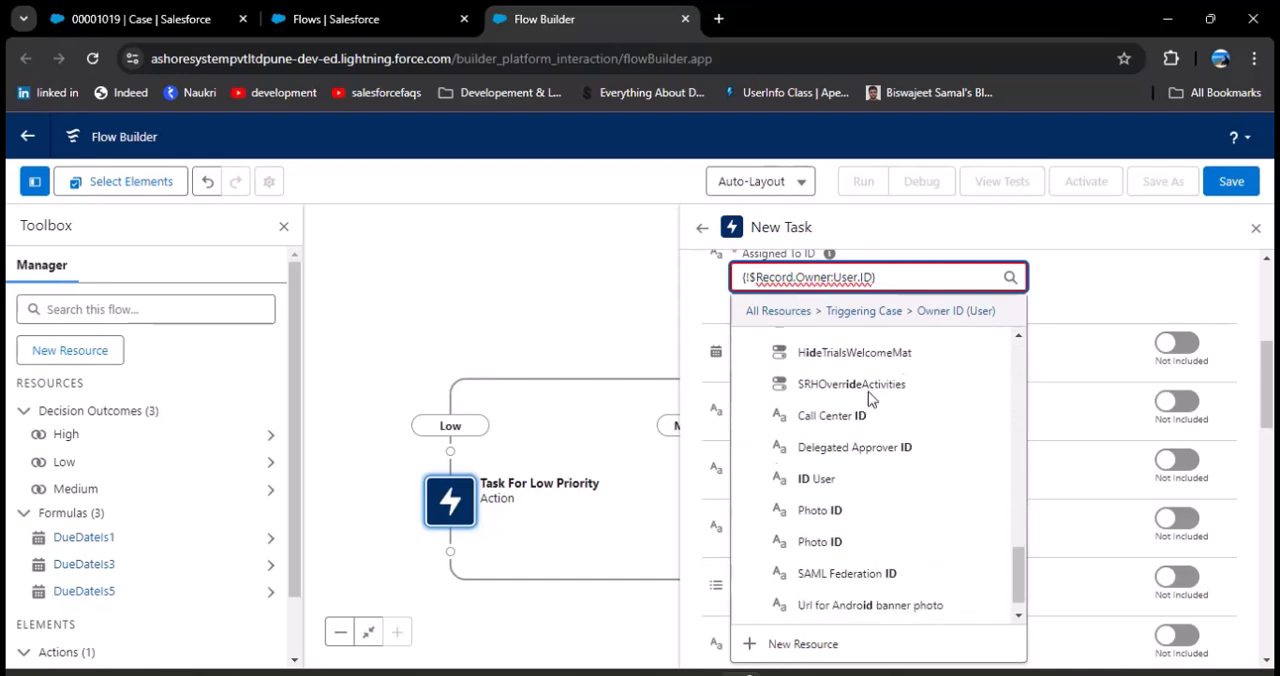
pyautogui.scroll(-1, 871, 400)
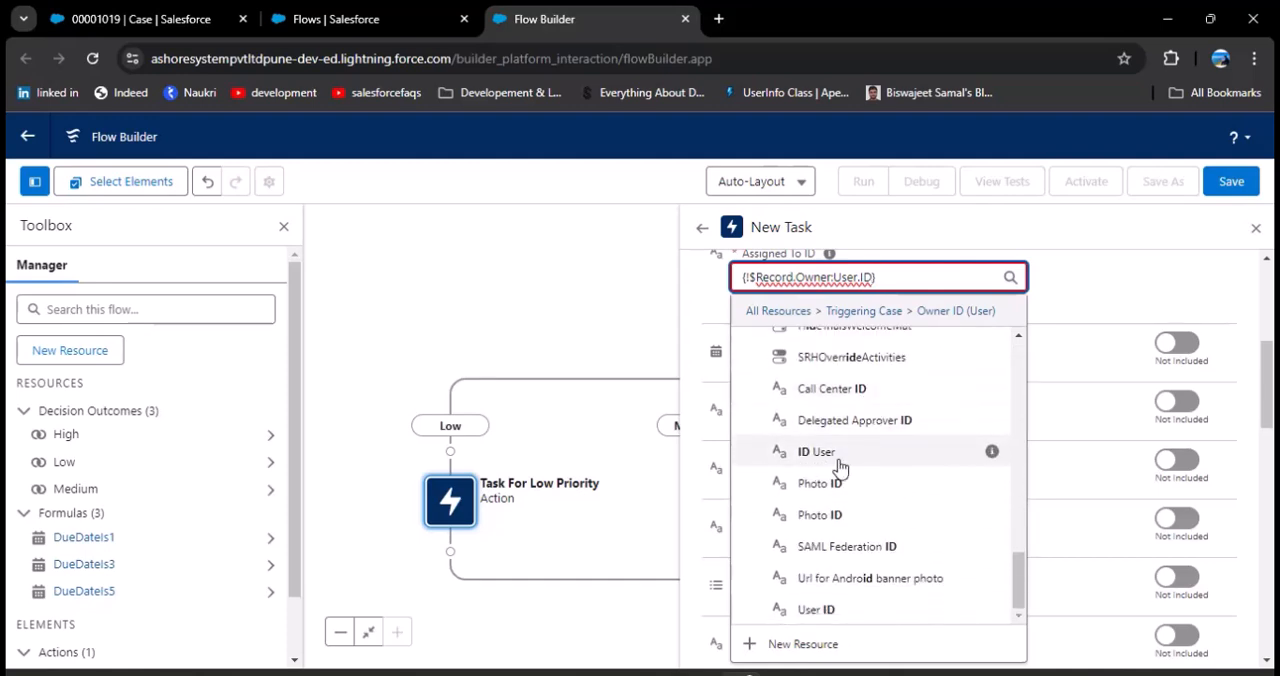
pyautogui.click(841, 456)
# Step: Include the Due Date Only input for the low-priority task and set it to the DueDateIs5 formula
pyautogui.scroll(2, 1001, 386)
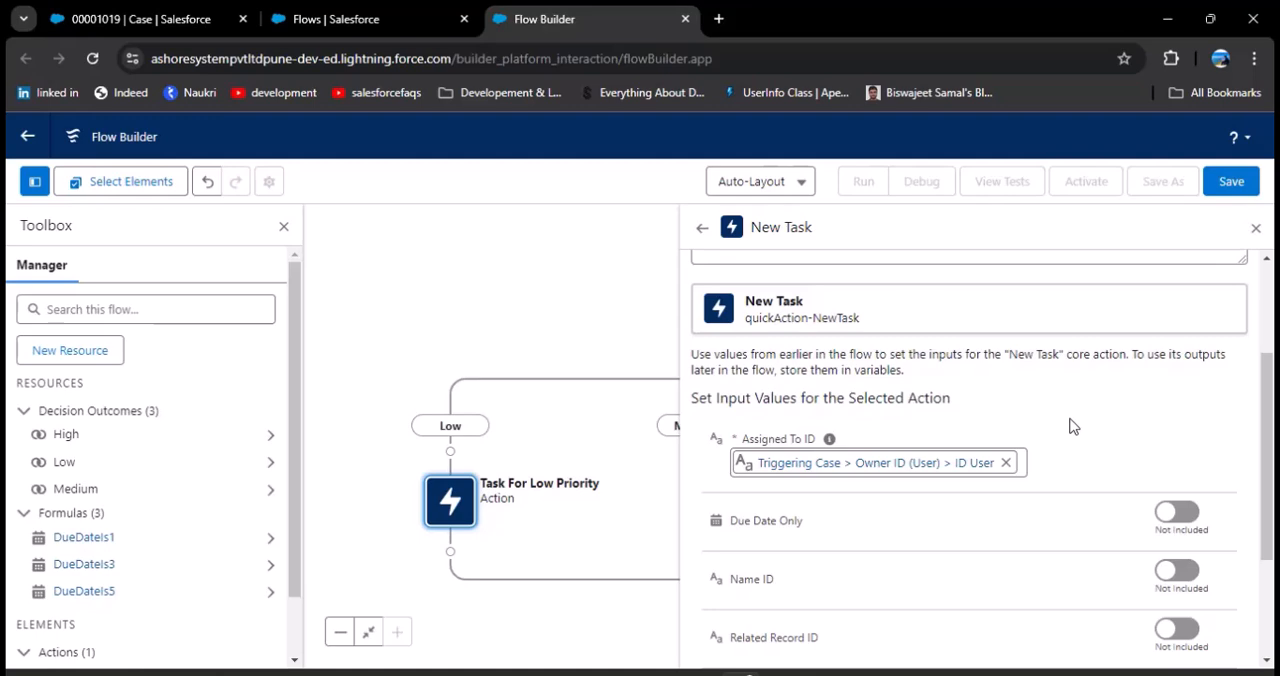
pyautogui.scroll(-1, 1070, 426)
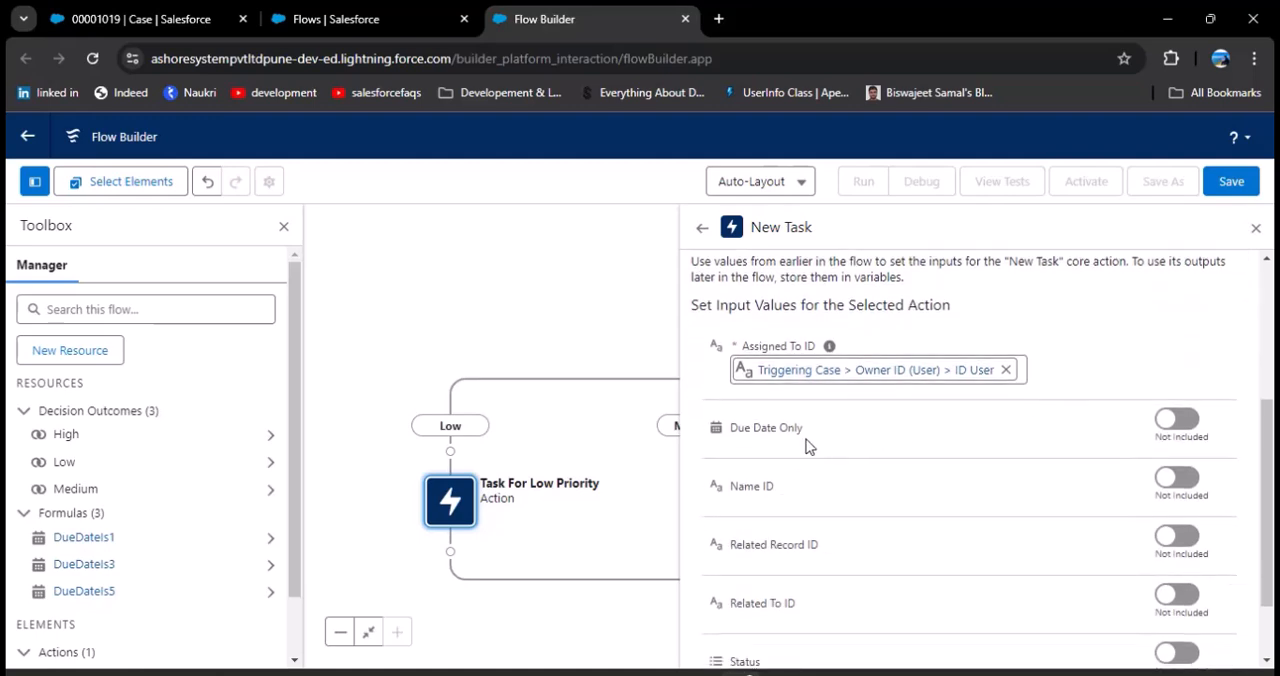
pyautogui.click(1177, 425)
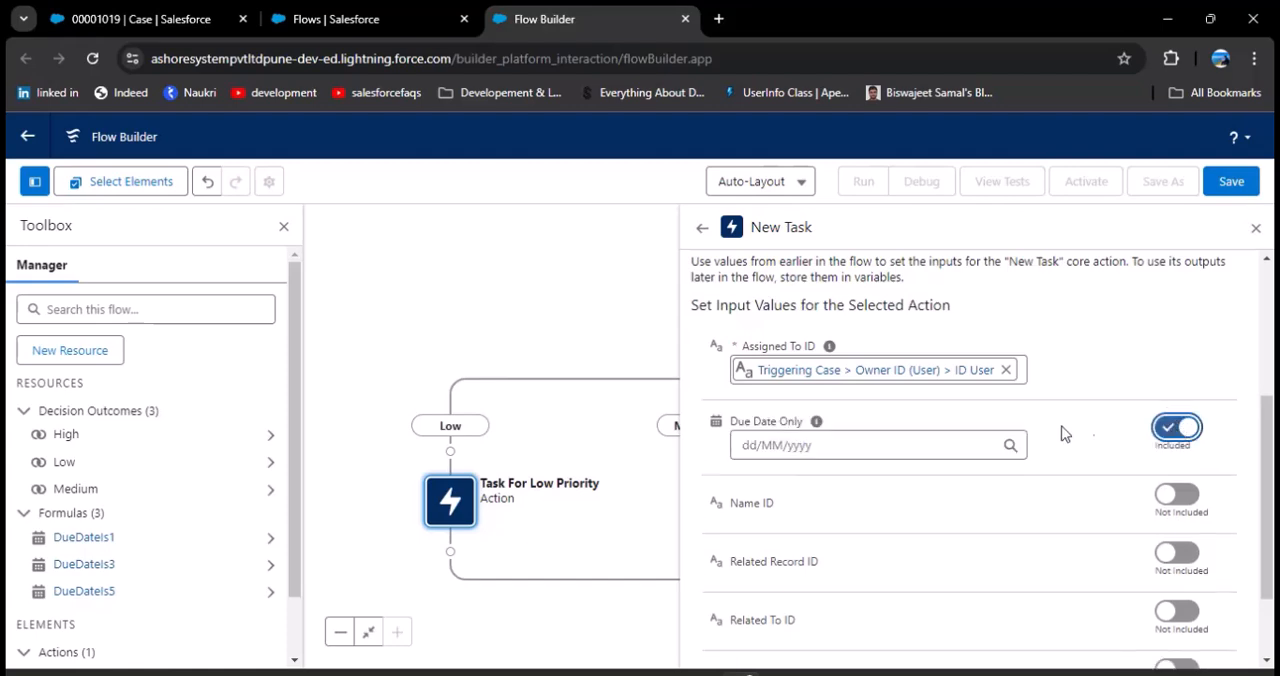
pyautogui.click(914, 447)
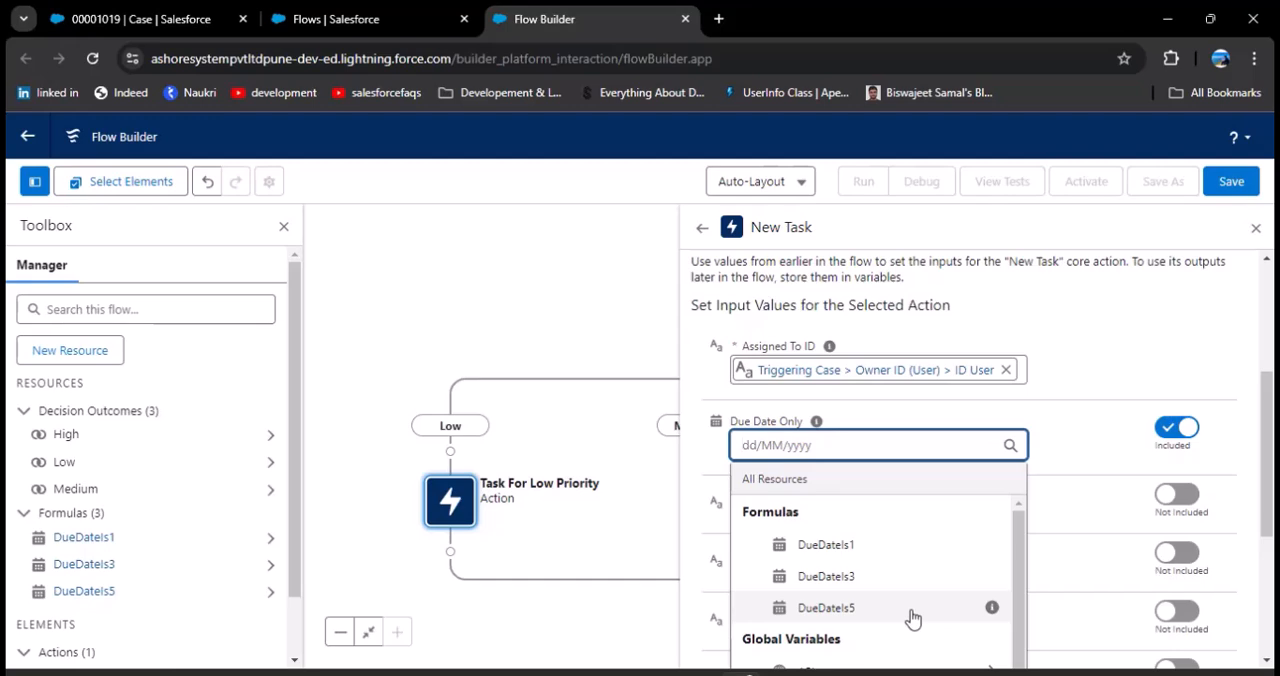
pyautogui.click(842, 614)
# Step: Include the Name ID input and set it to Triggering Case > Contact ID > Contact ID
pyautogui.moveTo(716, 508); pyautogui.dragTo(857, 508)
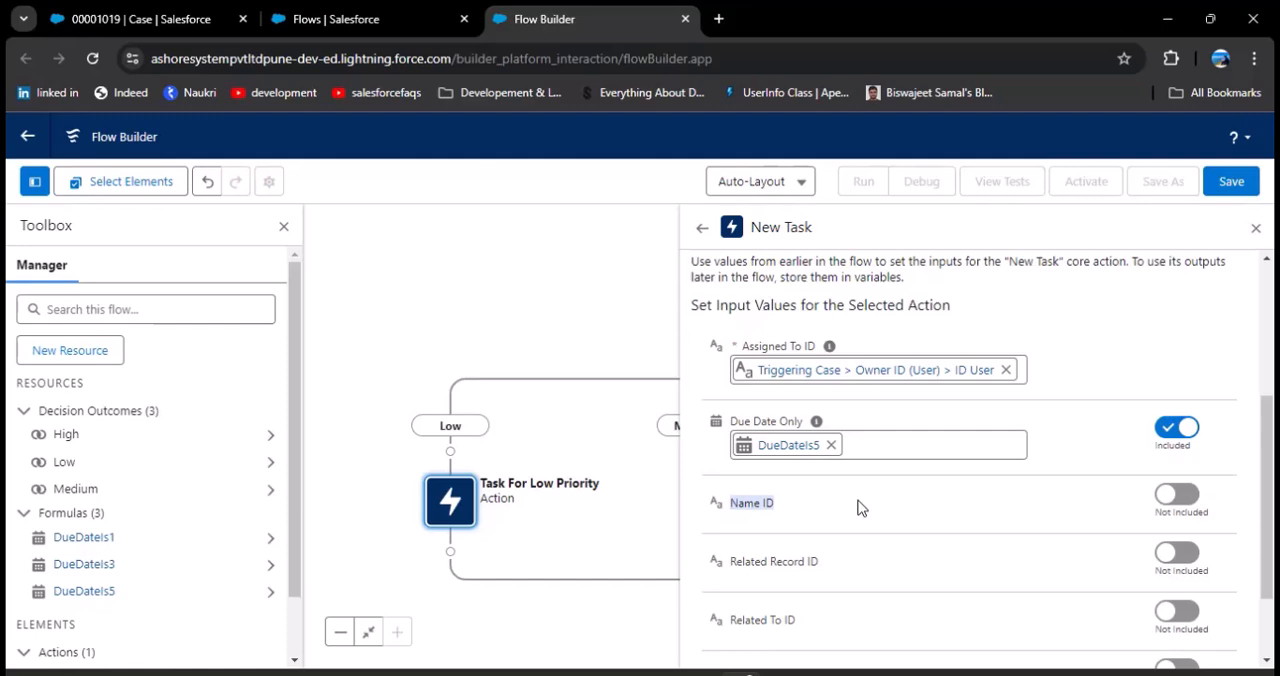
pyautogui.click(835, 512)
pyautogui.click(1176, 494)
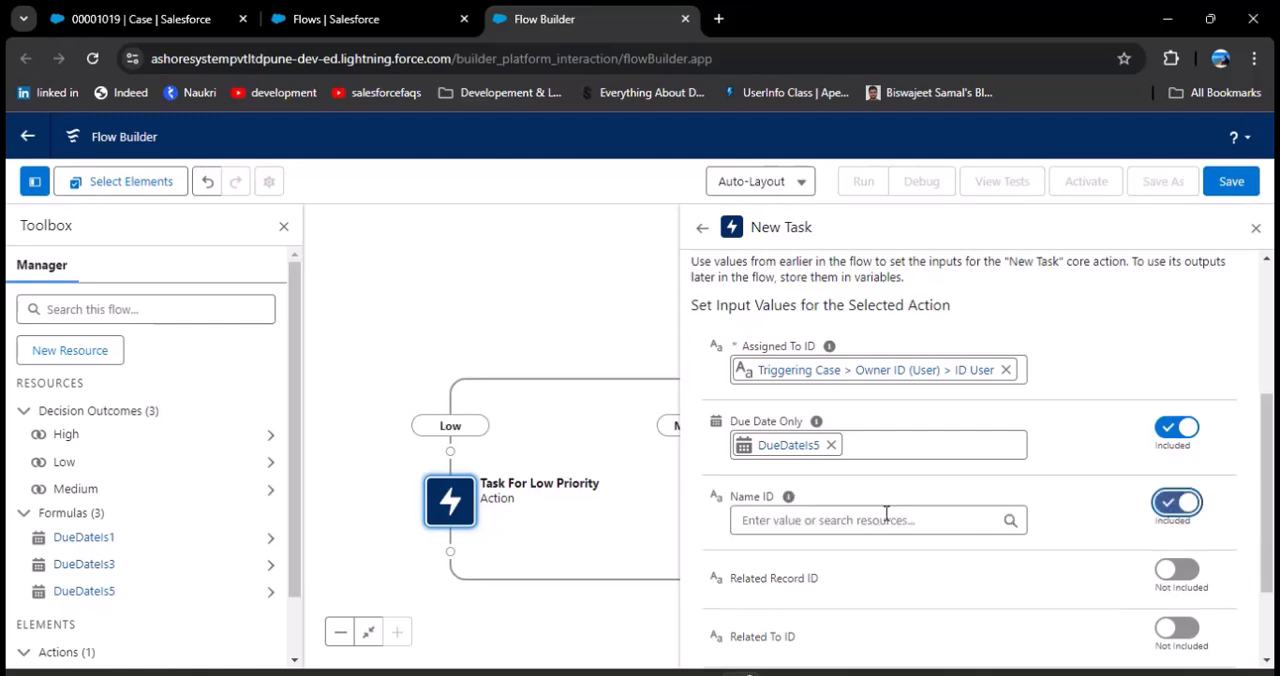
pyautogui.click(868, 521)
pyautogui.scroll(-6, 871, 423)
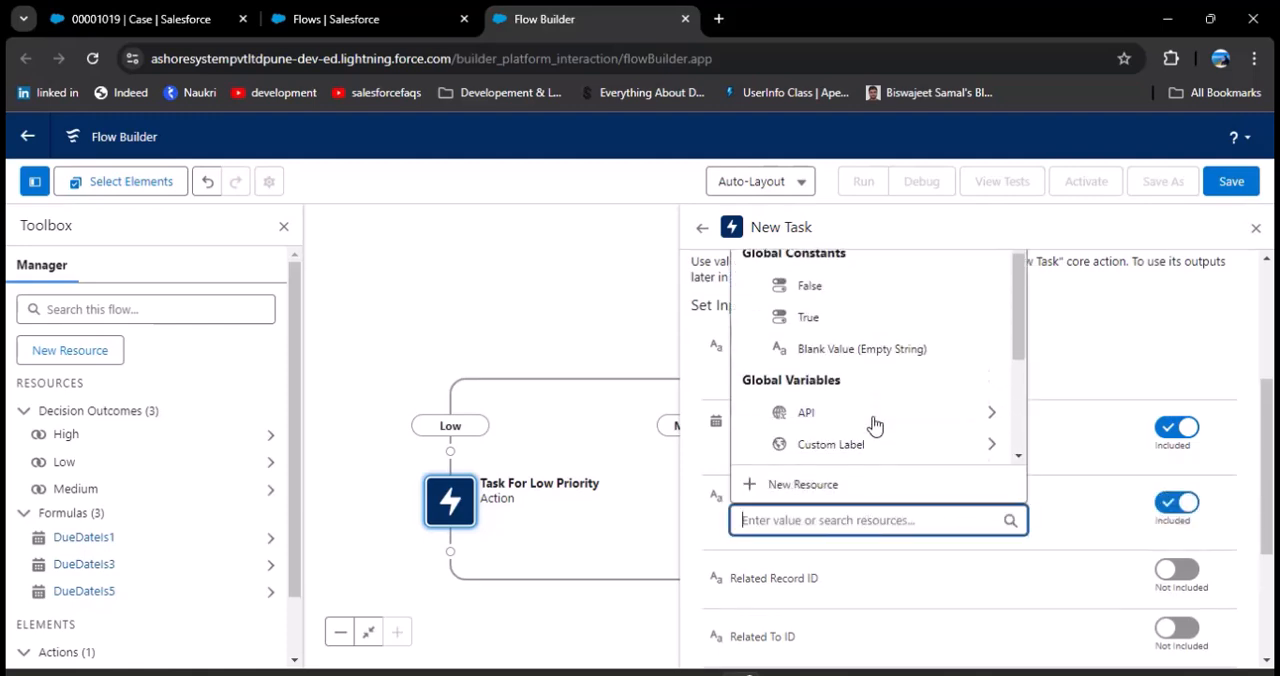
pyautogui.scroll(-1, 871, 418)
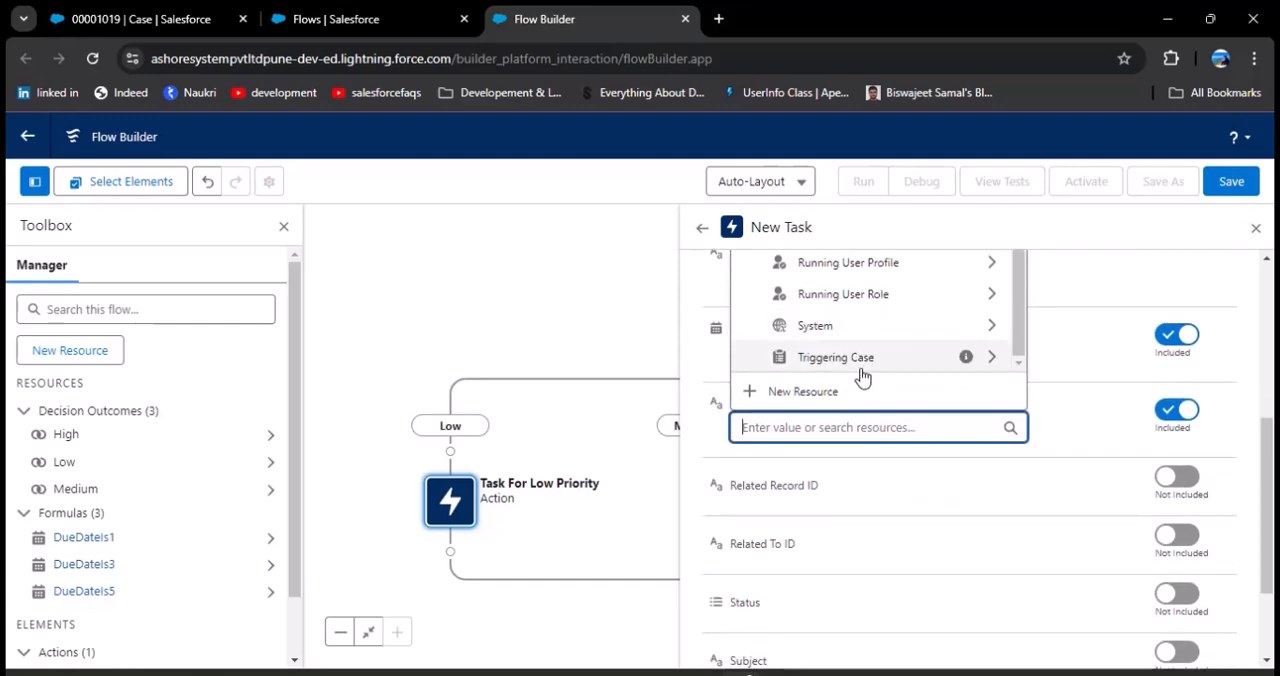
pyautogui.click(860, 372)
pyautogui.scroll(-2, 840, 572)
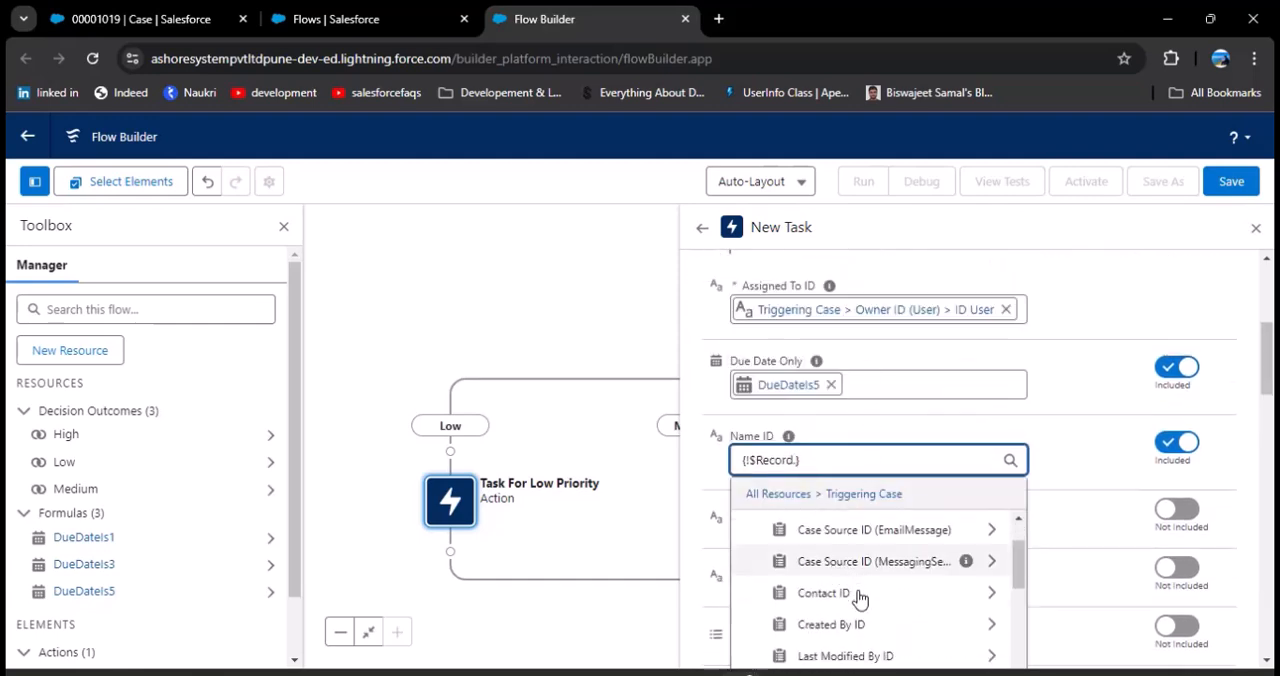
pyautogui.click(845, 602)
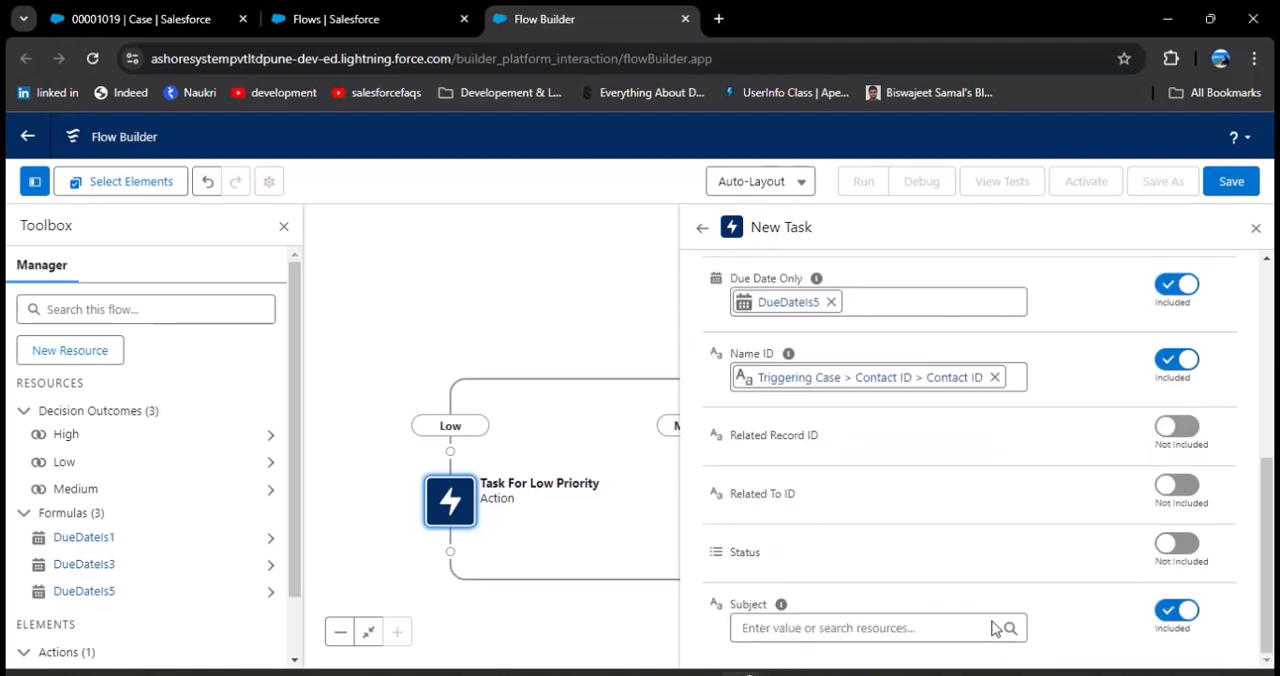
# Step: Set the task's Subject to "Low Priority Case - Solve it within 5 days." and close the action's settings
pyautogui.click(915, 625)
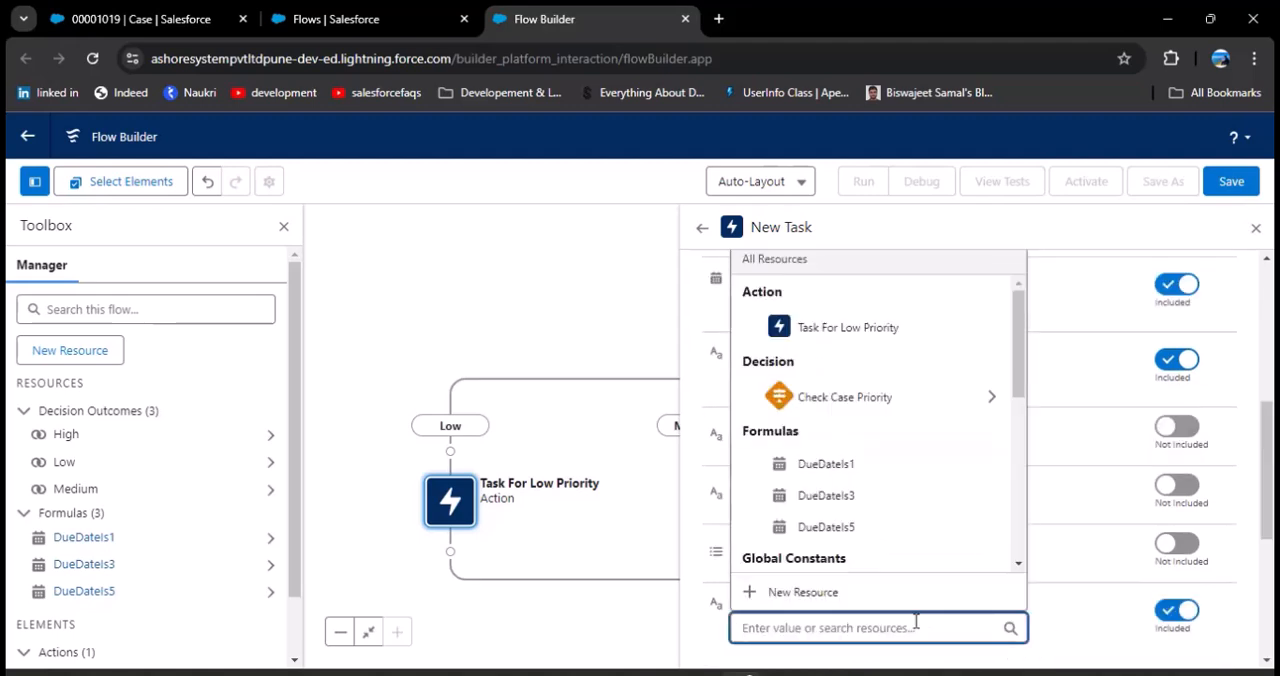
pyautogui.write('Low')
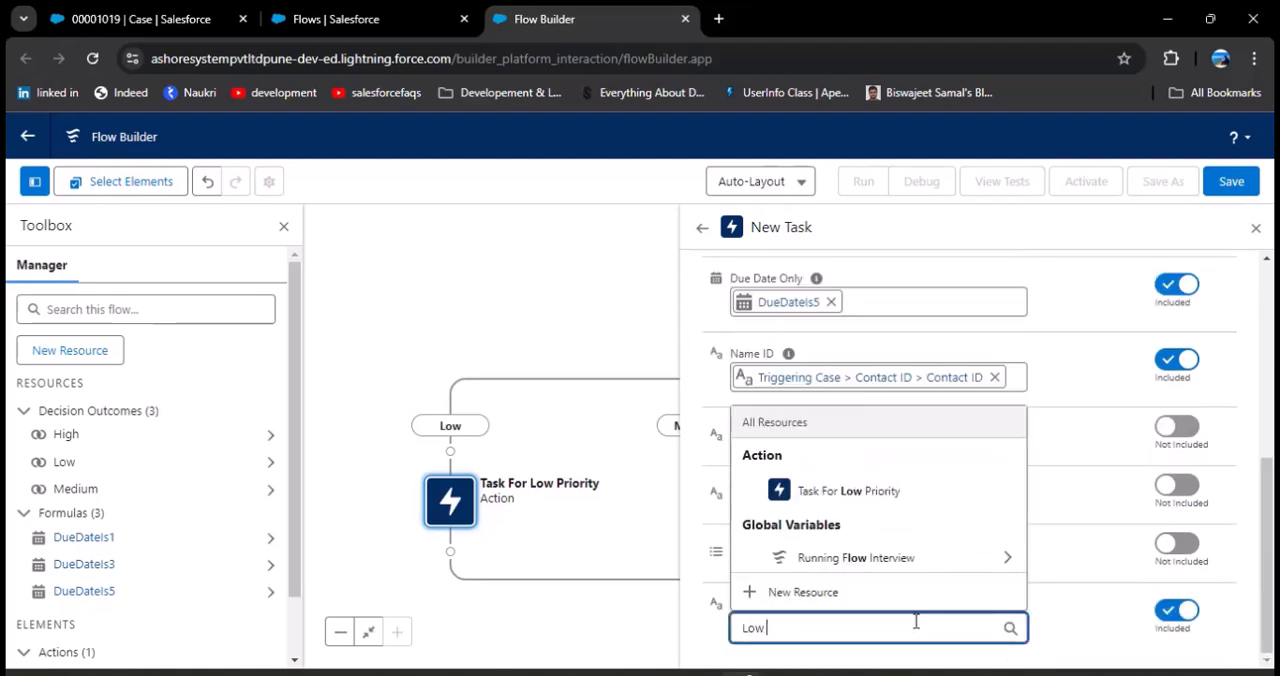
pyautogui.write(' Priority Cas')
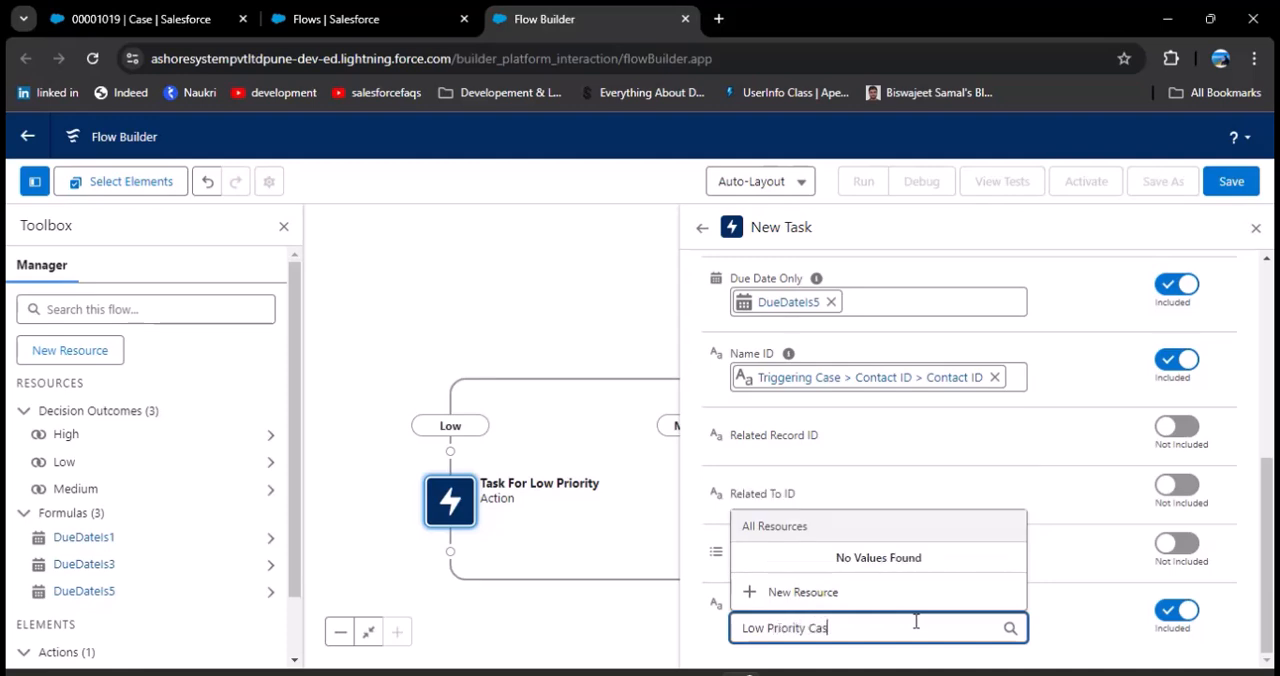
pyautogui.write('e - Solve it within 5 days.')
pyautogui.click(1070, 626)
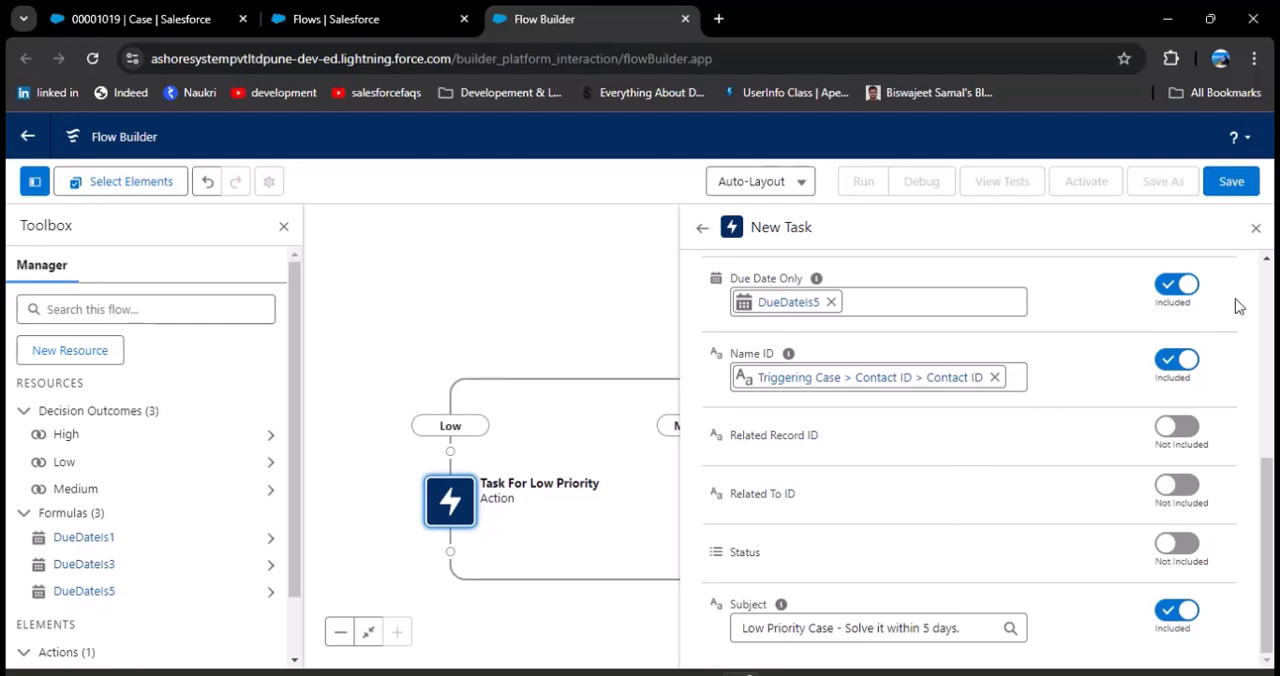
pyautogui.click(1256, 229)
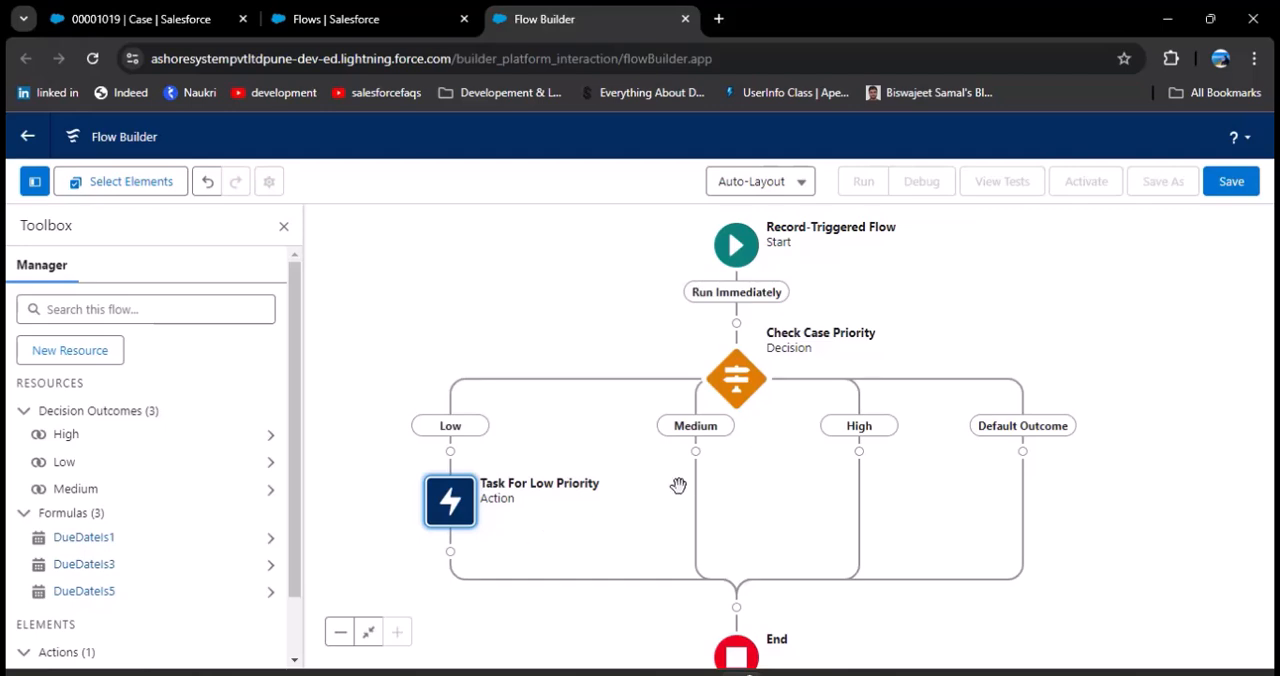
# Step: Add one Action element on the Medium branch and another on the High branch
pyautogui.click(696, 452)
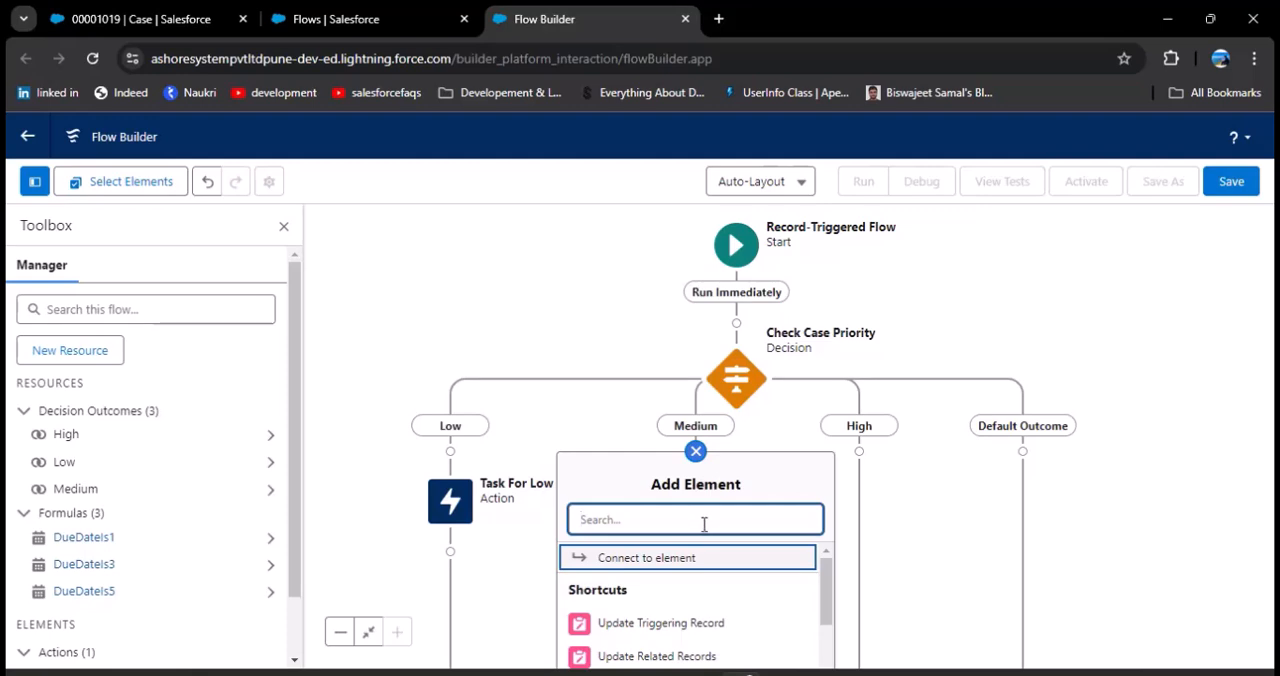
pyautogui.write('act')
pyautogui.click(646, 566)
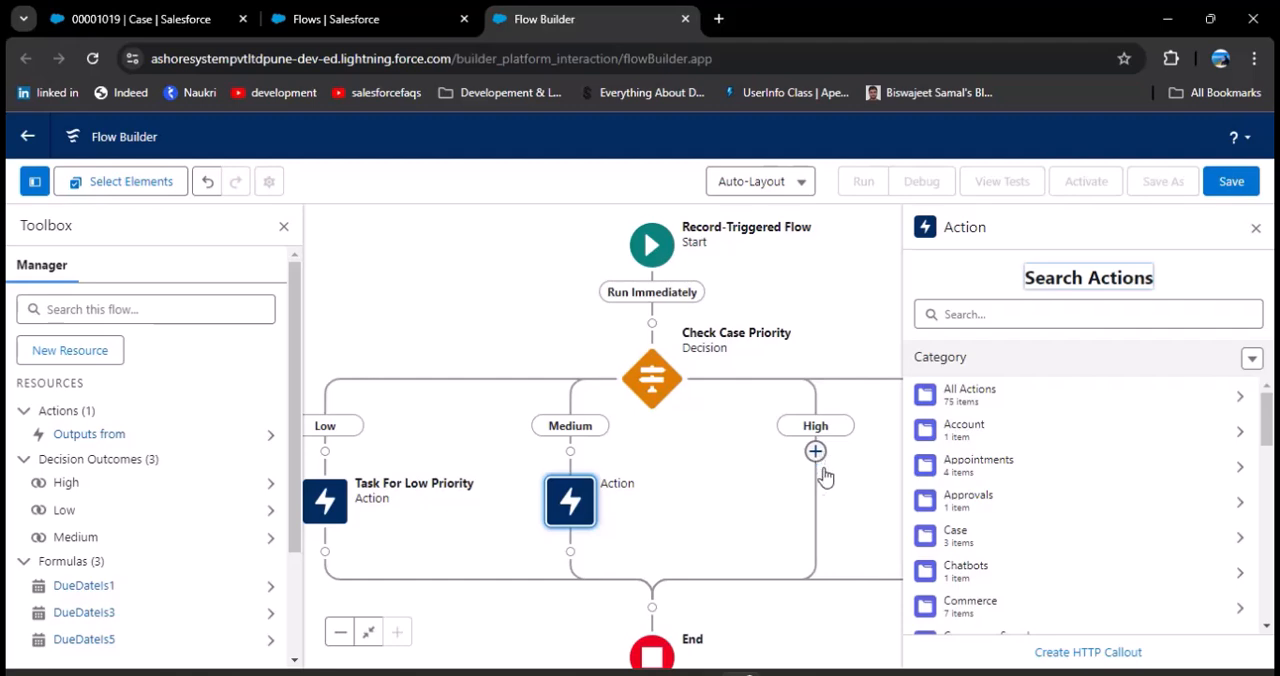
pyautogui.click(815, 452)
pyautogui.write('Acti')
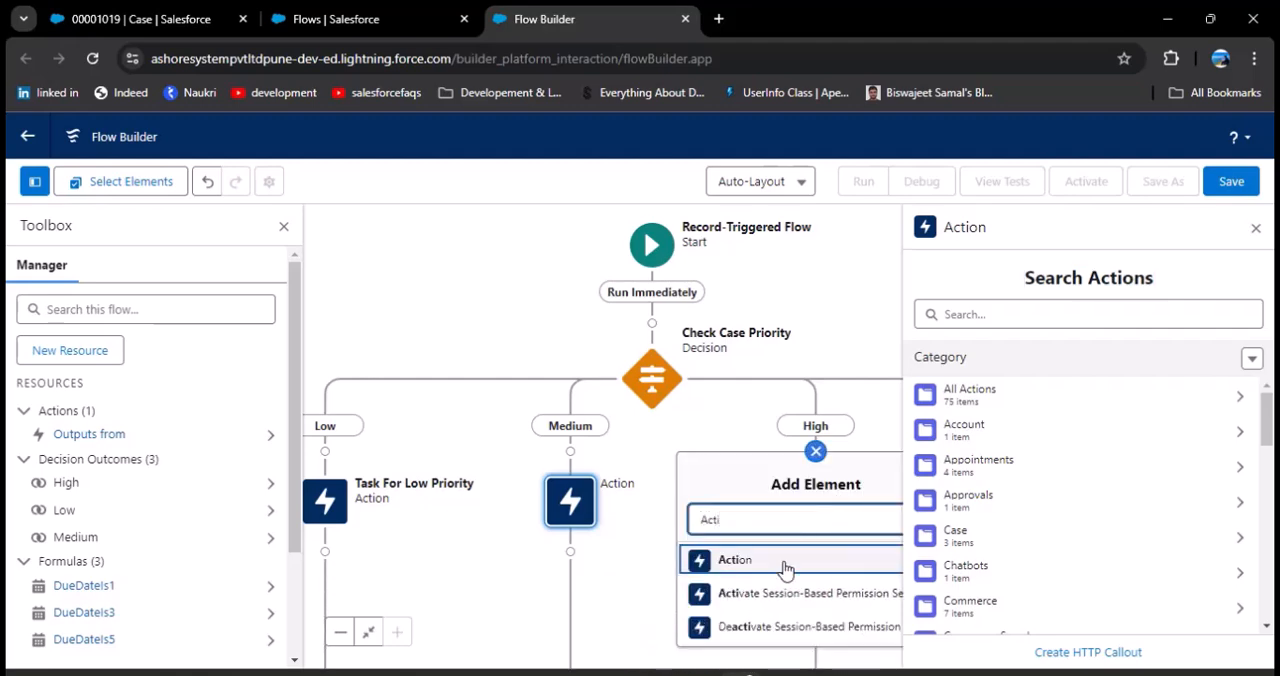
pyautogui.click(678, 558)
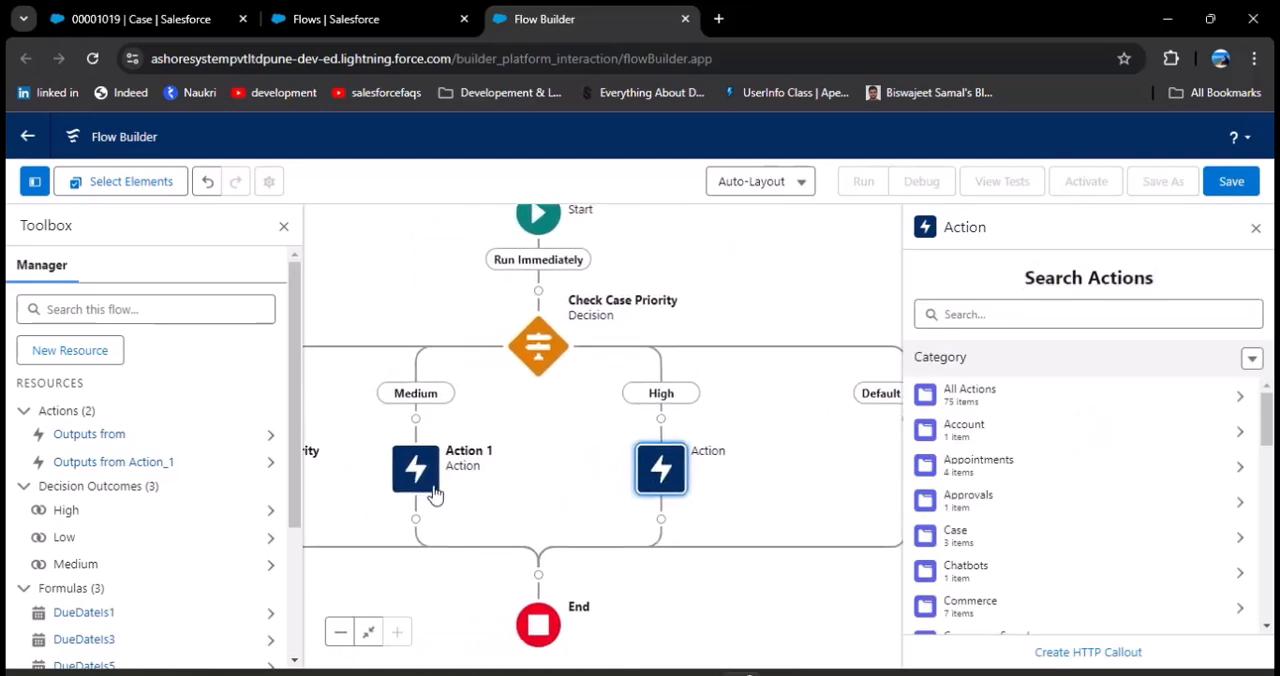
# Step: Set the Medium branch's action to the New Task quick action
pyautogui.click(435, 487)
pyautogui.click(1013, 332)
pyautogui.click(1009, 313)
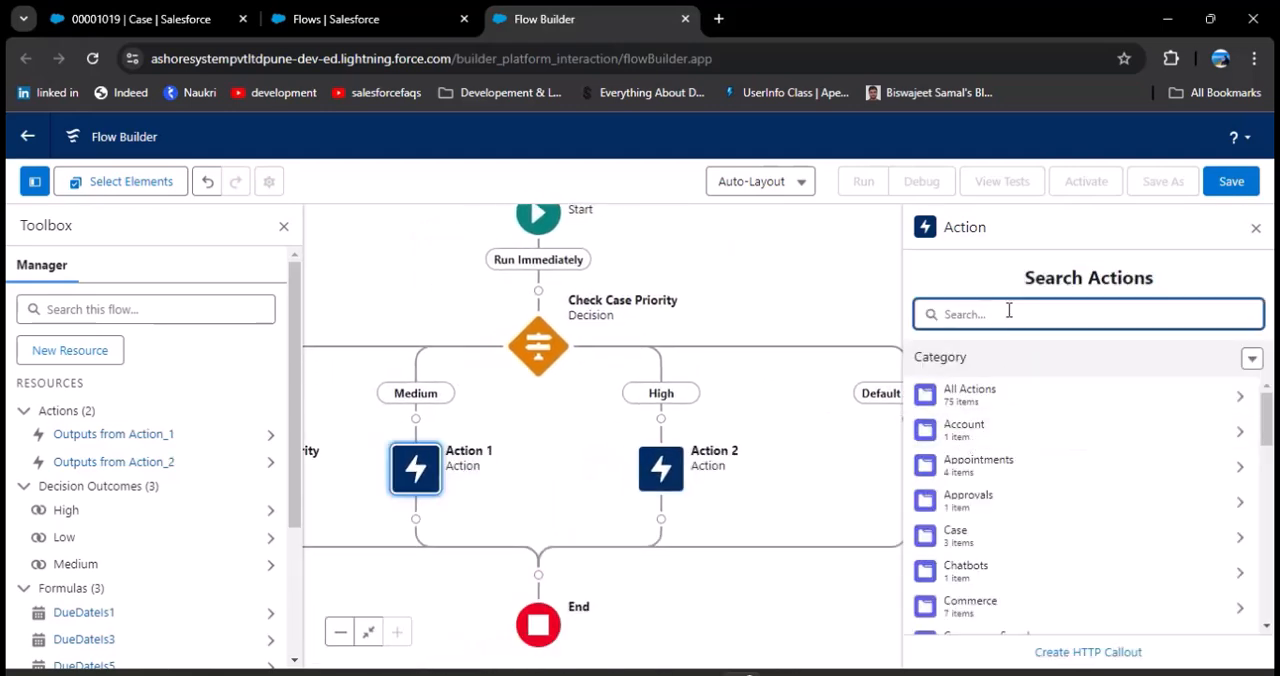
pyautogui.write('ew Task')
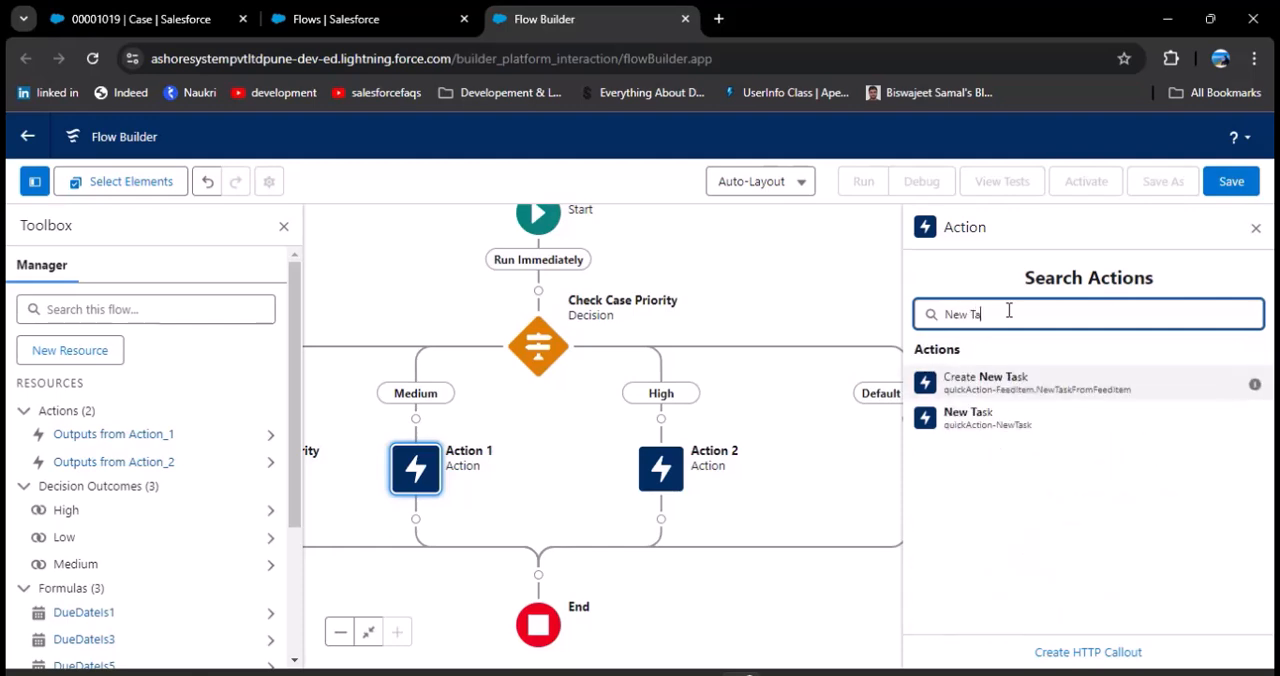
pyautogui.click(1068, 436)
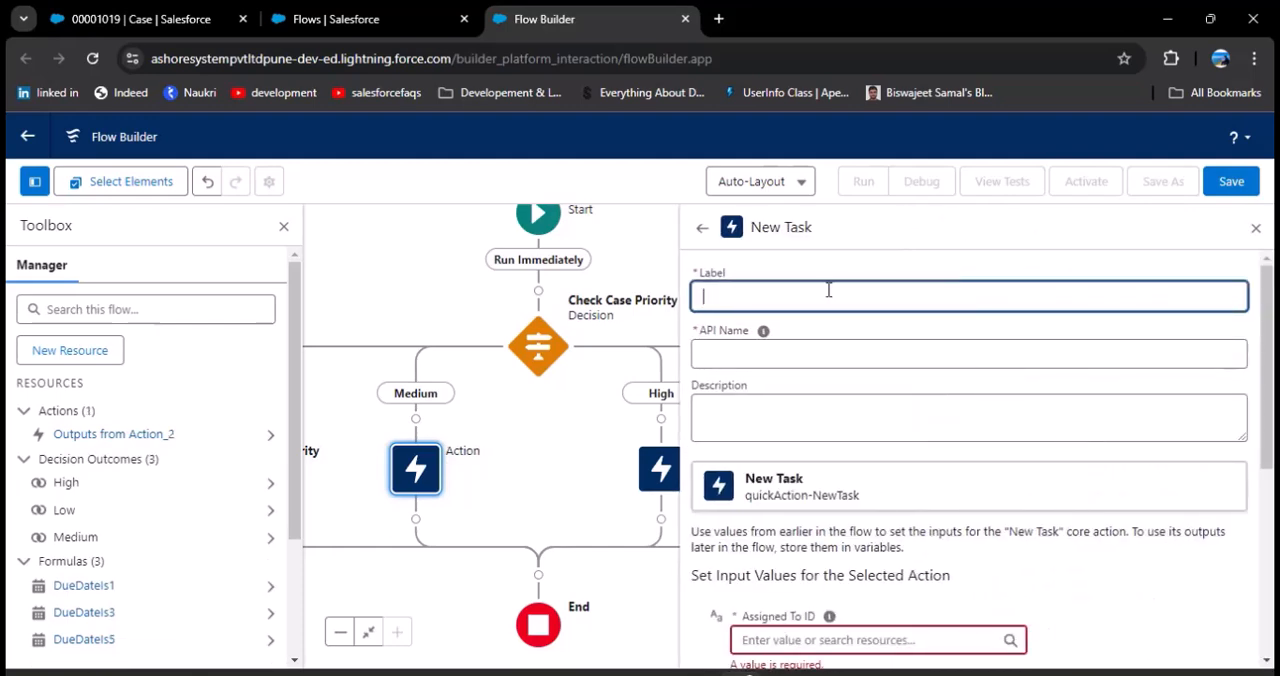
# Step: Label the Medium branch's action "Task for Medium Priority" and let its API name fill in
pyautogui.click(828, 290)
pyautogui.write('Task for Medidum Prior')
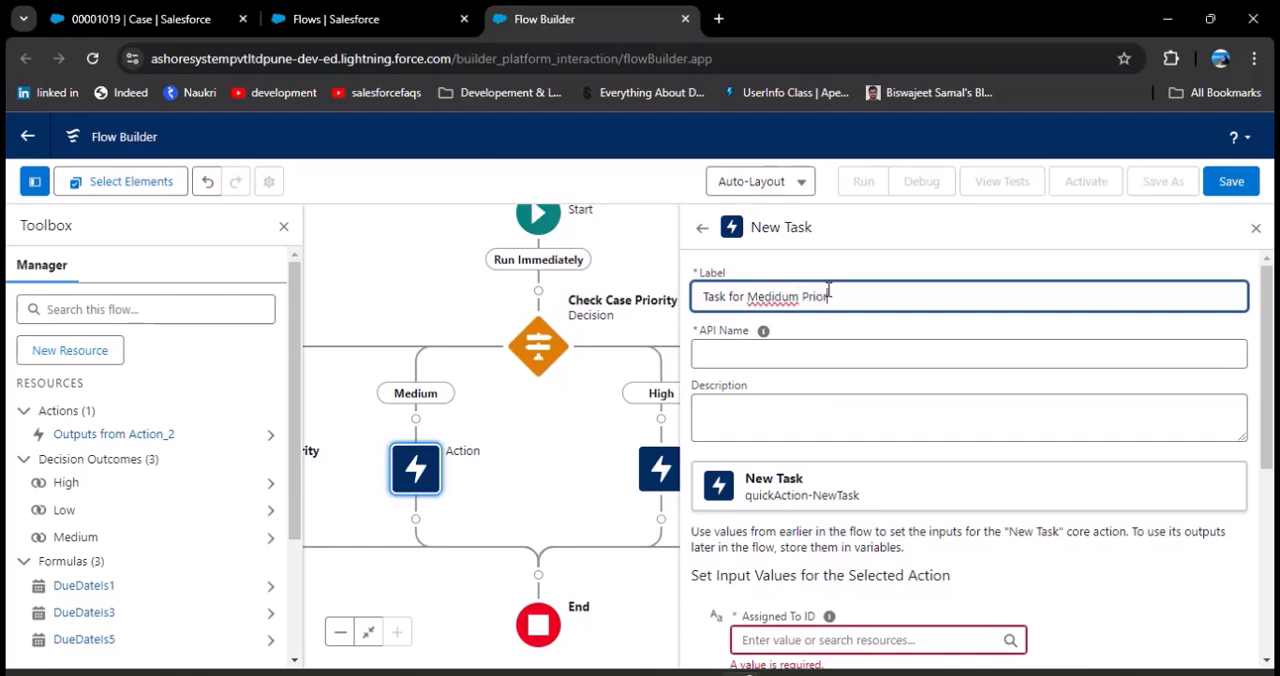
pyautogui.doubleClick(757, 296)
pyautogui.write('Medium')
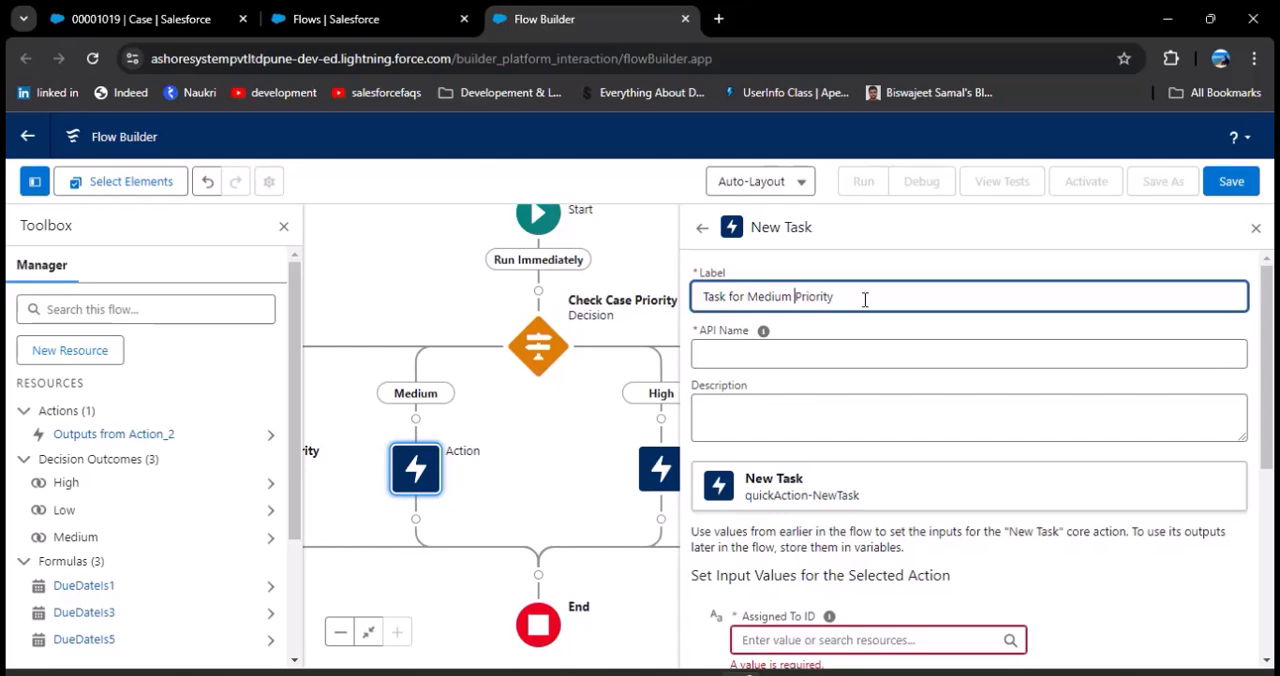
pyautogui.click(843, 354)
# Step: Set the medium-priority task's Assigned To ID to Triggering Case > Owner ID
pyautogui.scroll(-3, 845, 356)
pyautogui.click(850, 443)
pyautogui.scroll(-3, 849, 520)
pyautogui.scroll(-3, 873, 624)
pyautogui.click(835, 522)
pyautogui.scroll(-3, 850, 560)
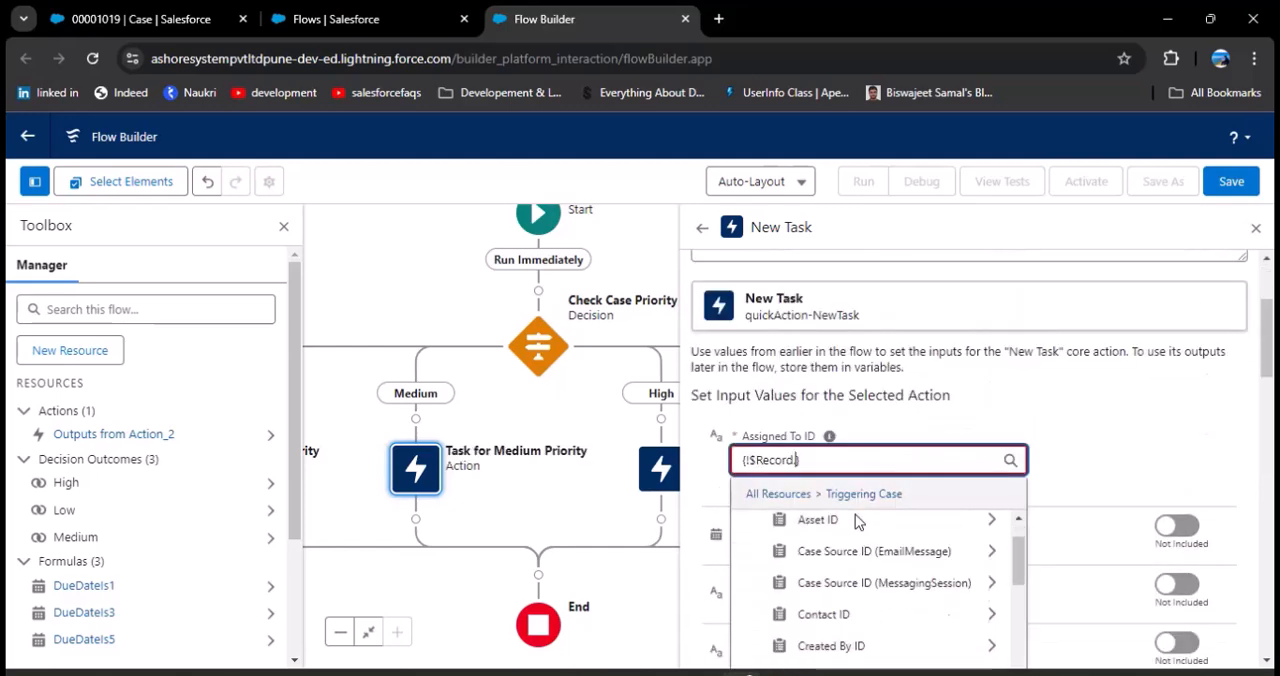
pyautogui.scroll(3, 848, 580)
pyautogui.scroll(-5, 855, 595)
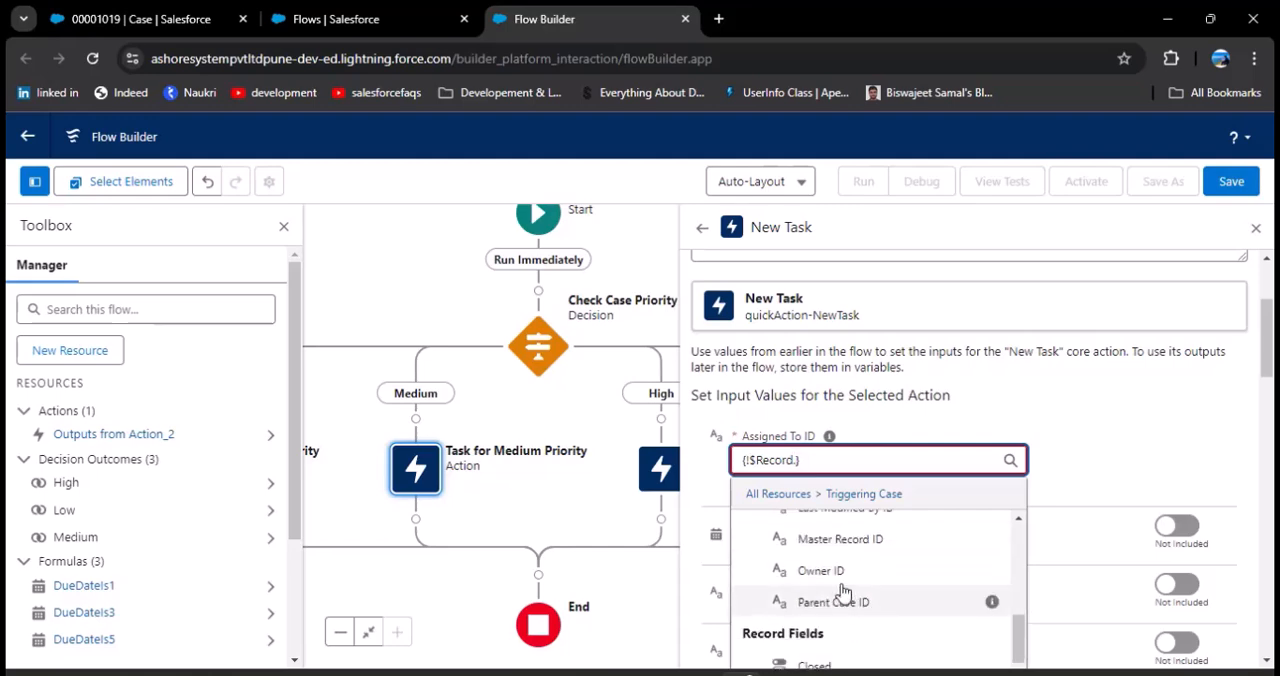
pyautogui.click(836, 578)
# Step: Include the Due Date Only input for the medium-priority task and set it to the DueDateIs3 formula
pyautogui.scroll(-2, 1046, 431)
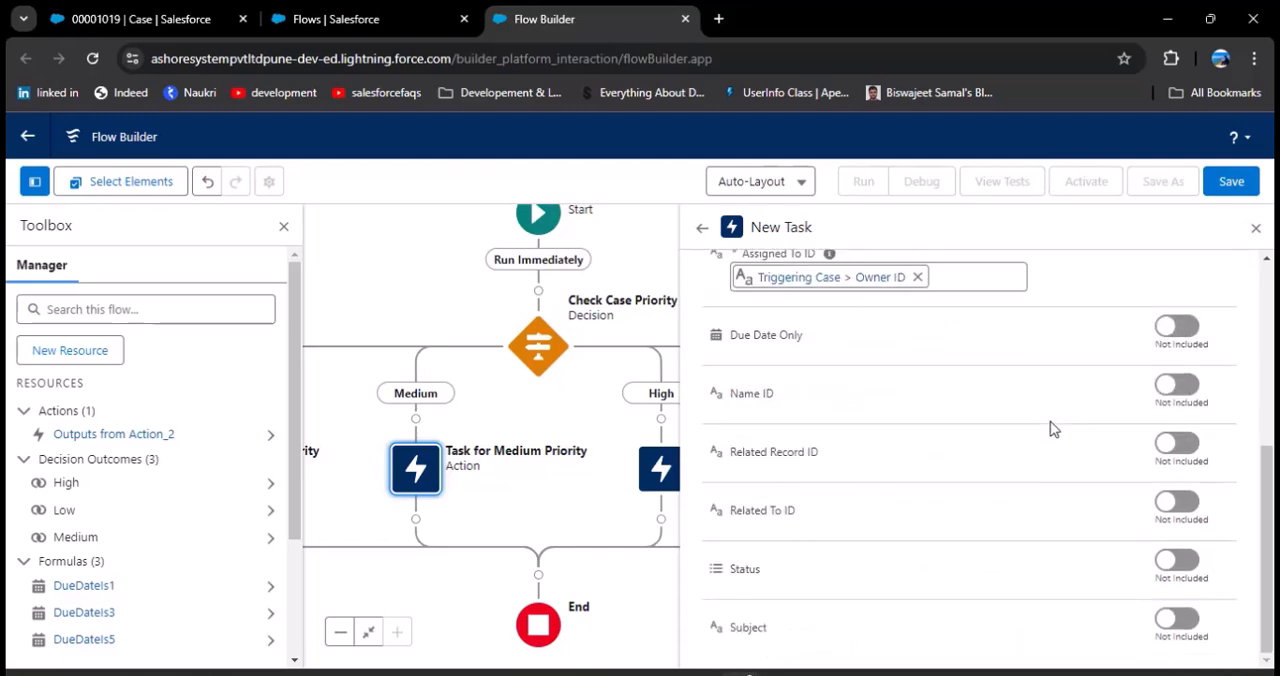
pyautogui.click(1170, 336)
pyautogui.click(893, 355)
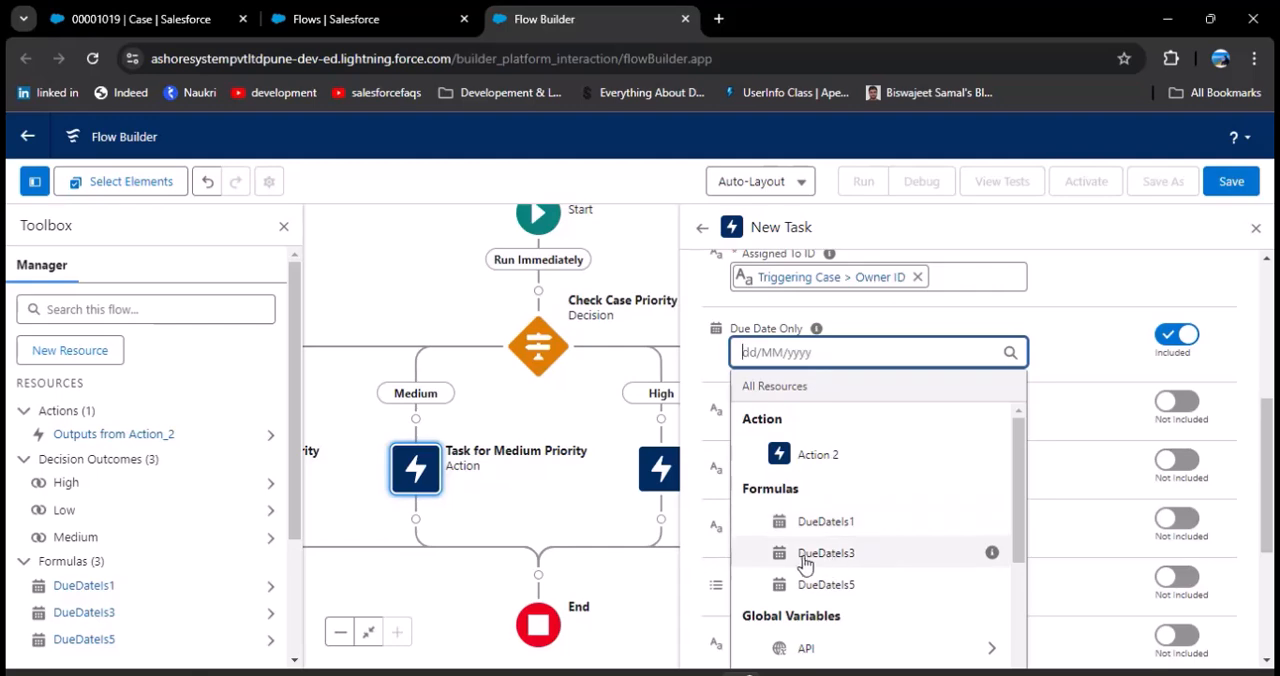
pyautogui.click(868, 560)
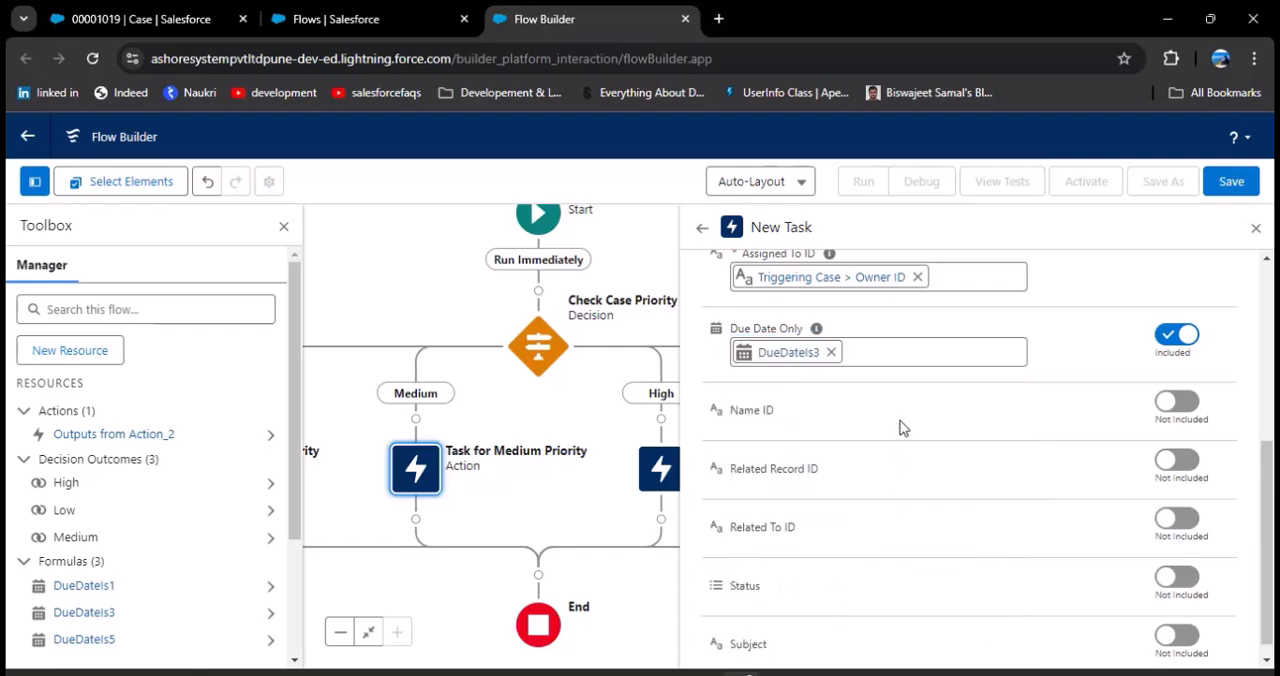
# Step: Include the medium-priority task's Name ID input and set it to Triggering Case > Contact ID > Contact ID
pyautogui.scroll(-1, 900, 430)
pyautogui.click(1170, 388)
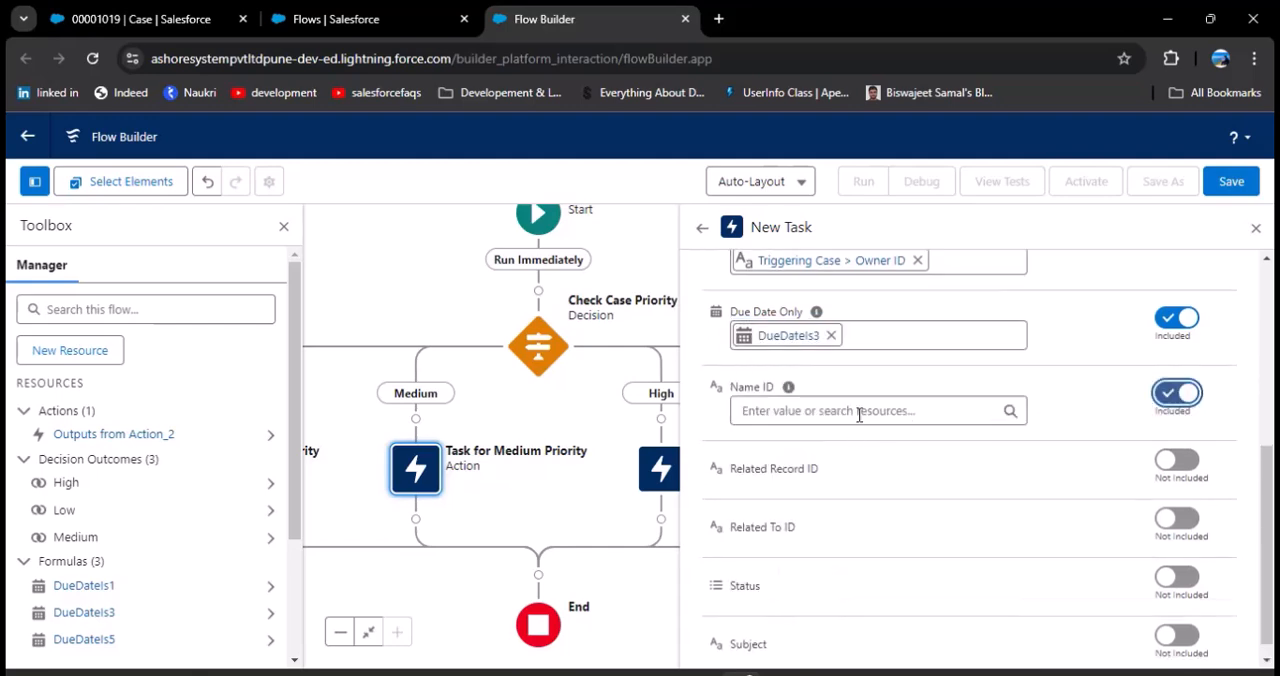
pyautogui.click(946, 410)
pyautogui.scroll(-10, 894, 594)
pyautogui.click(870, 646)
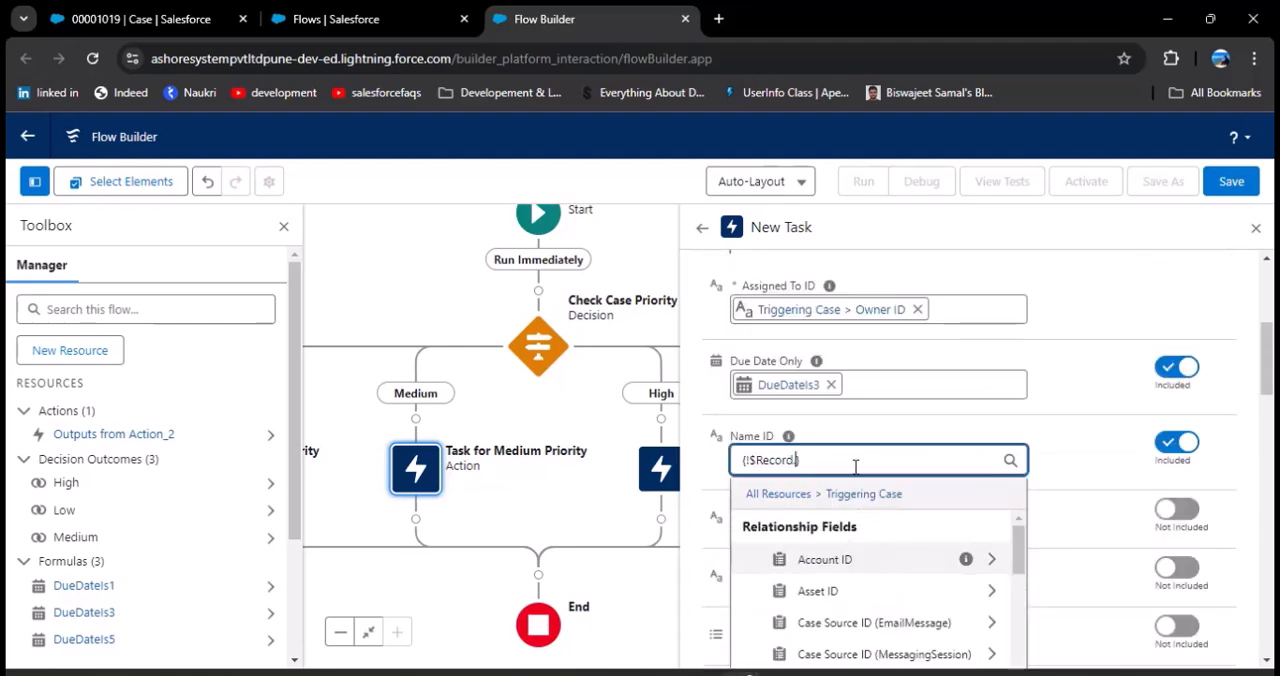
pyautogui.scroll(-3, 866, 585)
pyautogui.scroll(2, 880, 580)
pyautogui.click(848, 594)
pyautogui.scroll(-10, 852, 590)
pyautogui.scroll(10, 858, 590)
pyautogui.scroll(-2, 880, 590)
pyautogui.scroll(2, 850, 550)
pyautogui.click(854, 538)
# Step: Include the medium-priority task's Subject, enter text starting with "Medium Priority Case - Solve within", and close the action's settings
pyautogui.scroll(-3, 880, 494)
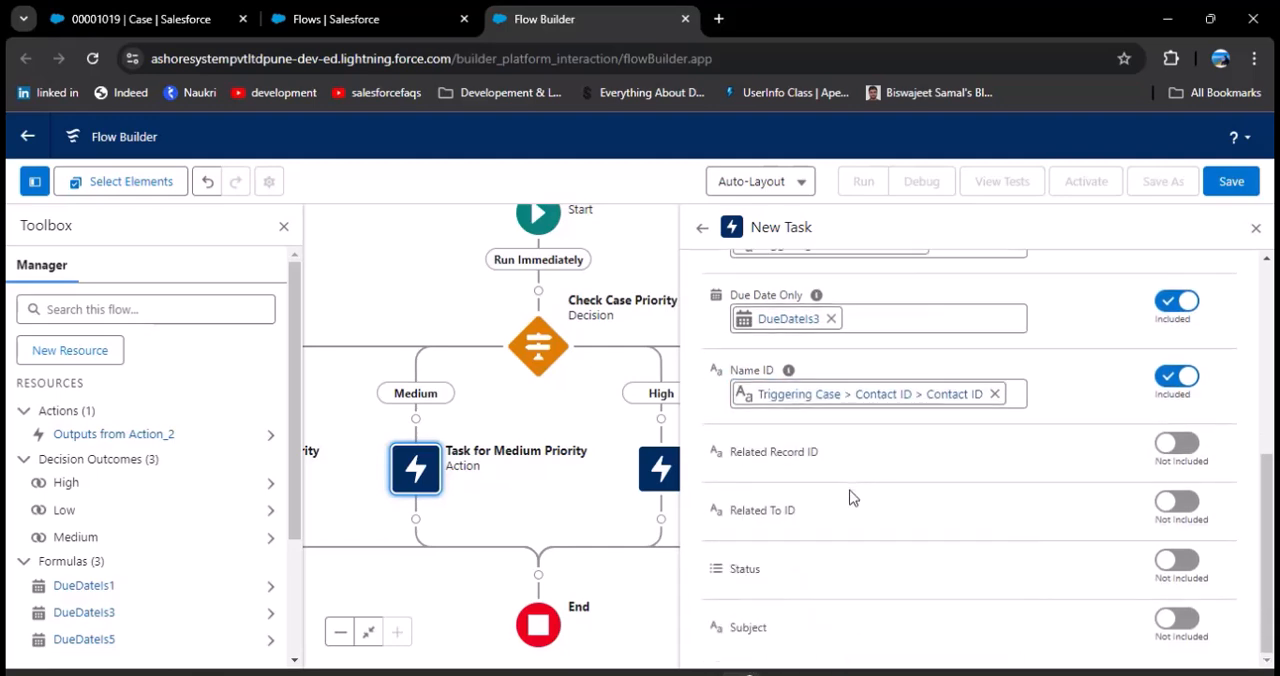
pyautogui.click(1177, 632)
pyautogui.scroll(-1, 900, 620)
pyautogui.click(884, 625)
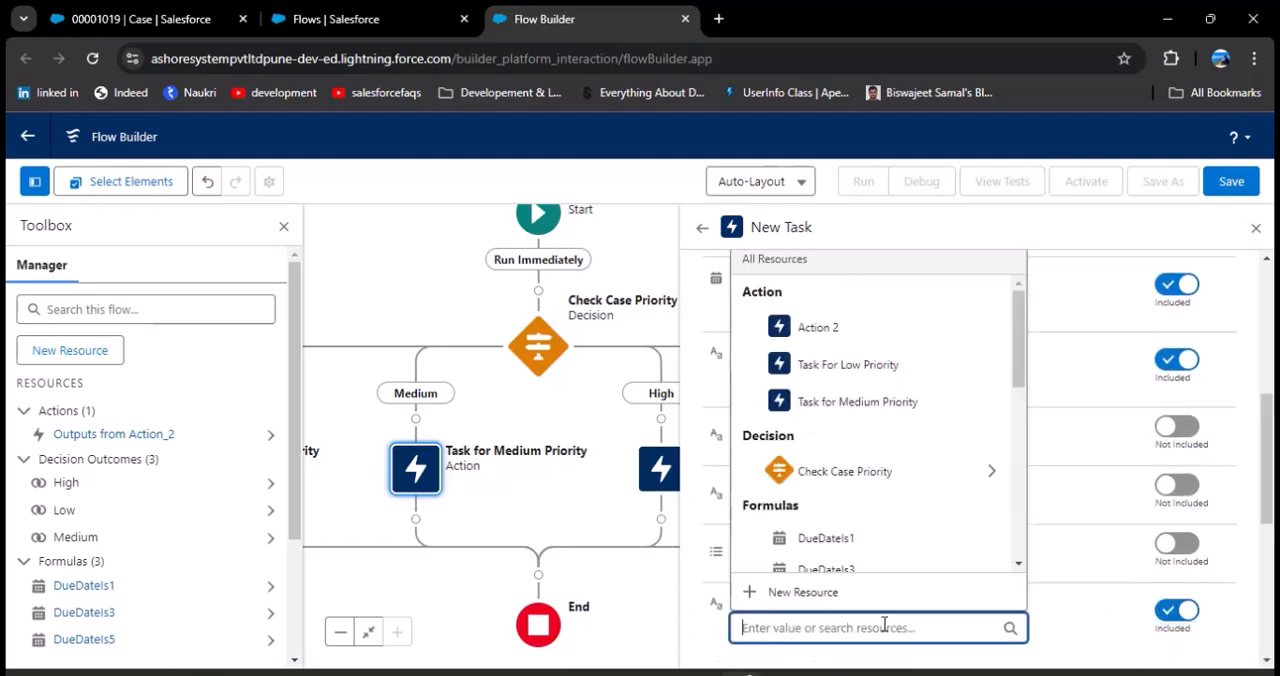
pyautogui.write('Me')
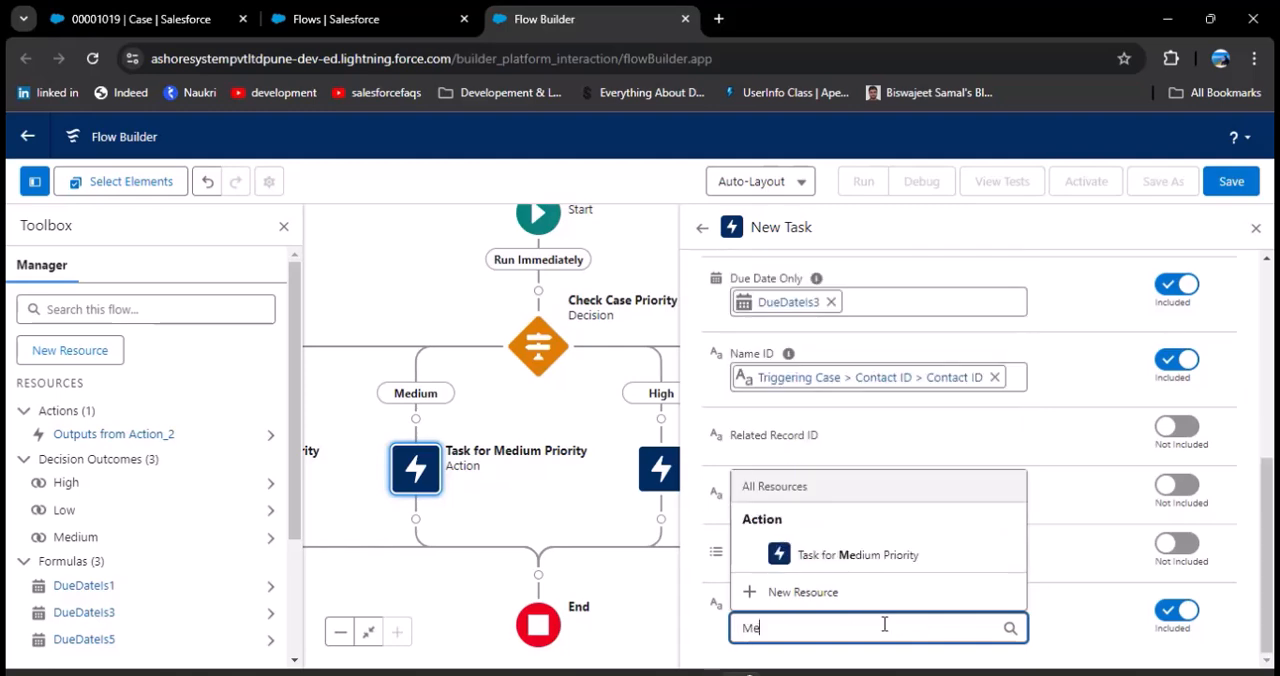
pyautogui.write('dium Priority')
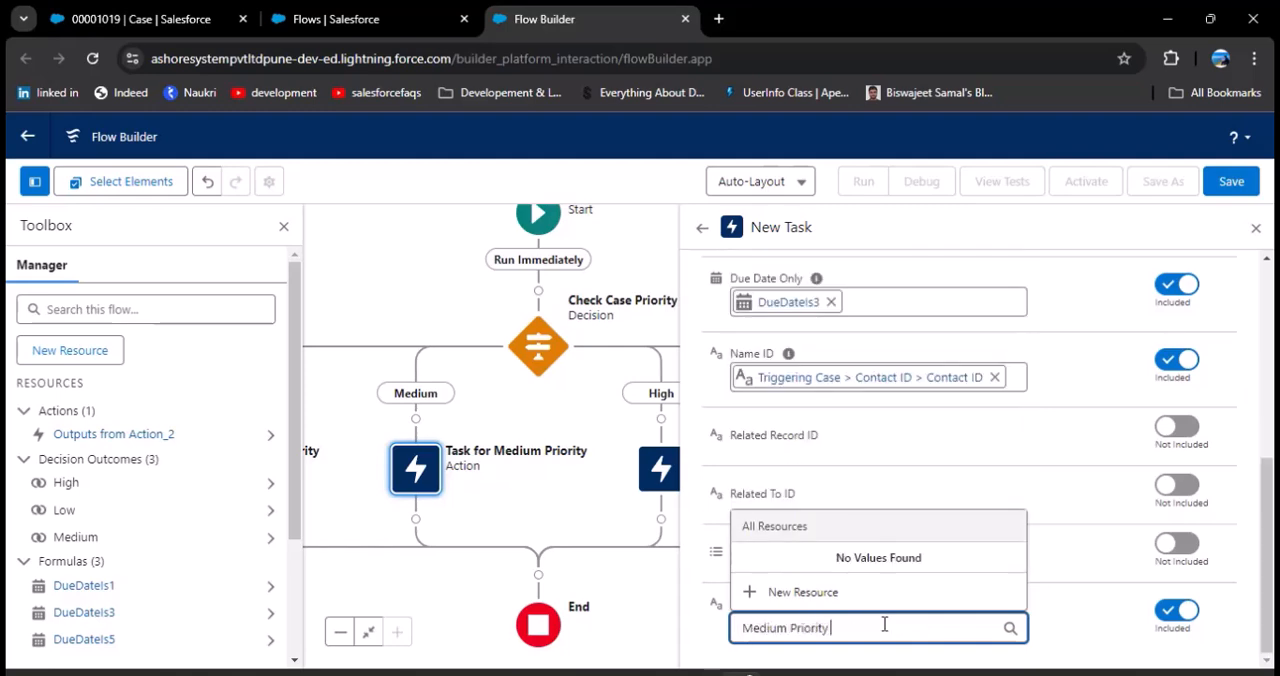
pyautogui.write(' Case - Solve within 3 days')
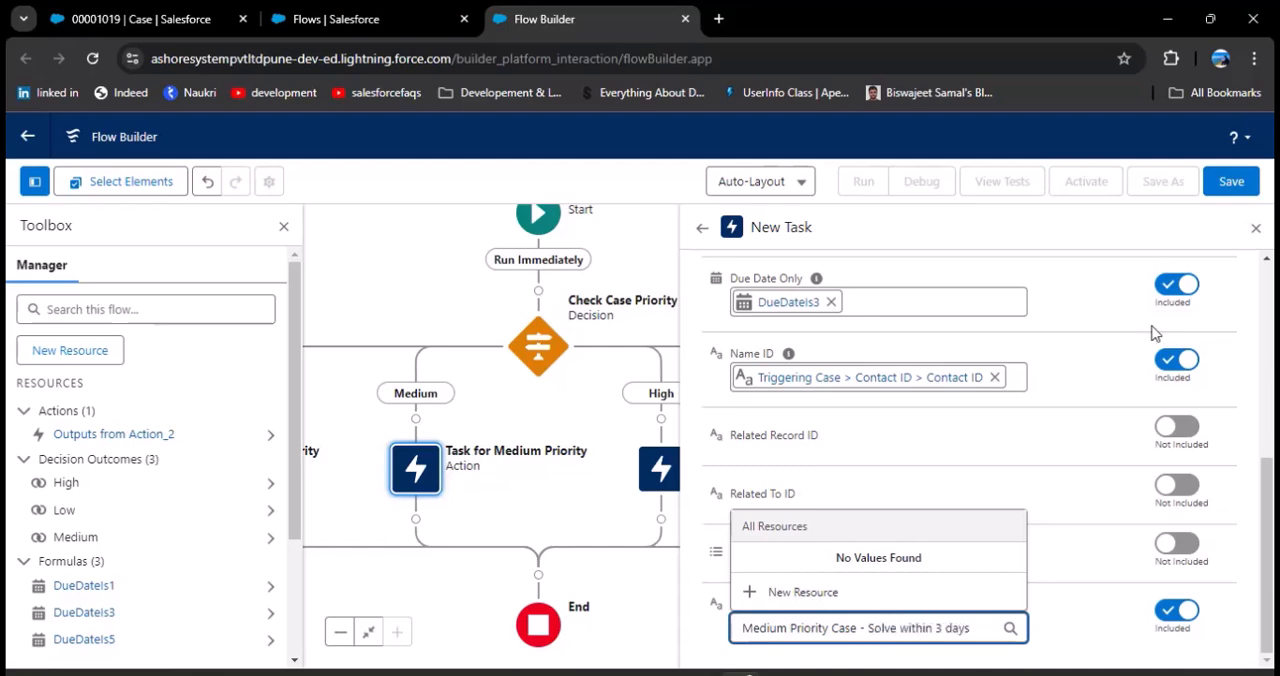
pyautogui.click(1256, 228)
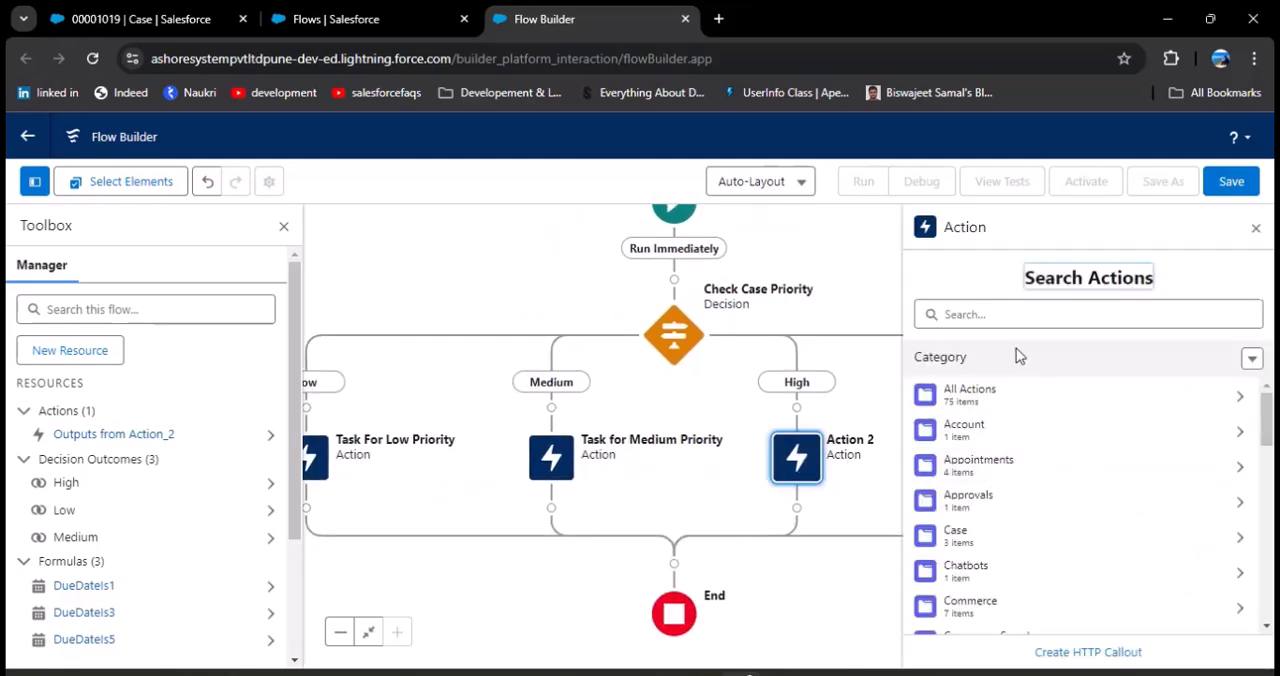
# Step: Set the High branch's action to the New Task quick action and label it "Task for High Priority"
pyautogui.write('New Task')
pyautogui.click(950, 420)
pyautogui.write('Task for High Priot')
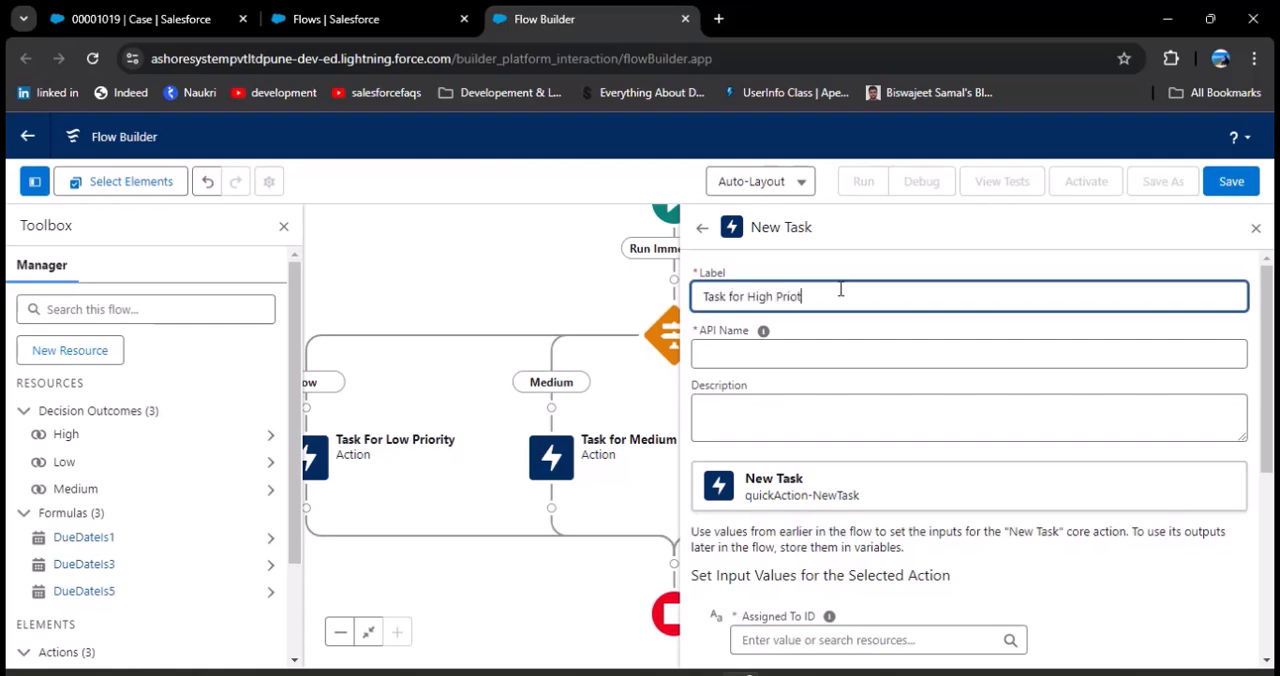
pyautogui.press('BackSpace')
pyautogui.press('BackSpace')
pyautogui.press('BackSpace')
pyautogui.press('BackSpace')
pyautogui.press('BackSpace')
pyautogui.press('BackSpace')
# Step: Set the high-priority task's Assigned To ID to Owner ID (User) > ID User, Due Date Only to DueDateIs1 and Name ID to Contact ID > Contact ID
pyautogui.scroll(-2, 860, 400)
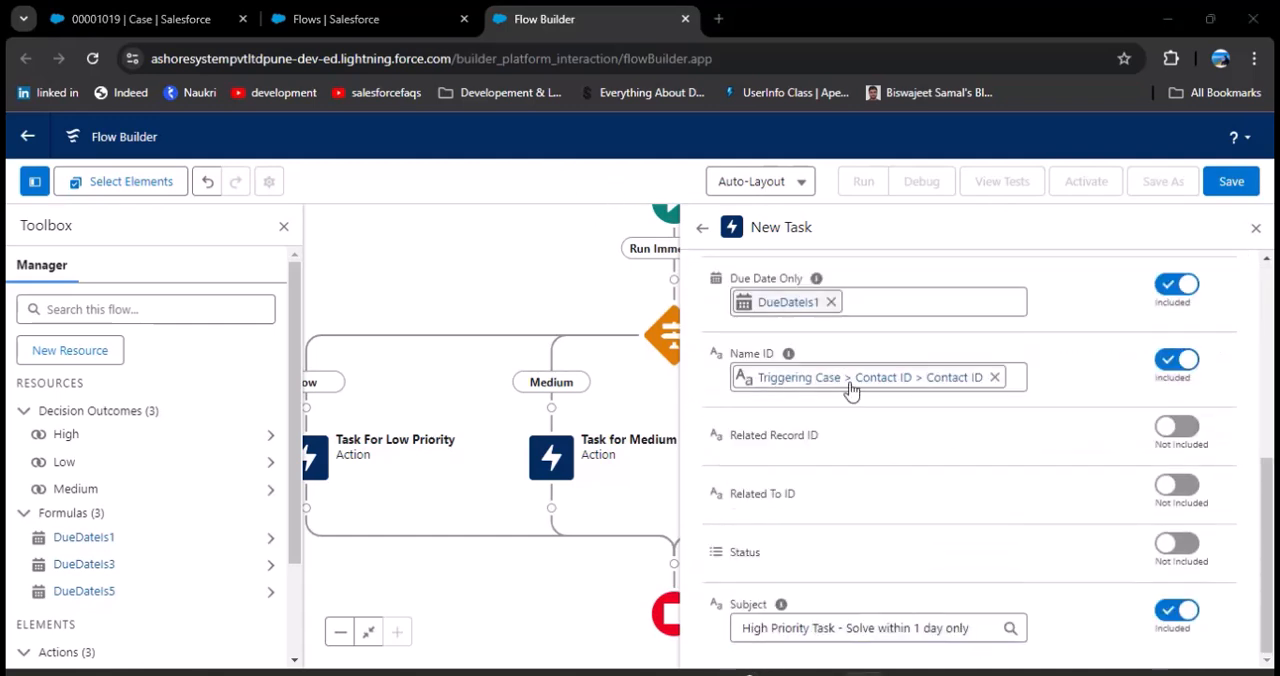
pyautogui.scroll(1, 945, 440)
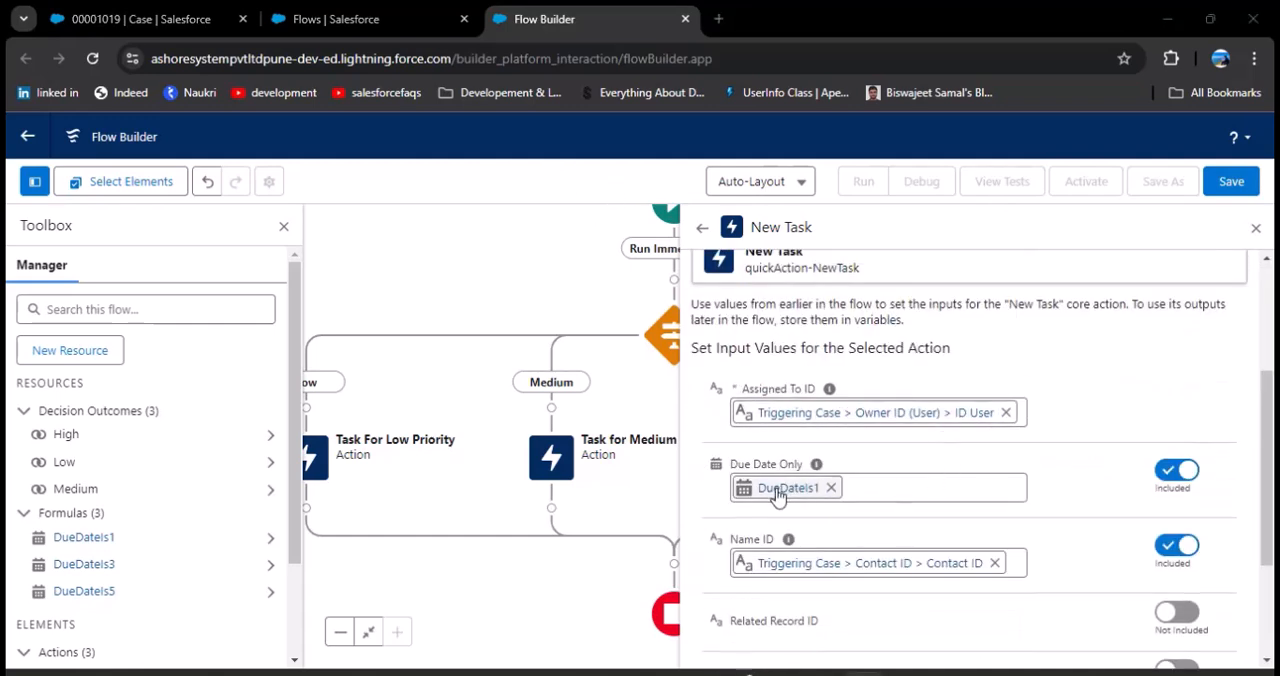
pyautogui.scroll(-2, 820, 441)
pyautogui.click(1256, 228)
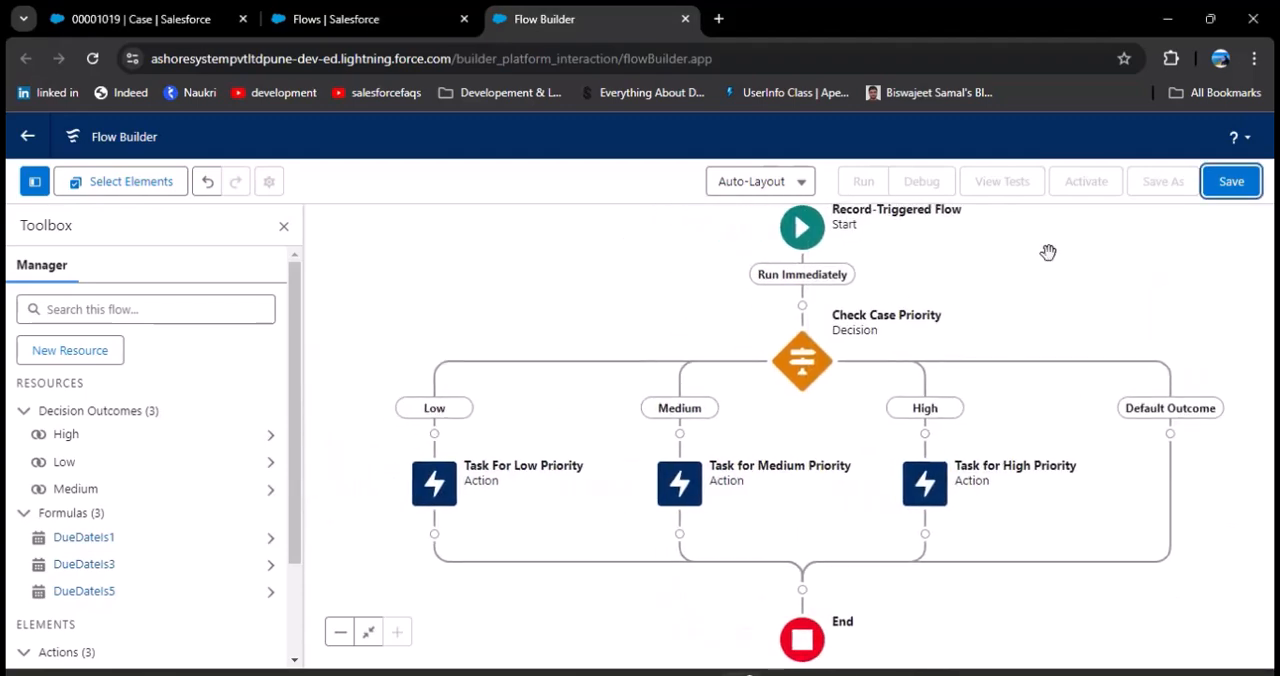
# Step: Save the flow with the label "Use Of Decision Element" and API name "Use_Of_Decision_Element"
pyautogui.click(1246, 186)
pyautogui.click(628, 329)
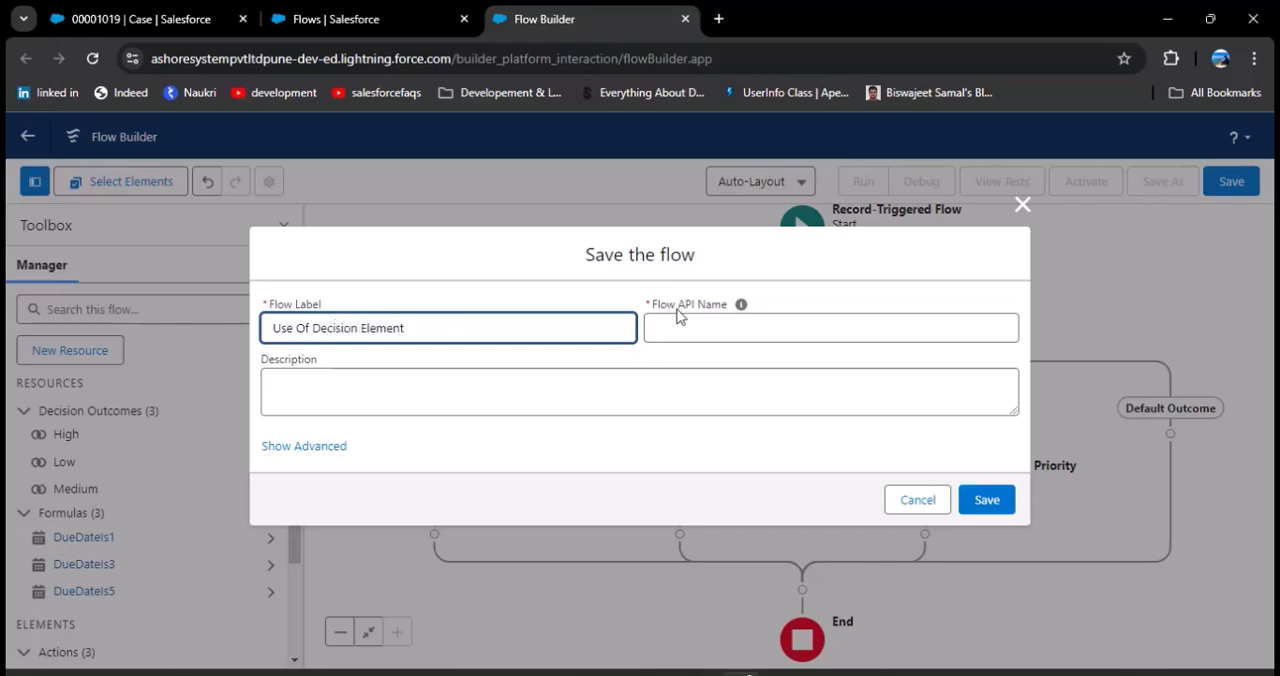
pyautogui.click(745, 327)
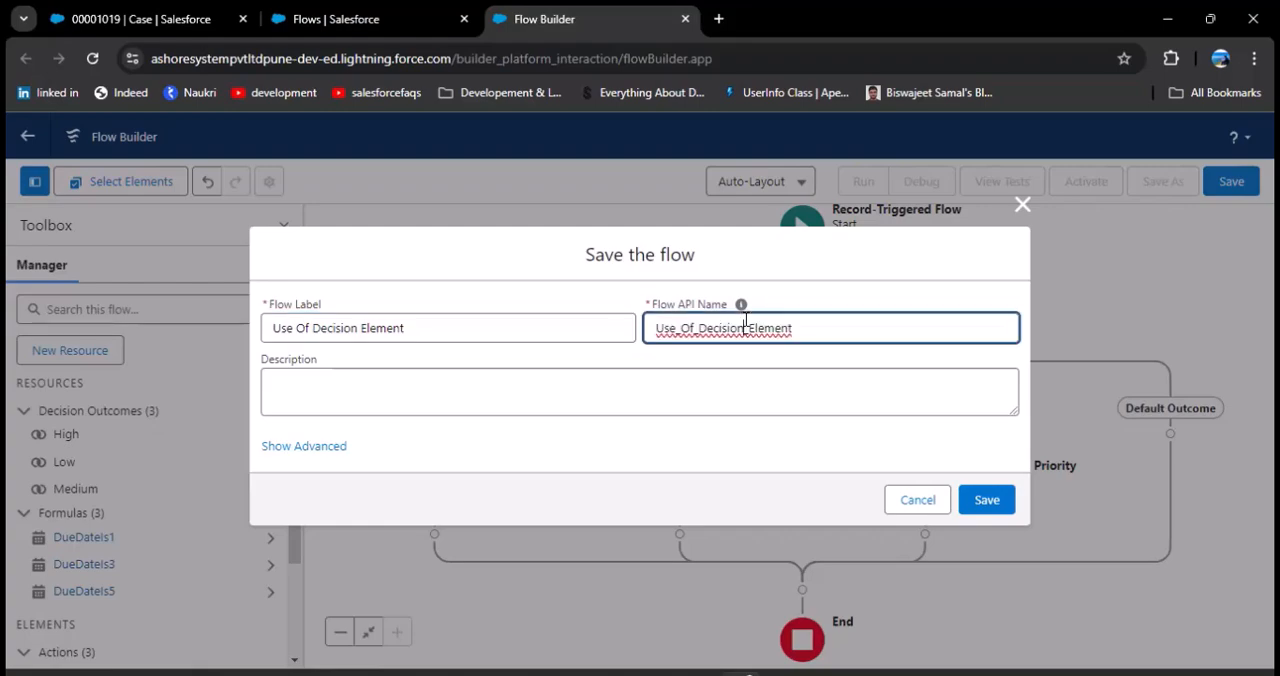
pyautogui.click(987, 500)
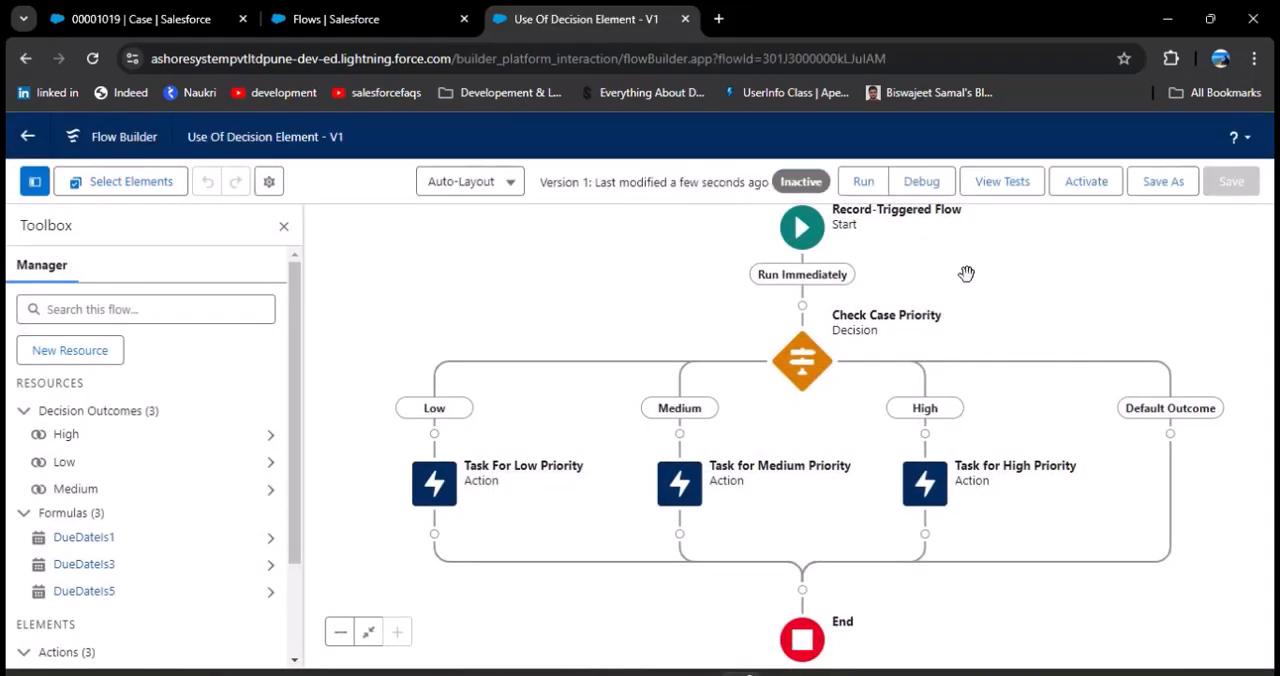
# Step: Open a debug run for the flow and set it to run as if the record is Updated
pyautogui.click(922, 190)
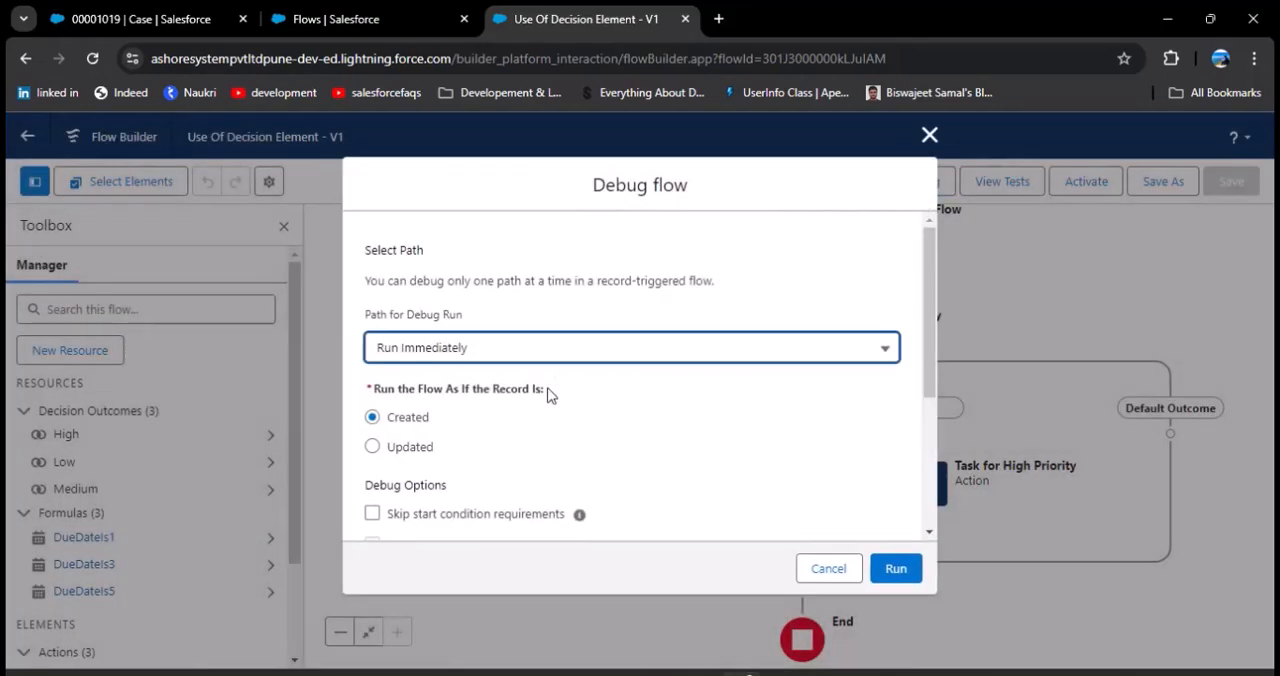
pyautogui.scroll(-1, 540, 380)
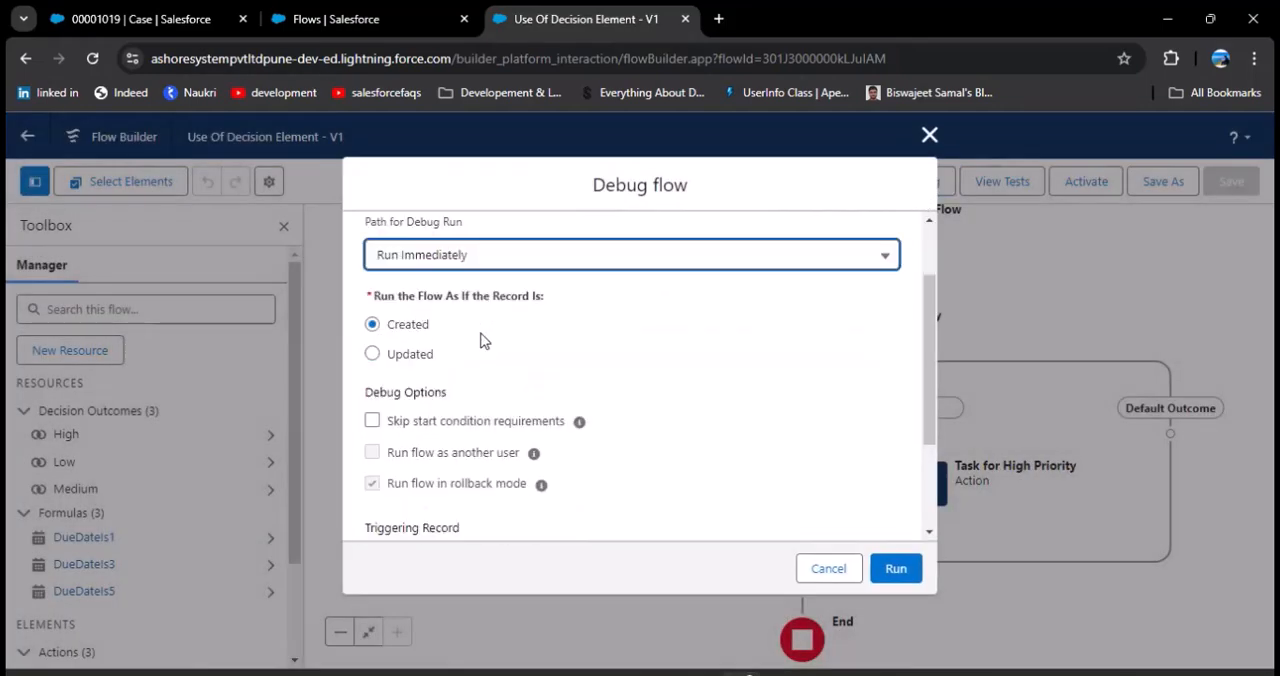
pyautogui.click(373, 357)
pyautogui.scroll(-2, 553, 386)
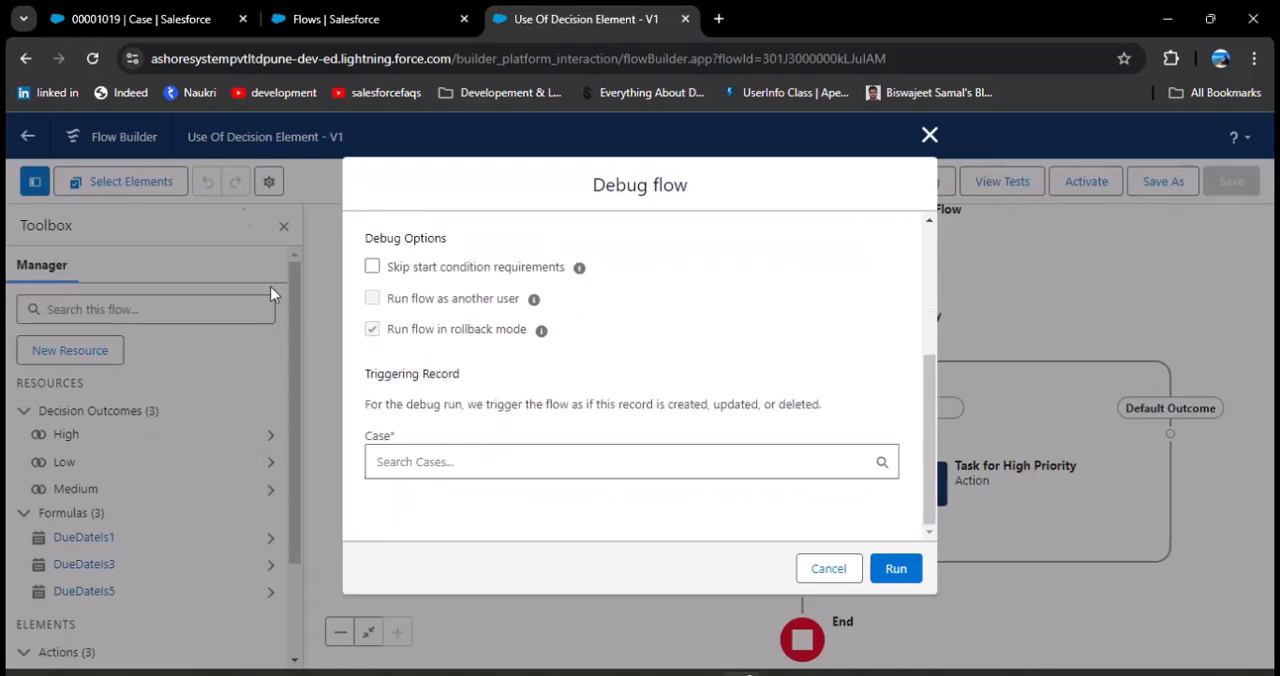
# Step: Choose the "Structural failure of generator base" case as the triggering record, using its copied case number, and run the debug
pyautogui.click(140, 19)
pyautogui.moveTo(303, 444); pyautogui.dragTo(243, 446)
pyautogui.hotkey('ctrl', 'c')
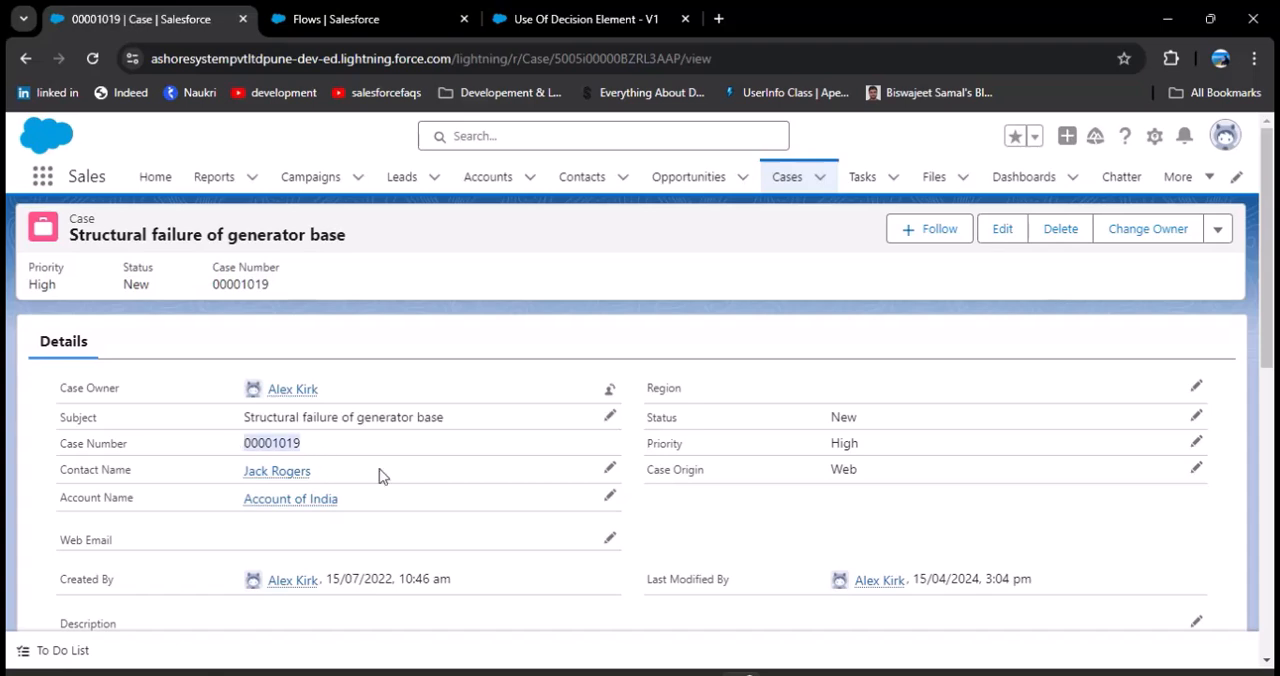
pyautogui.click(565, 19)
pyautogui.click(520, 447)
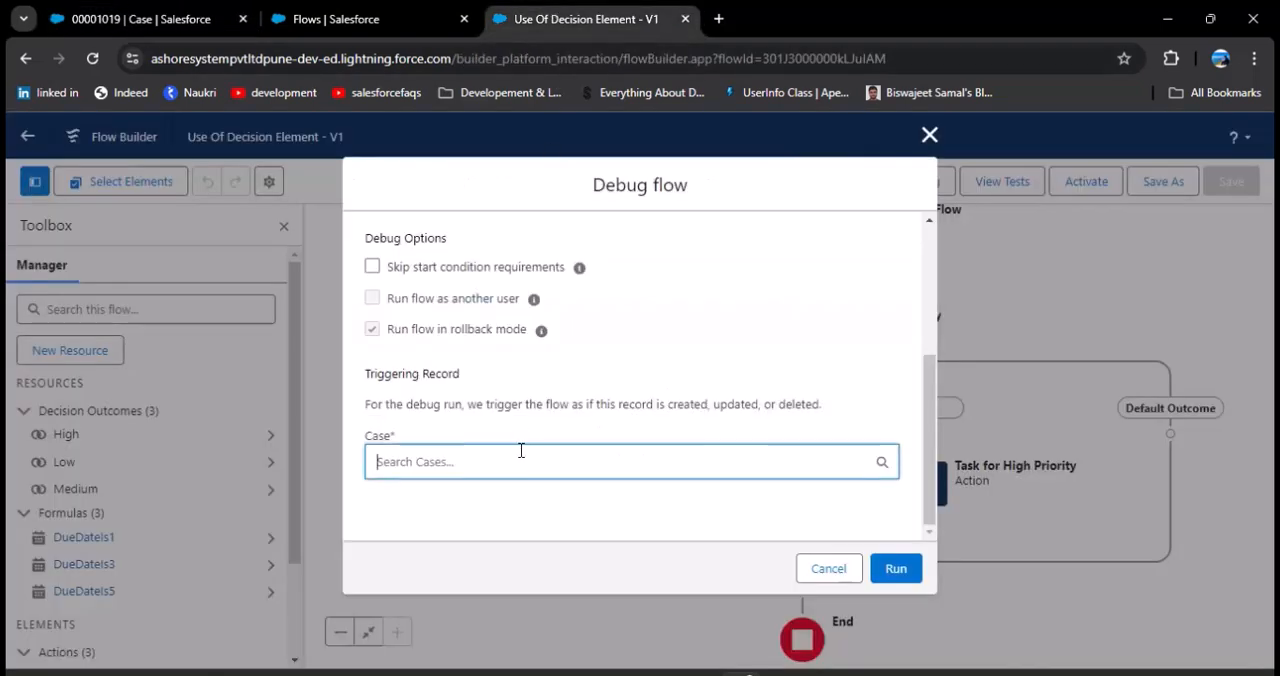
pyautogui.hotkey('ctrl', 'v')
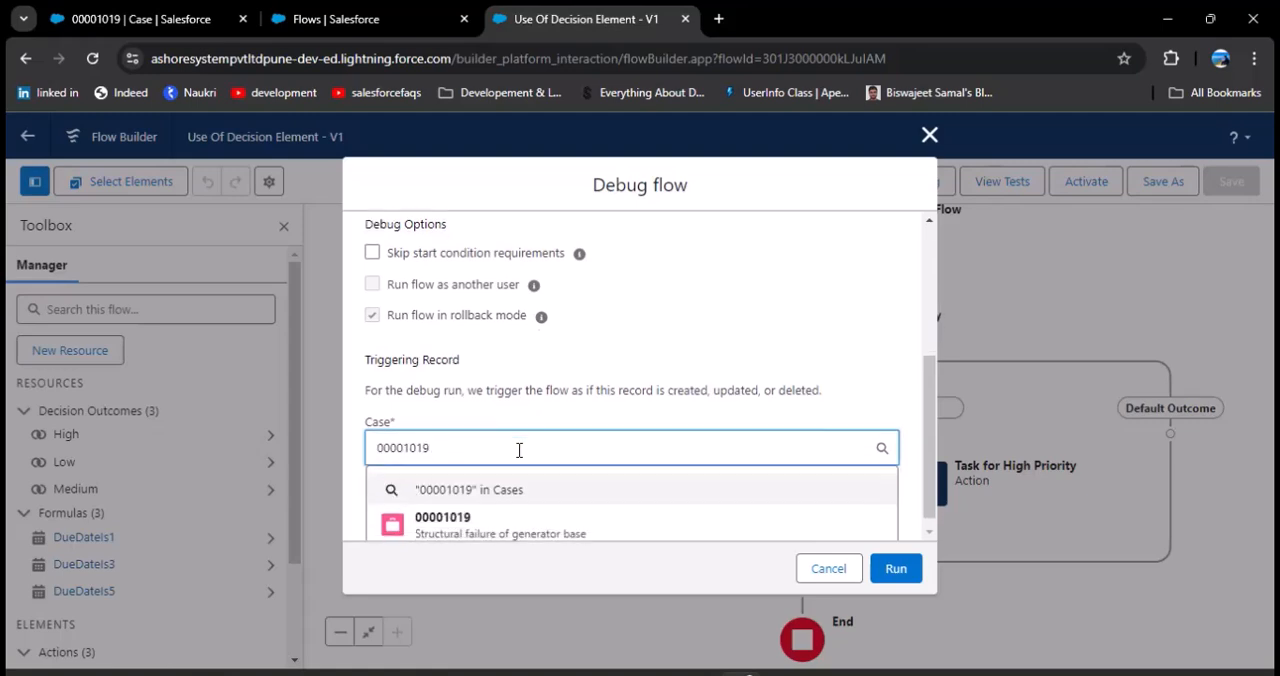
pyautogui.click(474, 525)
pyautogui.scroll(-1, 660, 493)
pyautogui.scroll(-1, 720, 510)
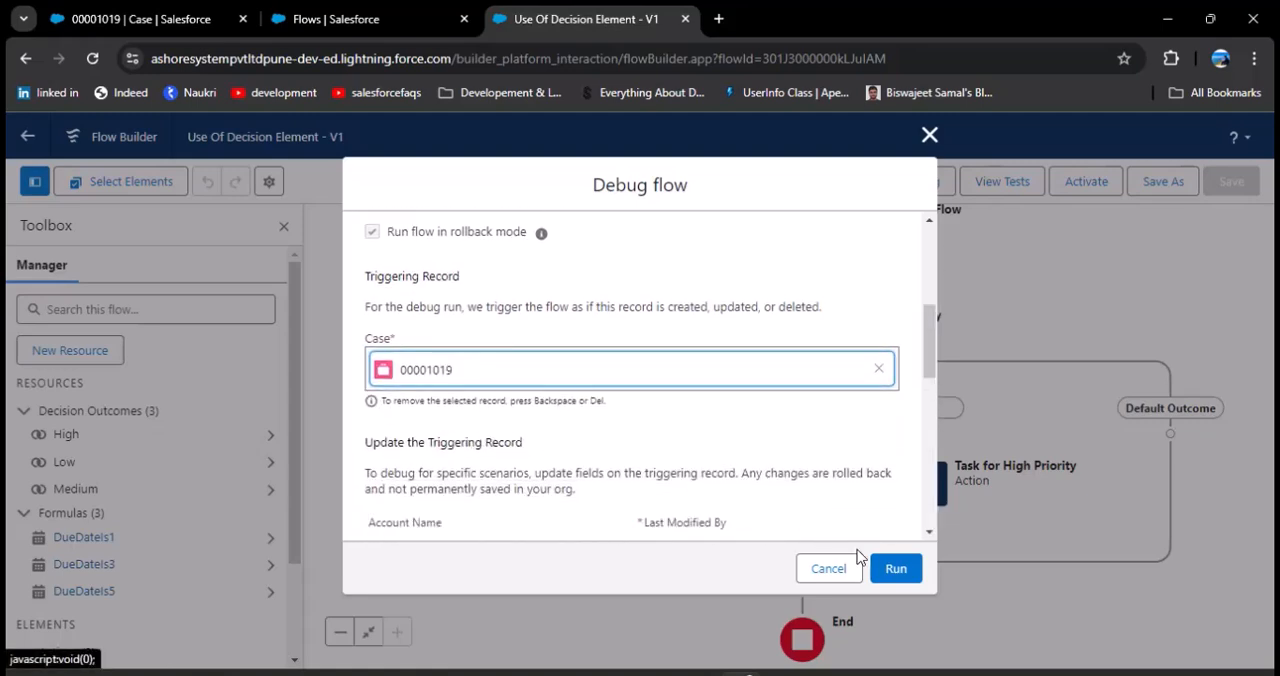
pyautogui.click(895, 568)
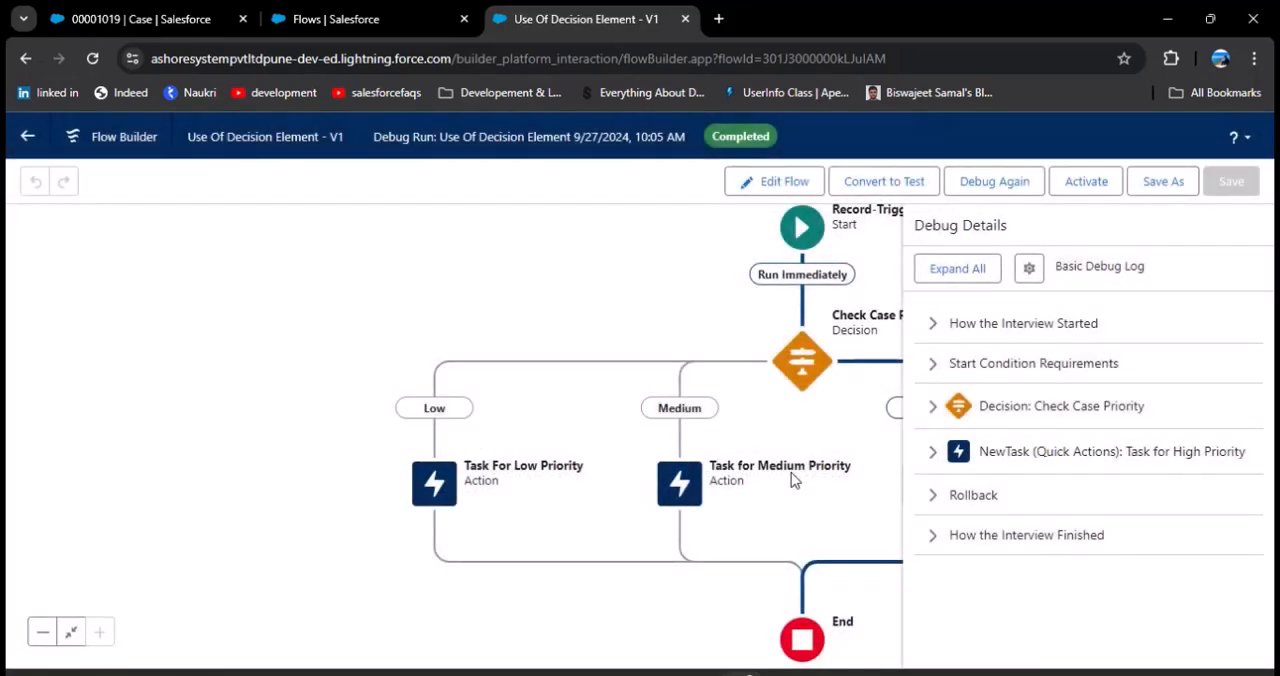
# Step: Examine the path taken in the debug run and return to the case record to check its priority
pyautogui.moveTo(740, 305); pyautogui.dragTo(528, 328)
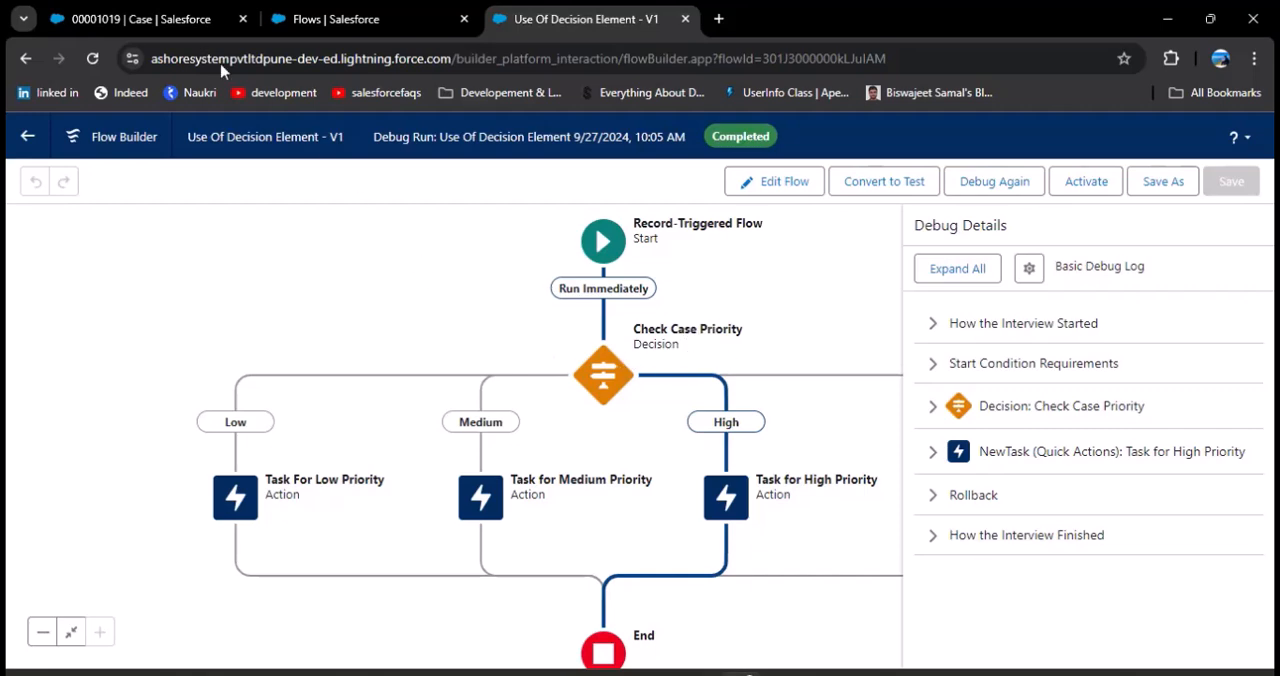
pyautogui.click(150, 19)
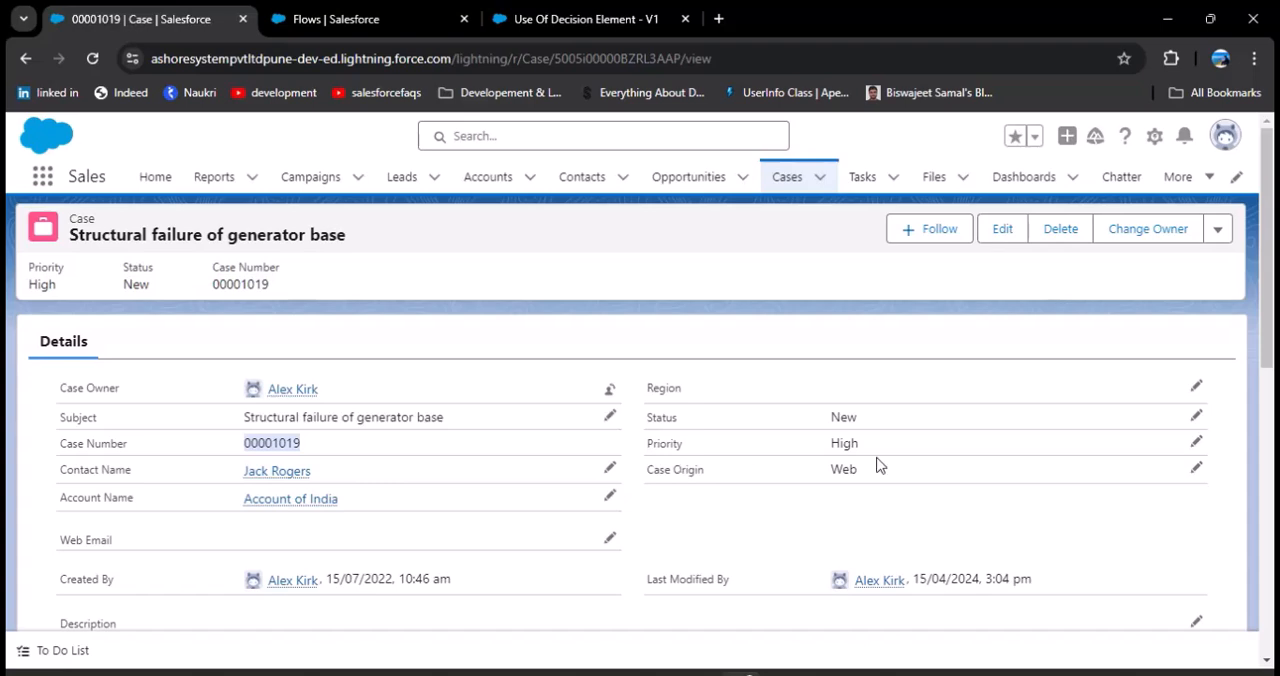
# Step: Examine the high-priority task action's inputs in the flow's debug details and compare its activity date with the system calendar
pyautogui.click(580, 19)
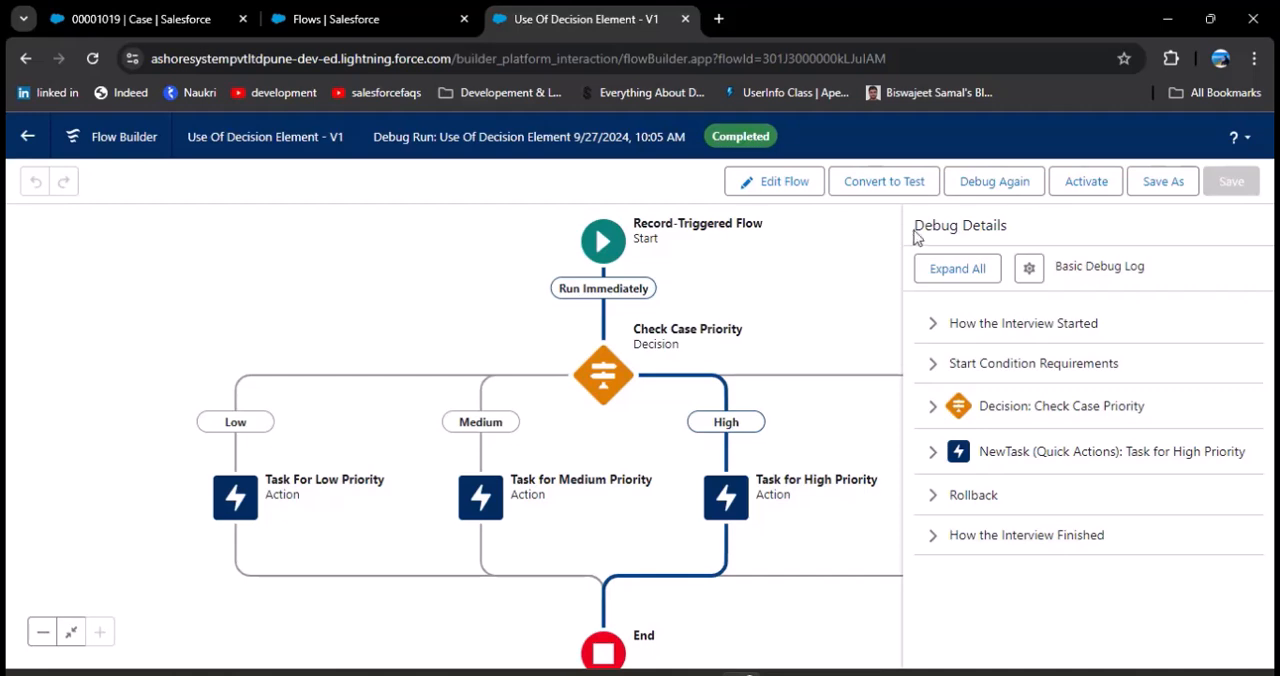
pyautogui.click(927, 457)
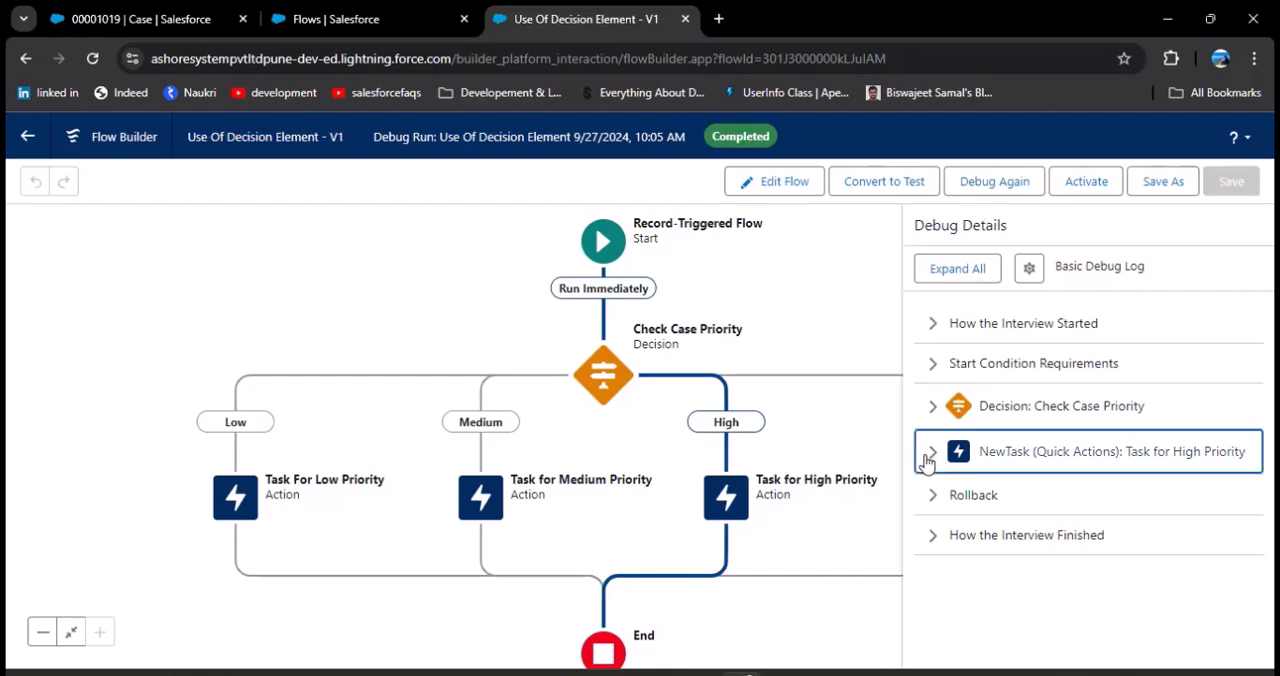
pyautogui.scroll(-1, 1045, 502)
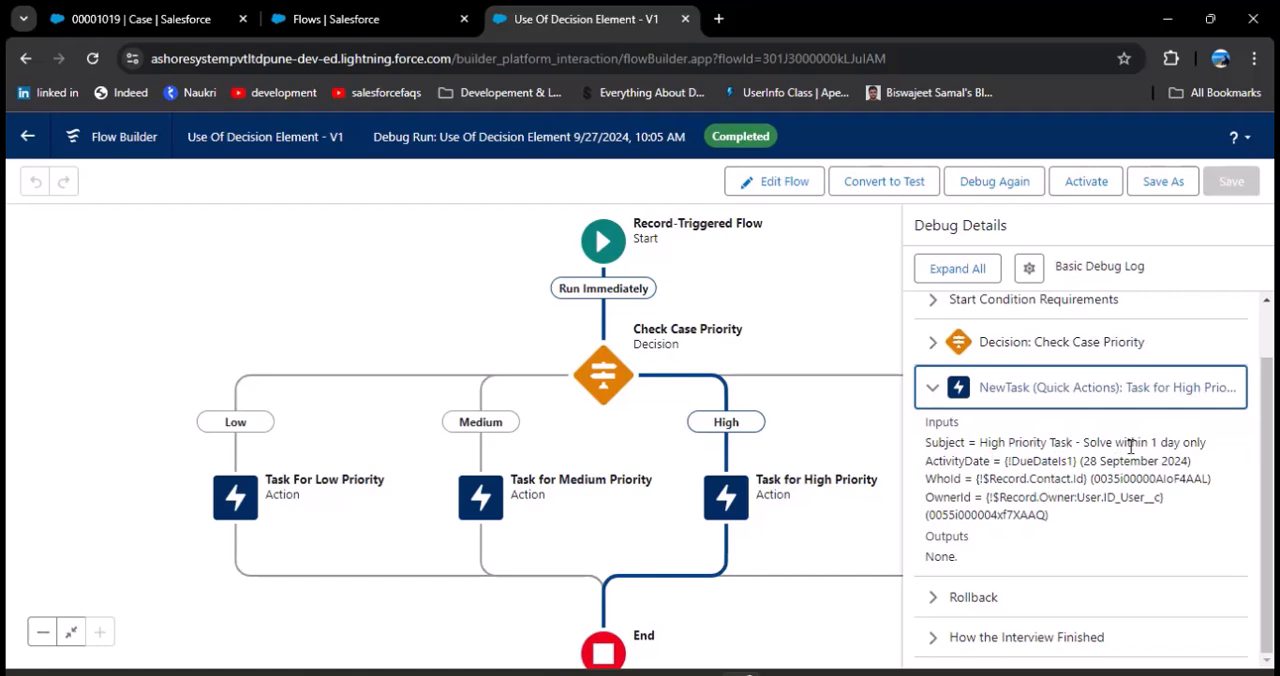
pyautogui.moveTo(925, 461); pyautogui.dragTo(1186, 467)
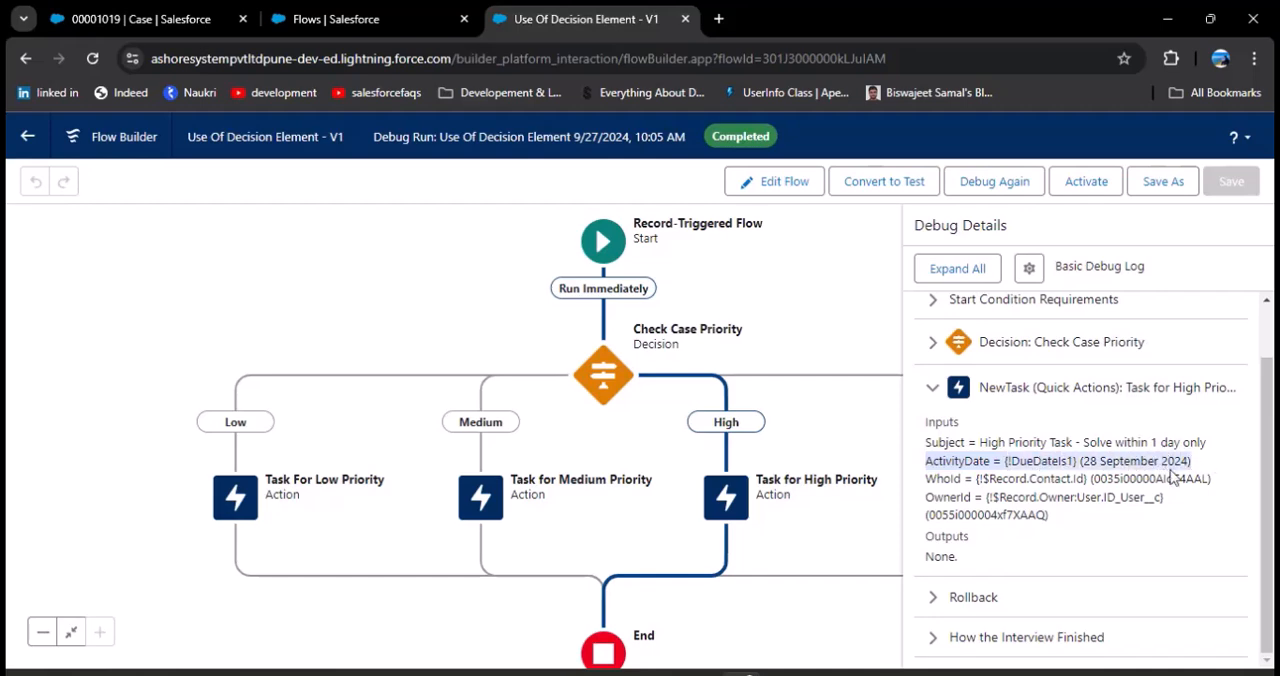
pyautogui.click(1212, 674)
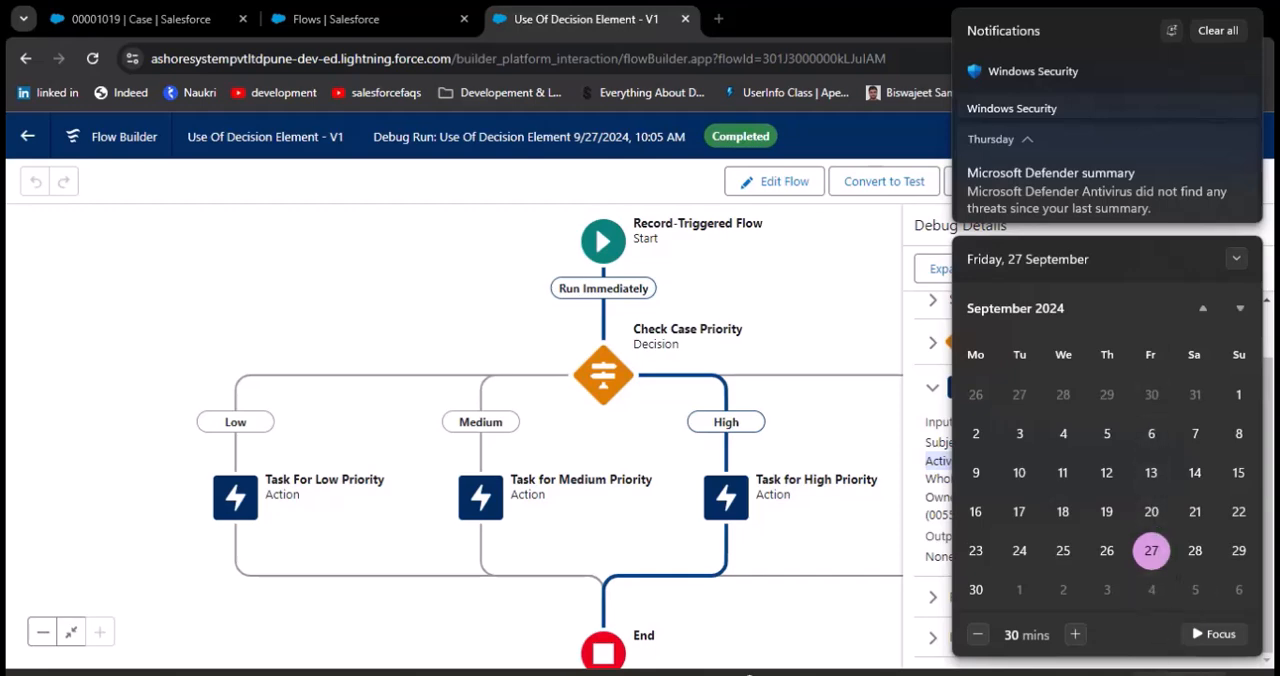
pyautogui.click(1200, 674)
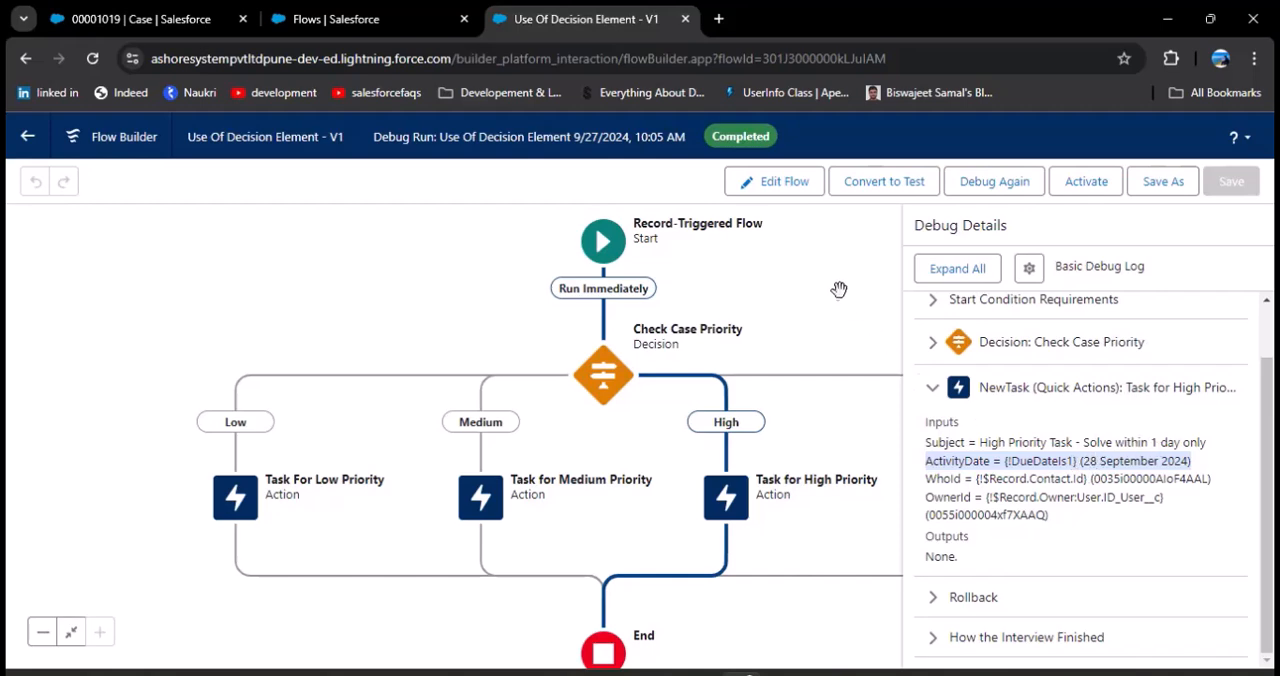
# Step: Activate the flow and start creating a new case from the Cases list
pyautogui.click(1088, 185)
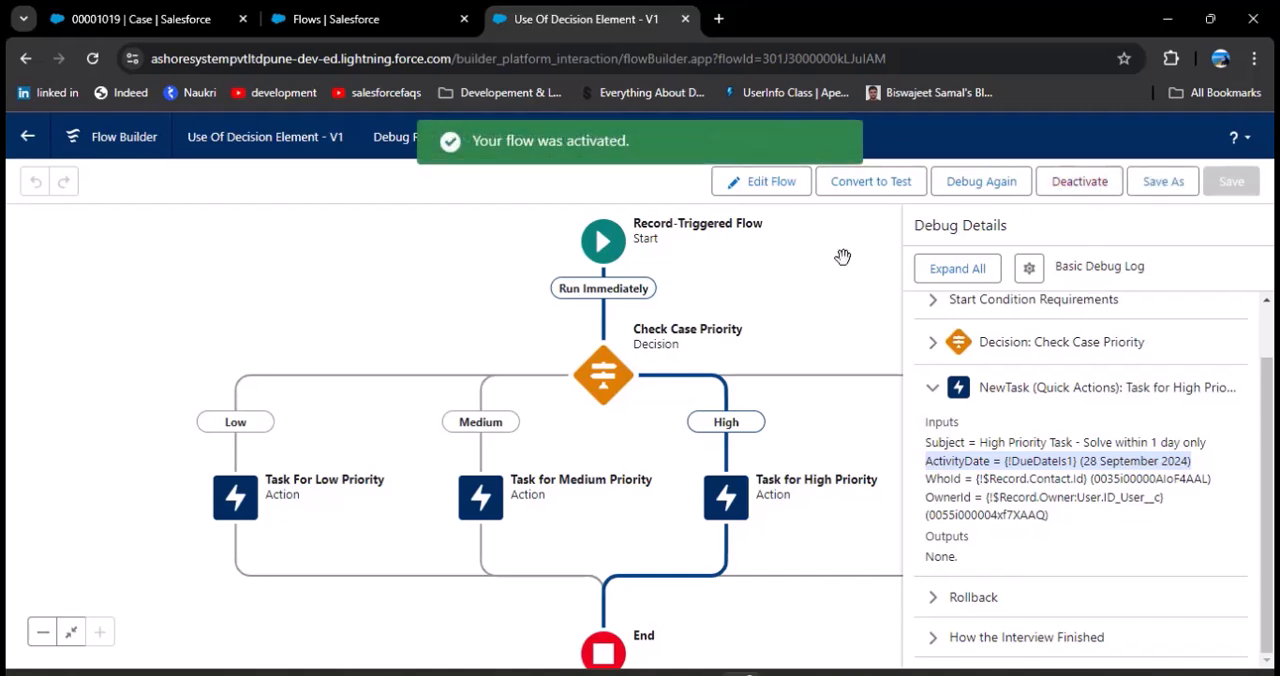
pyautogui.click(126, 8)
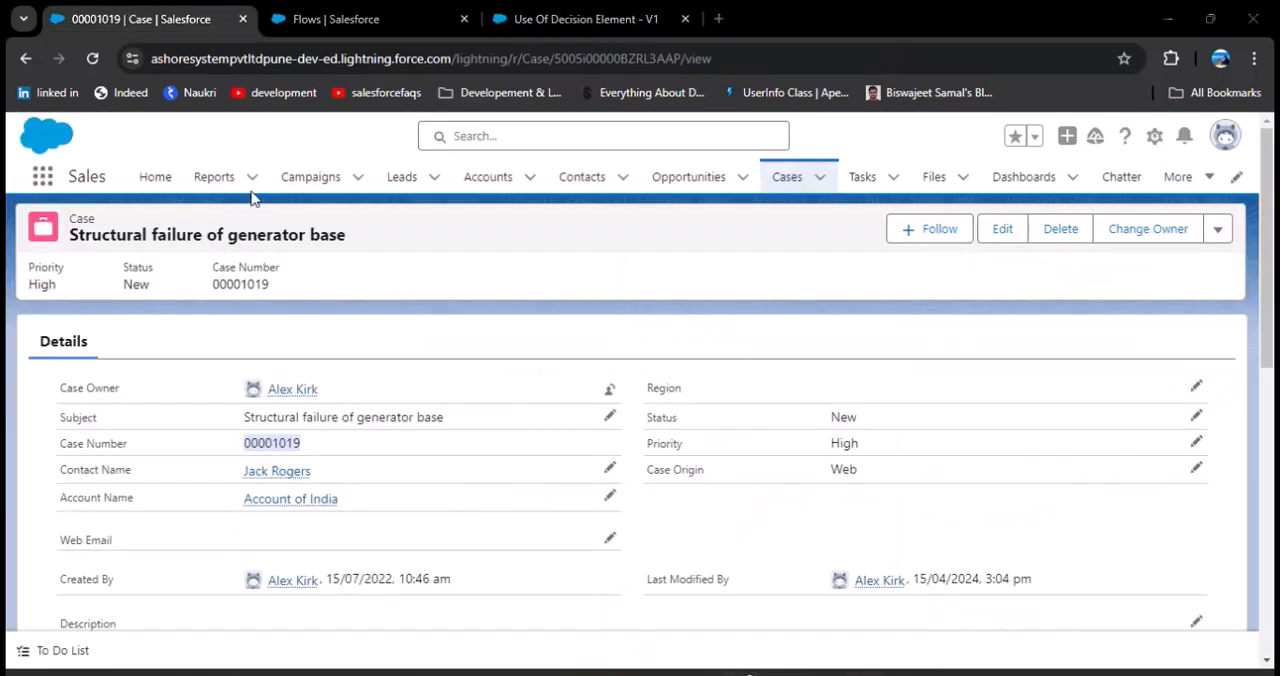
pyautogui.click(790, 192)
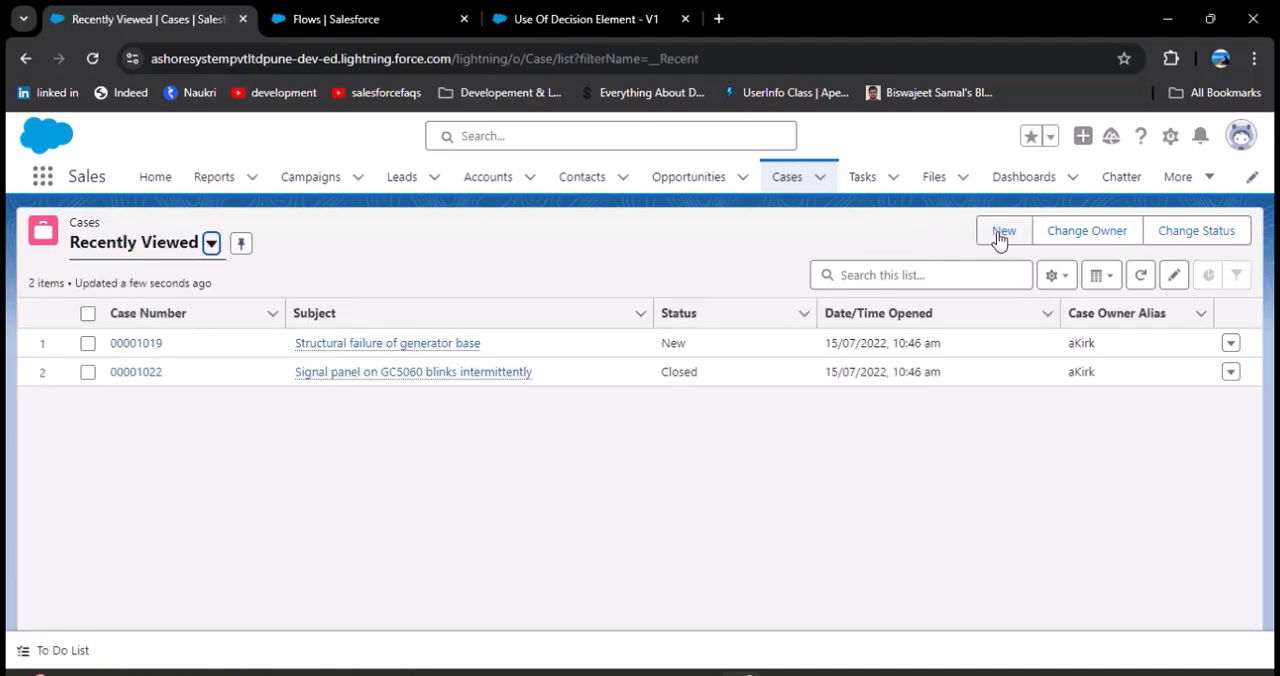
pyautogui.click(1001, 232)
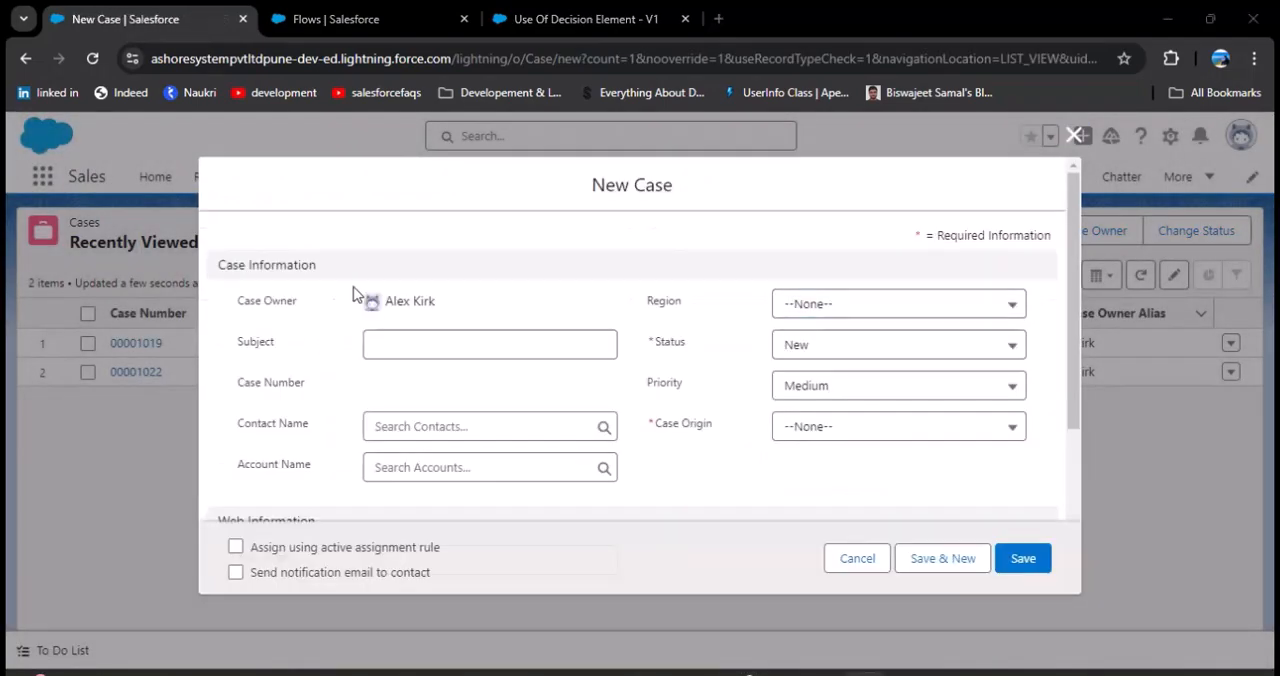
# Step: Give the new case the subject "Check the Decision Element" and select the recent contact belonging to Account of India
pyautogui.click(421, 340)
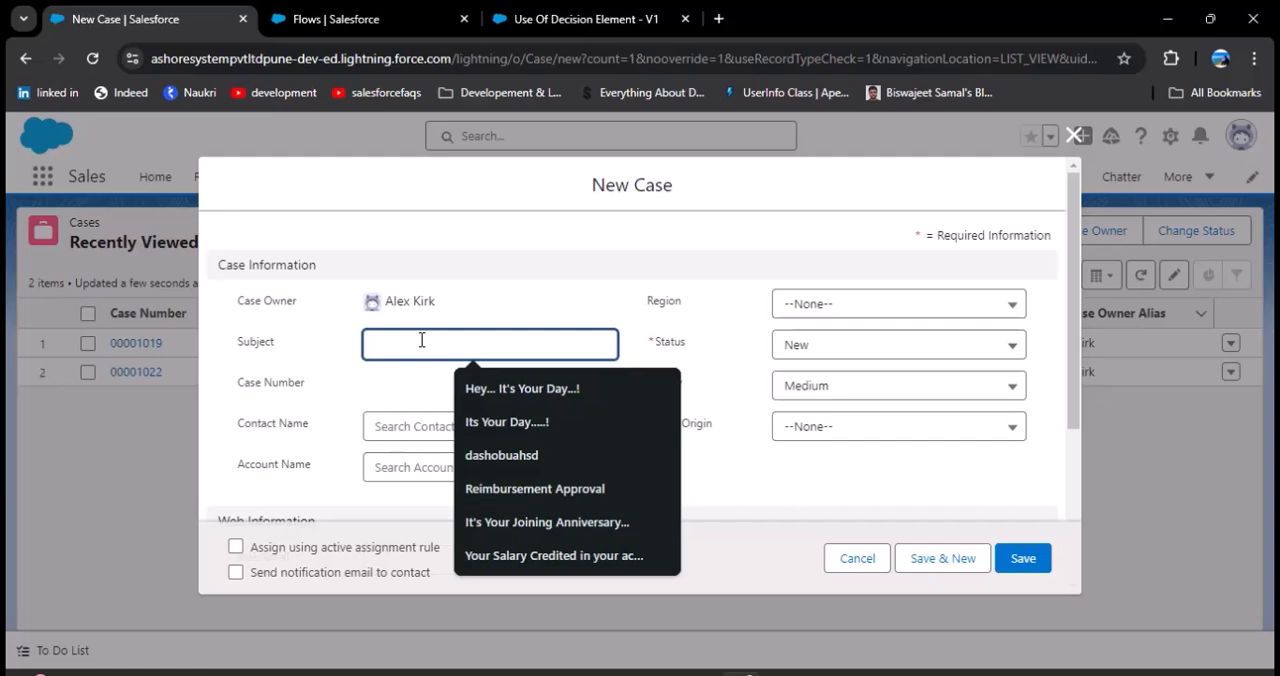
pyautogui.write('Che')
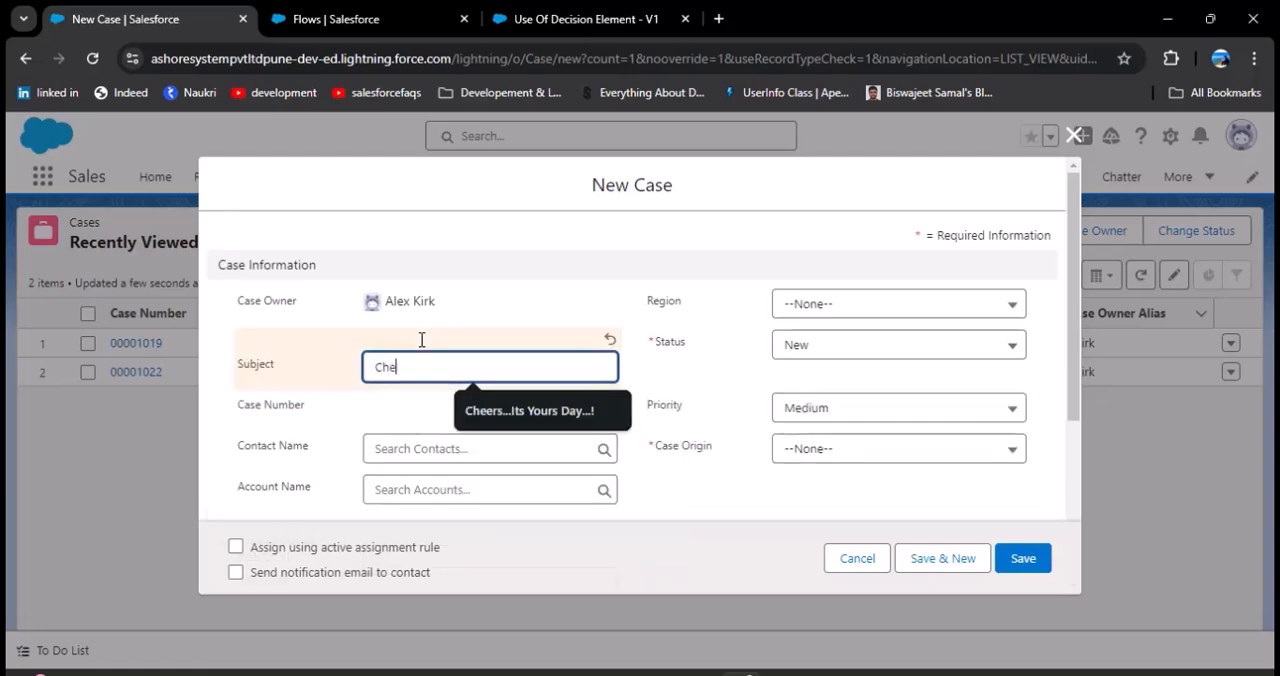
pyautogui.write('ck the Decision Element')
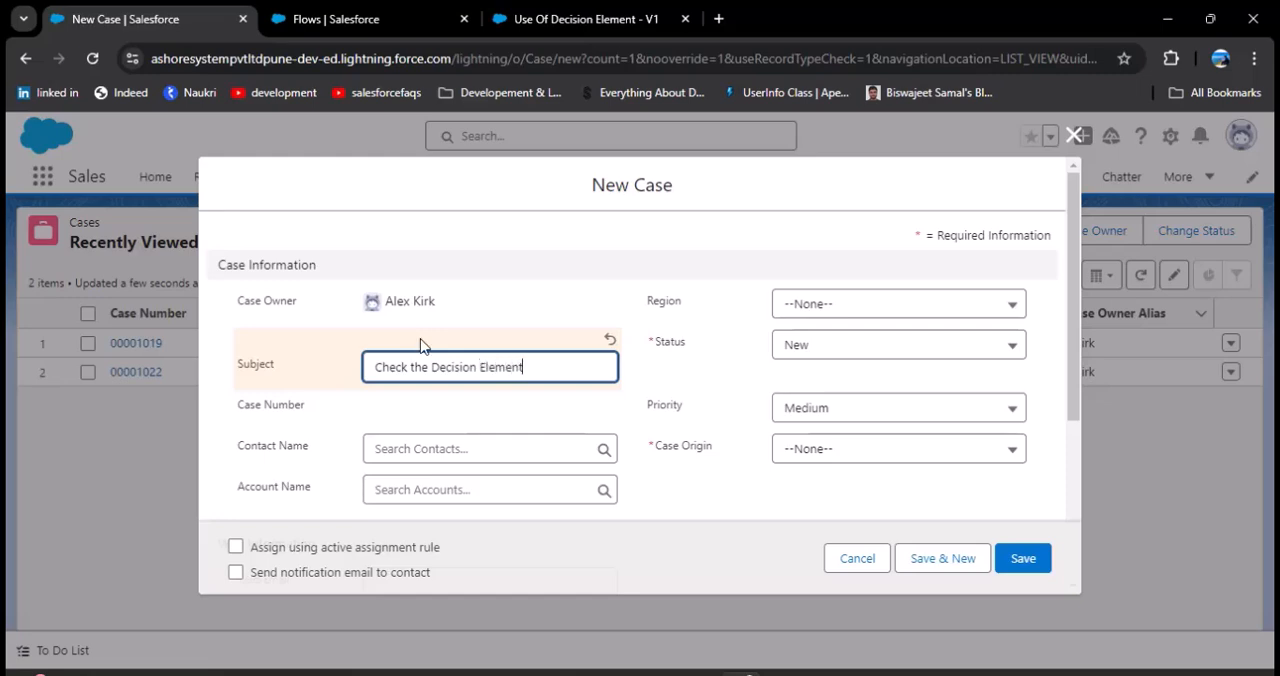
pyautogui.scroll(-1, 420, 345)
pyautogui.click(471, 357)
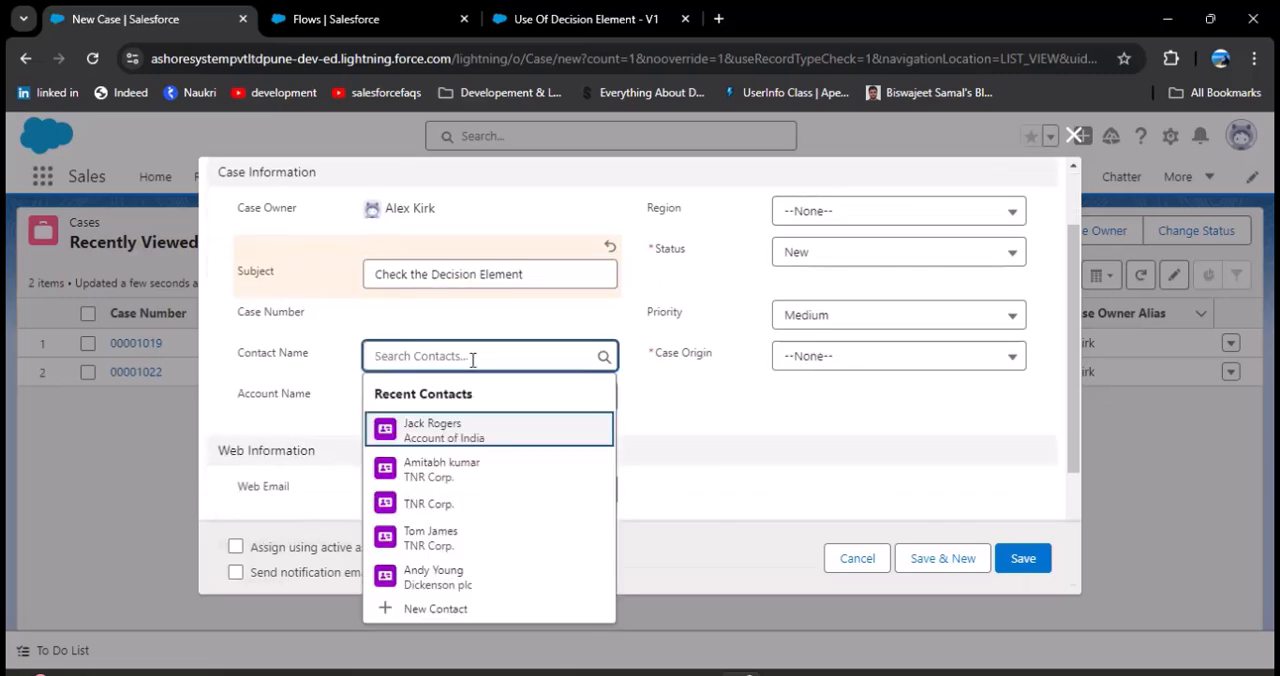
pyautogui.click(476, 440)
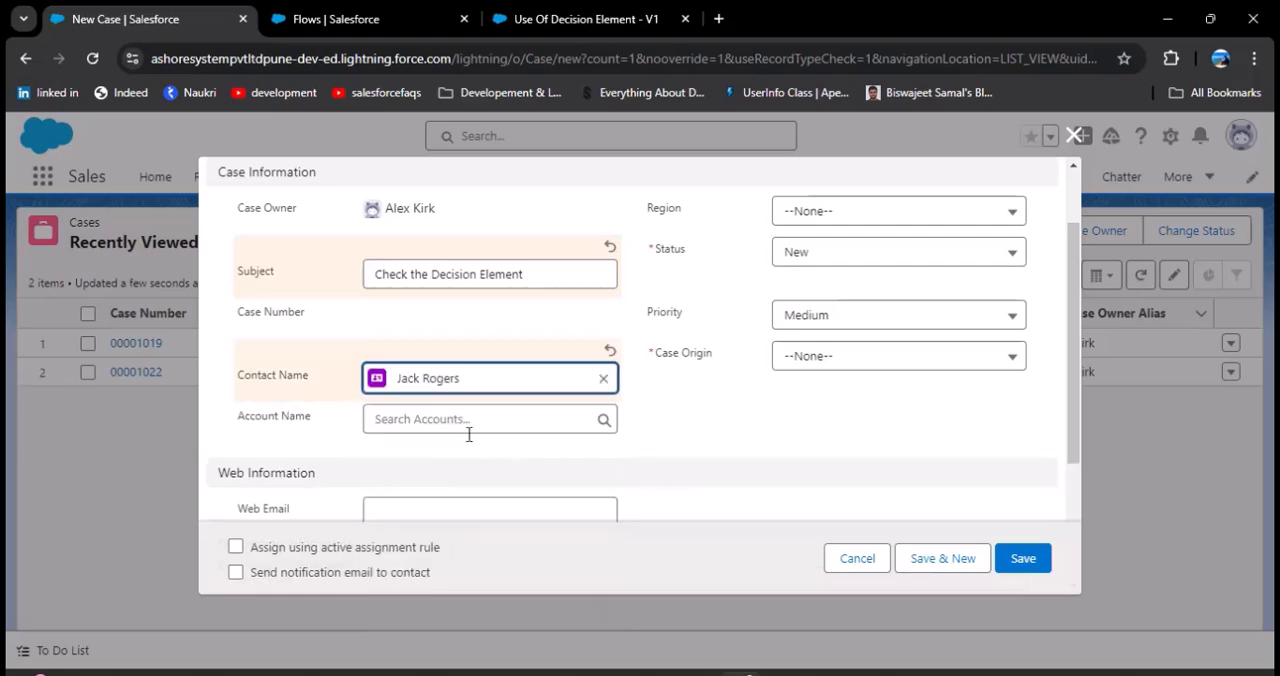
# Step: Set the case's status to Working, priority to Low and origin to Phone, and save the case
pyautogui.scroll(1, 669, 450)
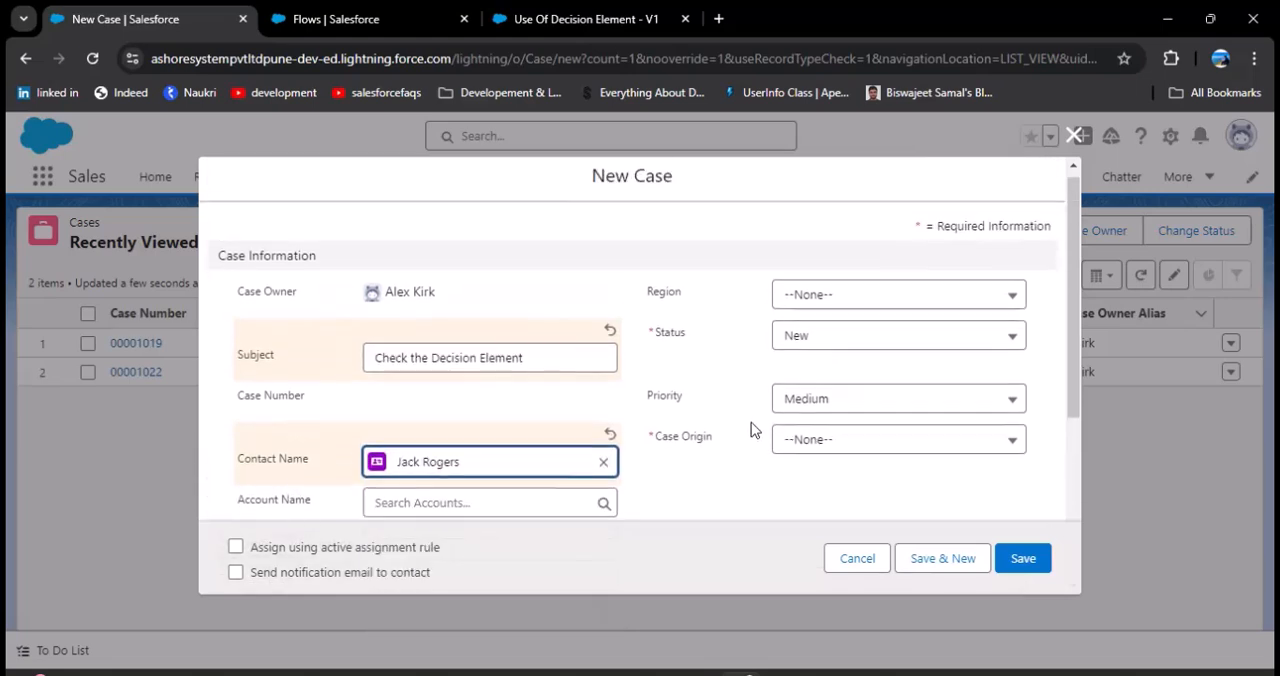
pyautogui.click(866, 346)
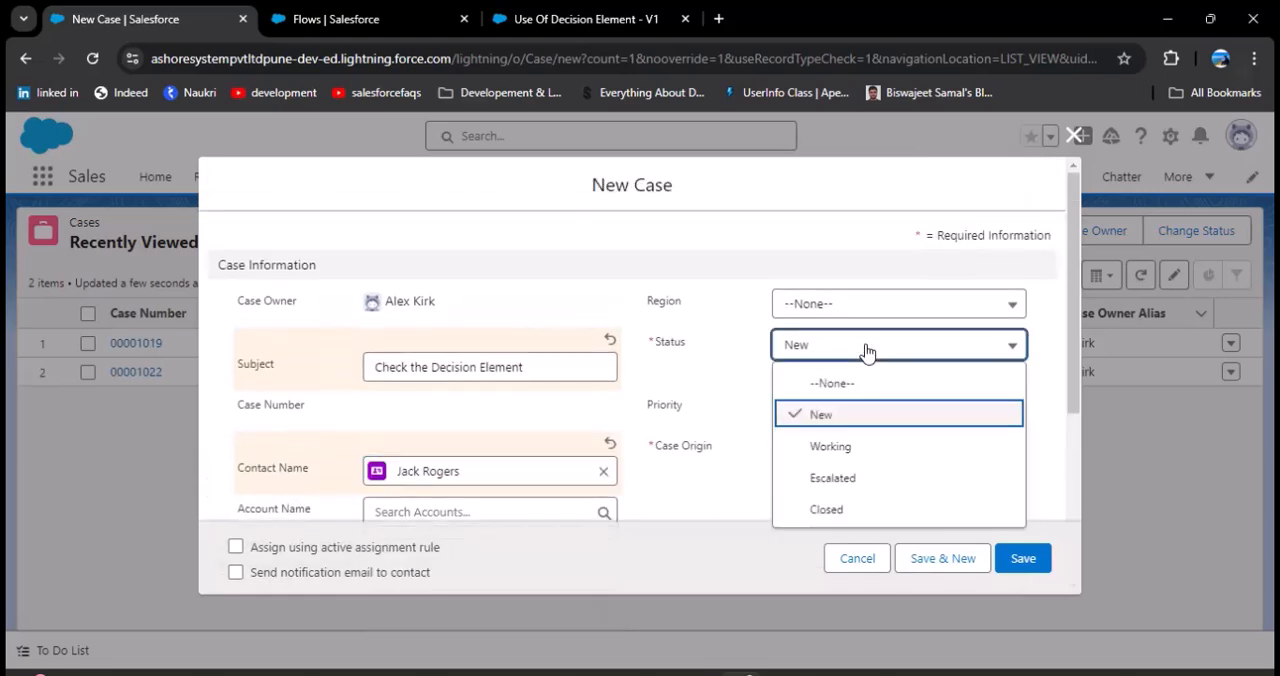
pyautogui.click(843, 447)
pyautogui.click(826, 423)
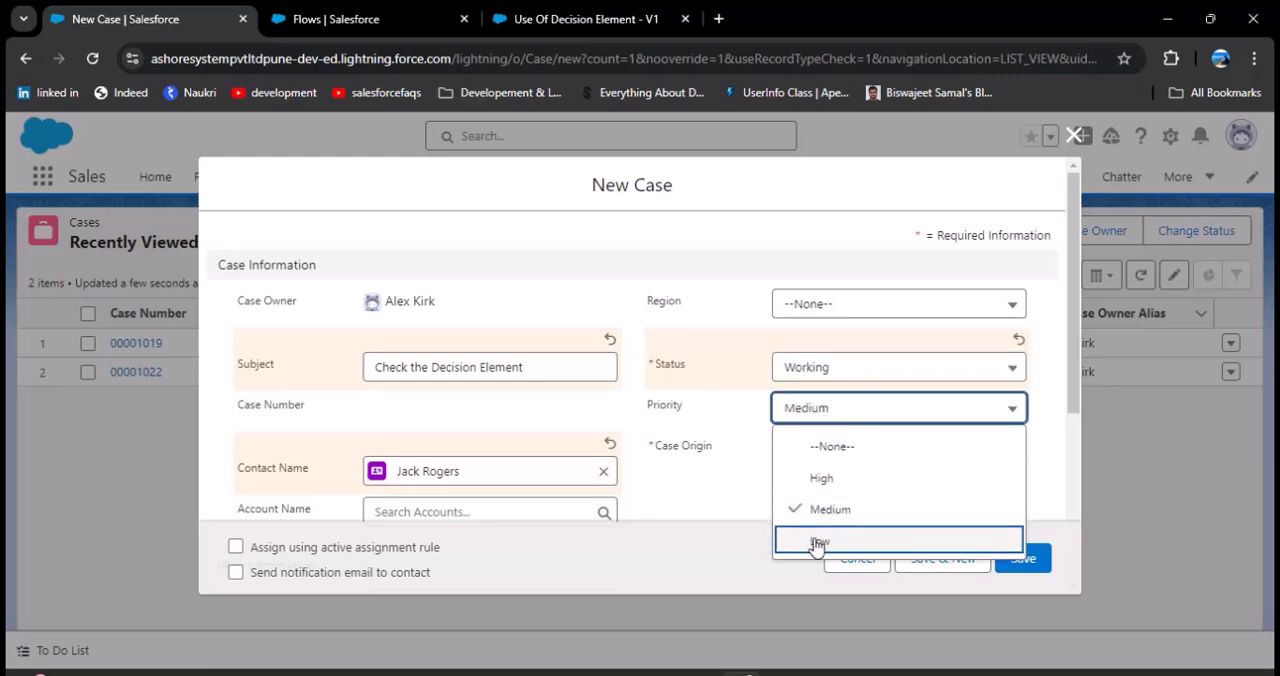
pyautogui.click(812, 542)
pyautogui.scroll(-1, 700, 490)
pyautogui.click(835, 388)
pyautogui.click(845, 452)
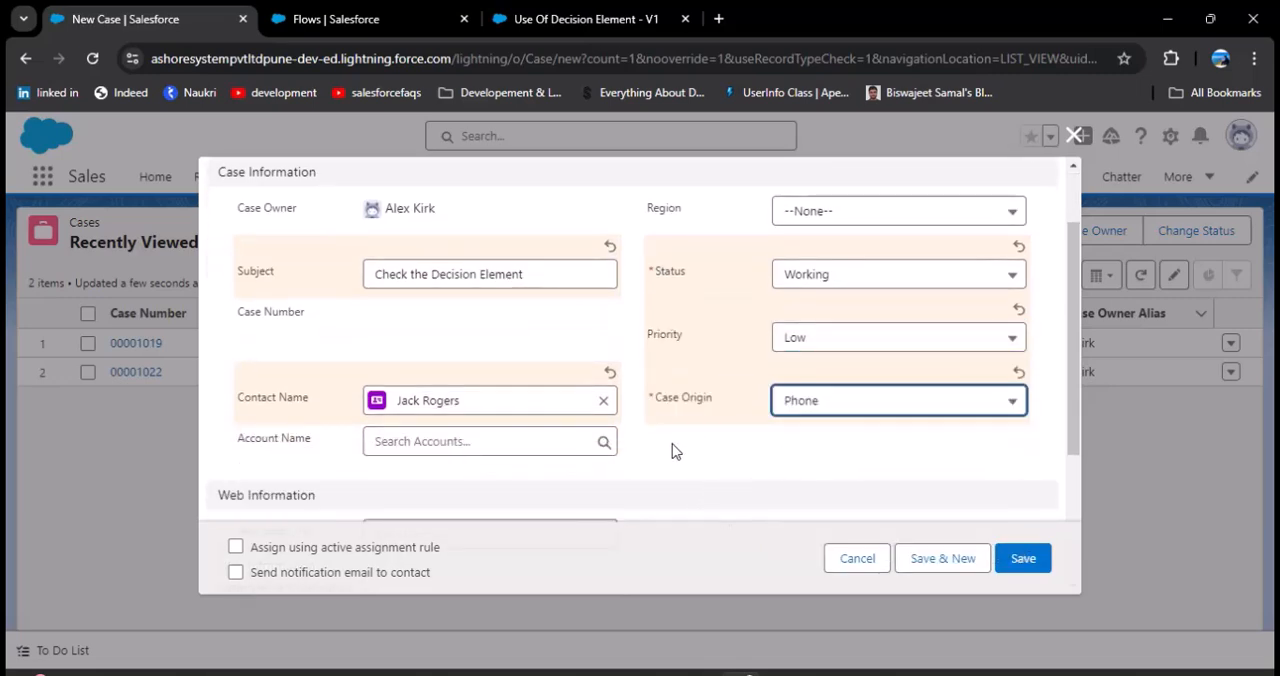
pyautogui.scroll(-2, 674, 451)
pyautogui.scroll(-1, 673, 443)
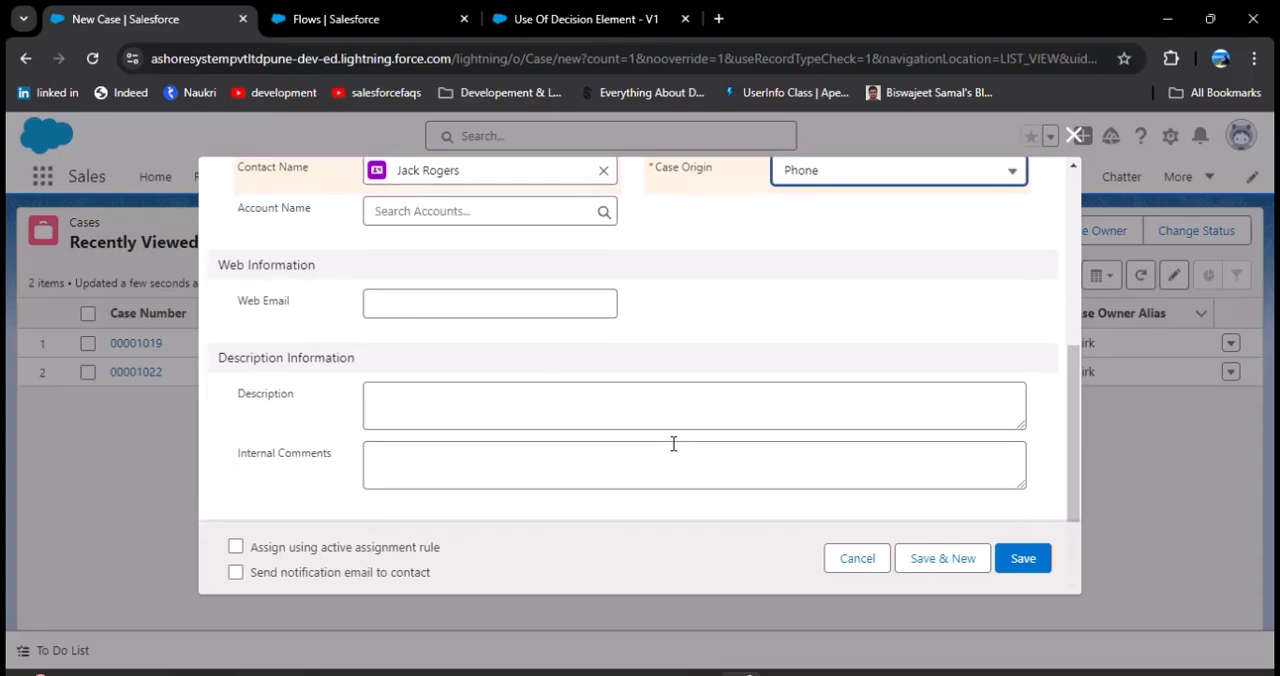
pyautogui.click(1020, 557)
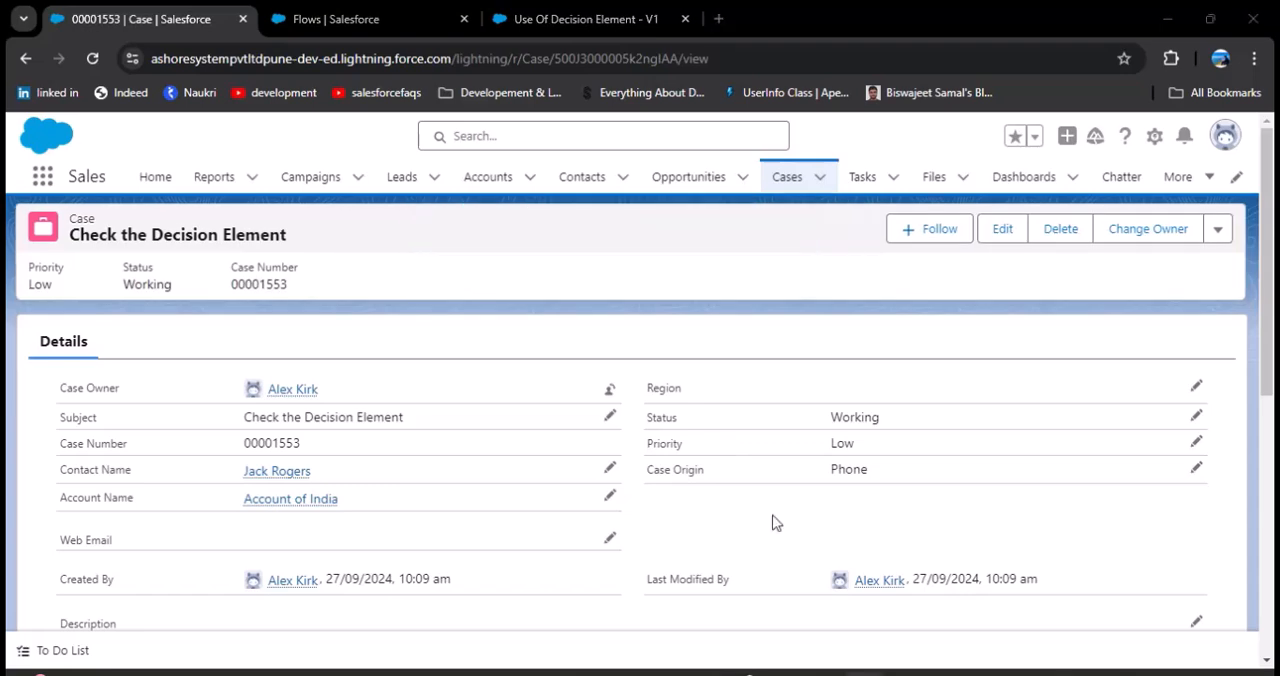
# Step: Check the task created for the low-priority case and compare its due date with the system calendar
pyautogui.click(864, 178)
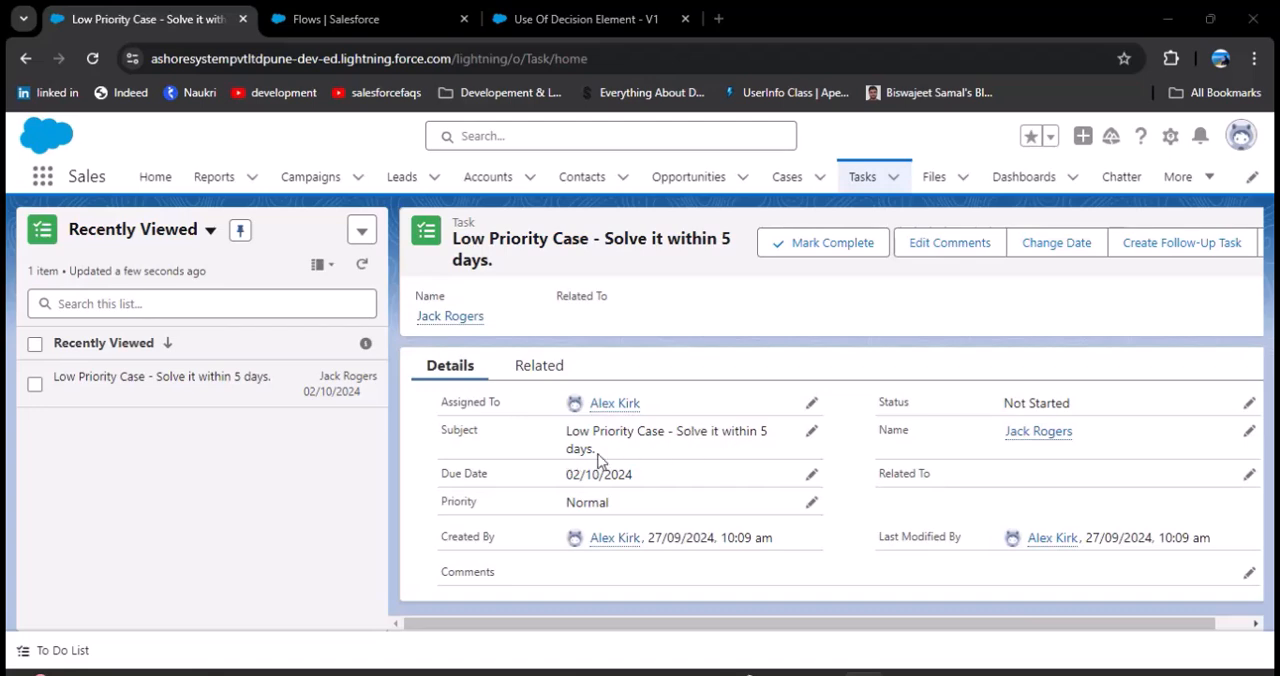
pyautogui.moveTo(564, 476); pyautogui.dragTo(640, 478)
pyautogui.click(1180, 674)
pyautogui.click(1175, 674)
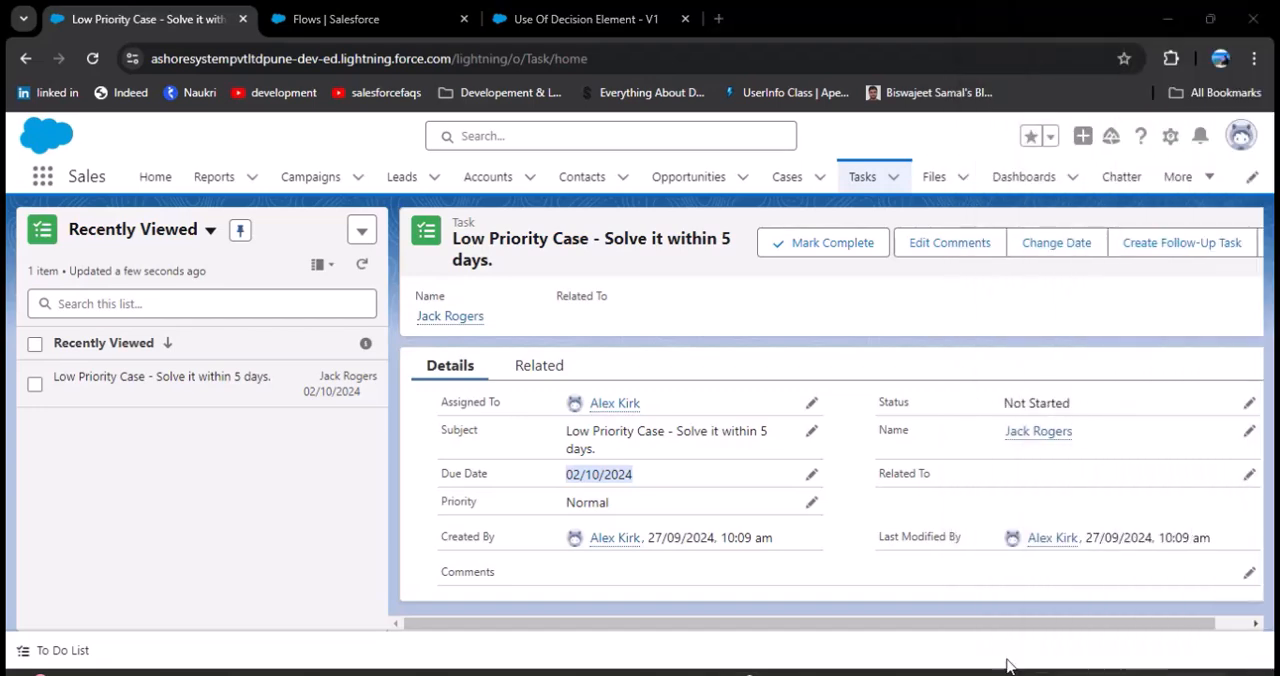